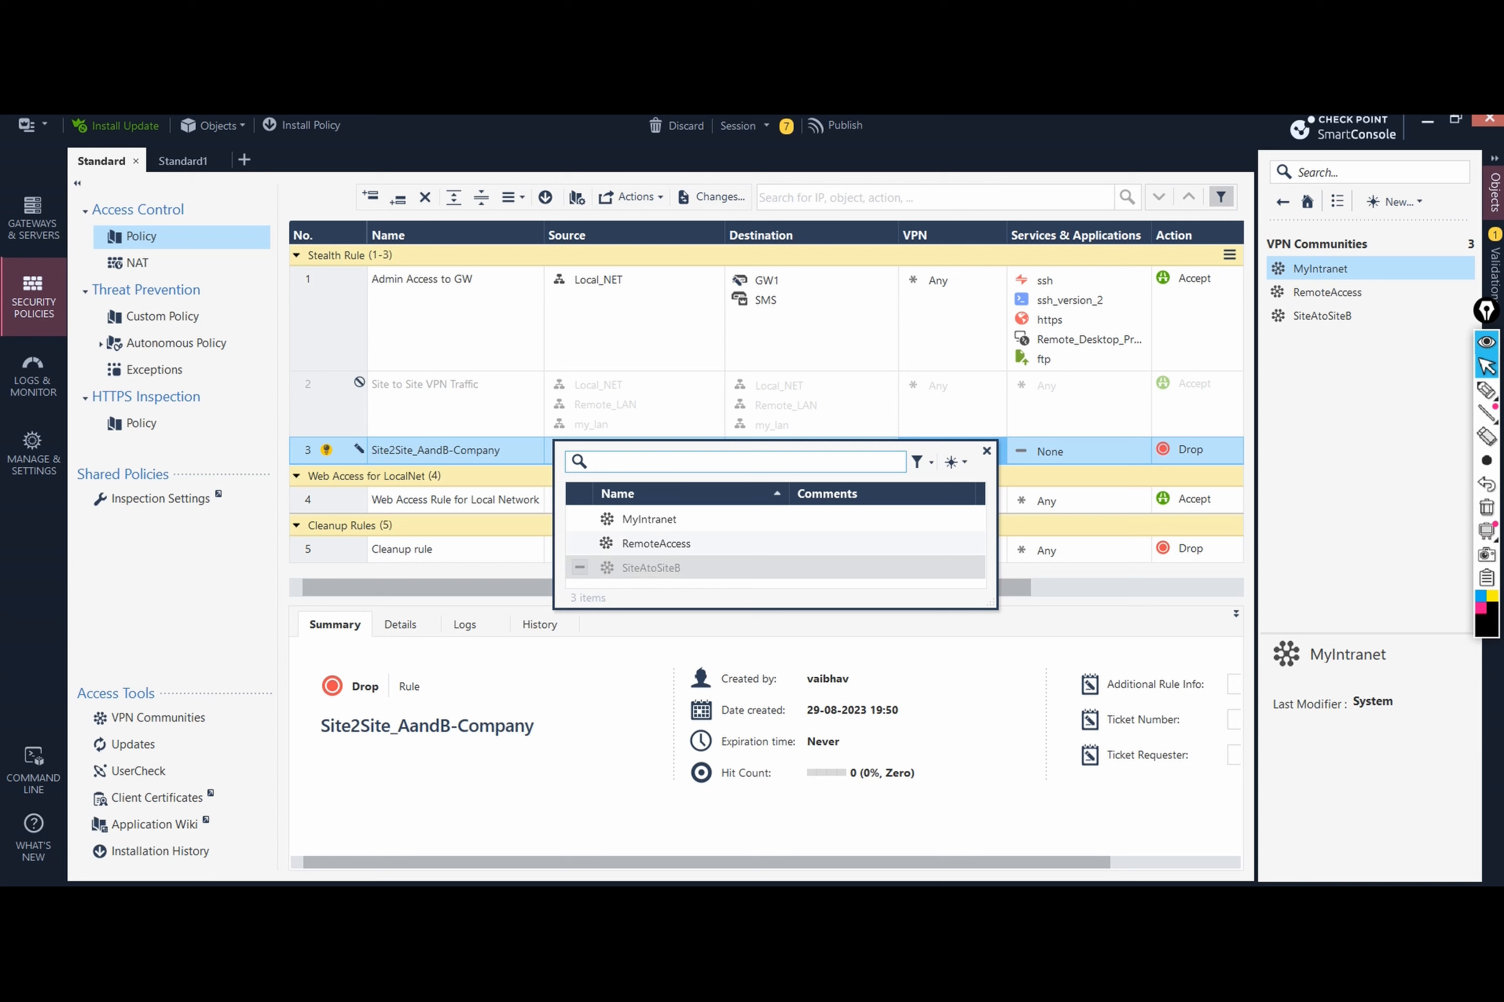
Step: Set rule 3 to the SiteAtoSiteB community, Any service and Accept action, then publish
left_click(987, 451)
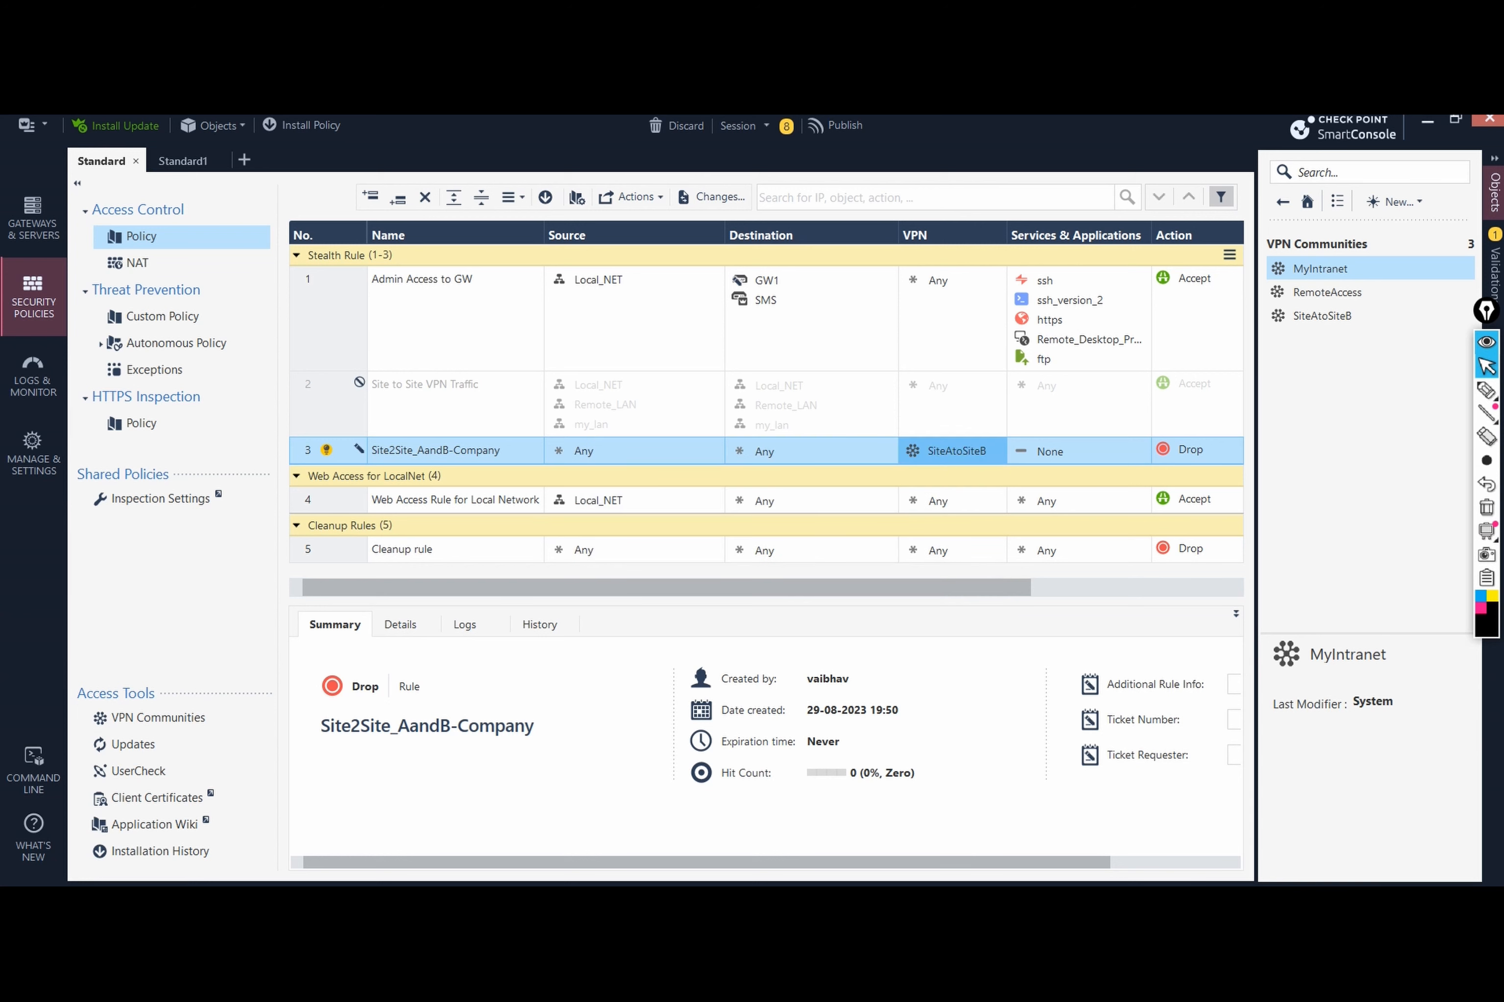
left_click(1061, 451)
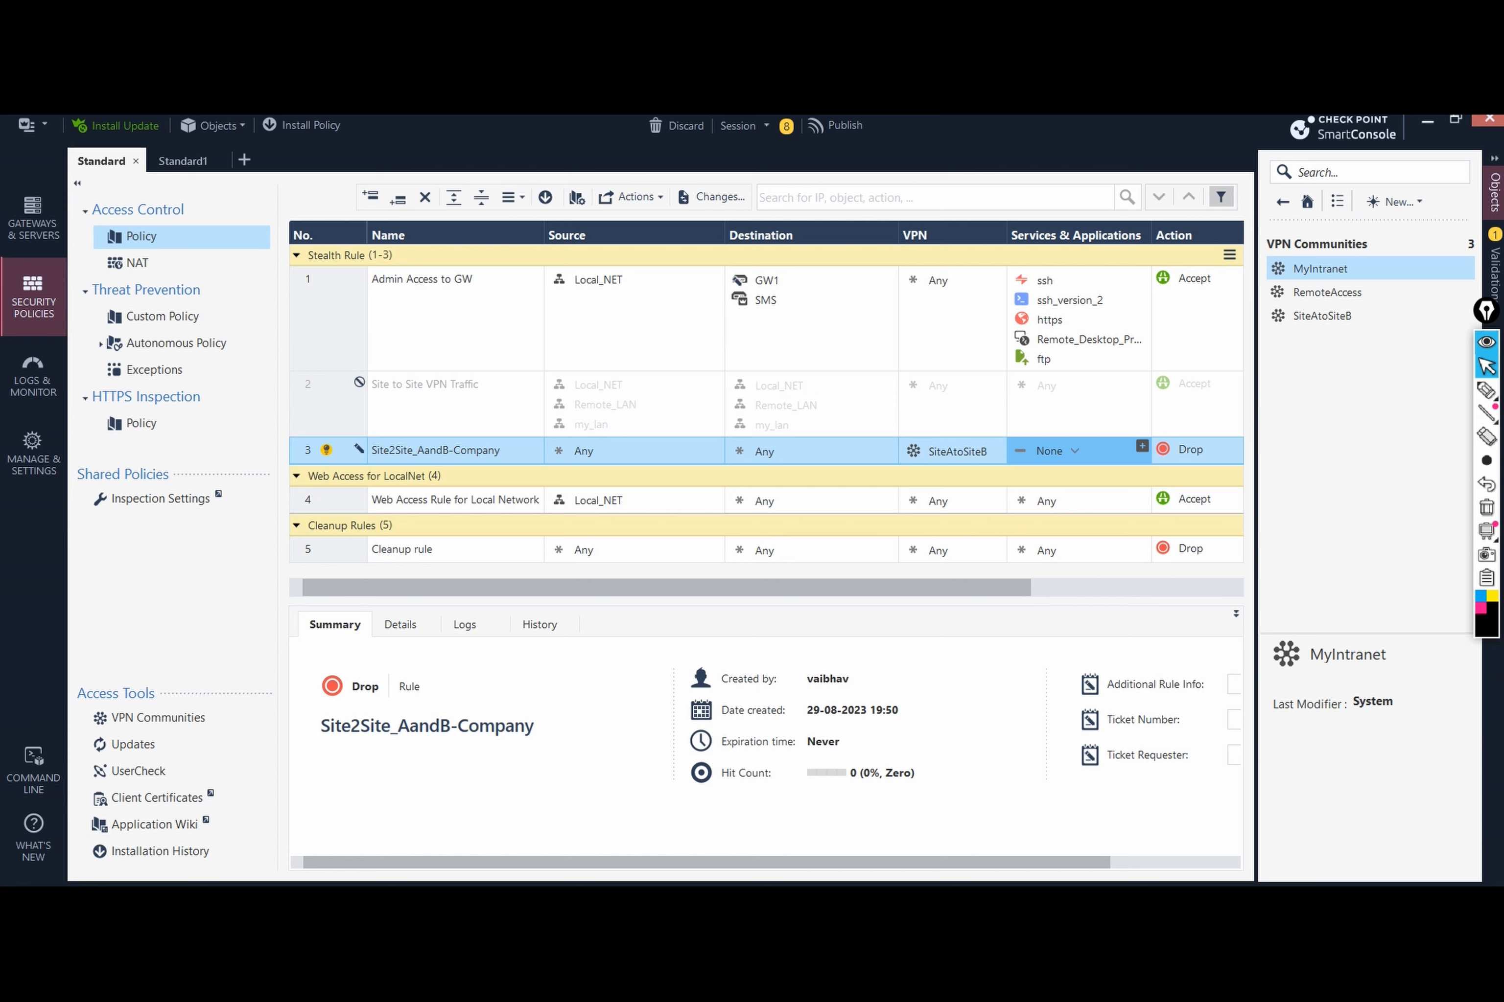
left_click(1074, 451)
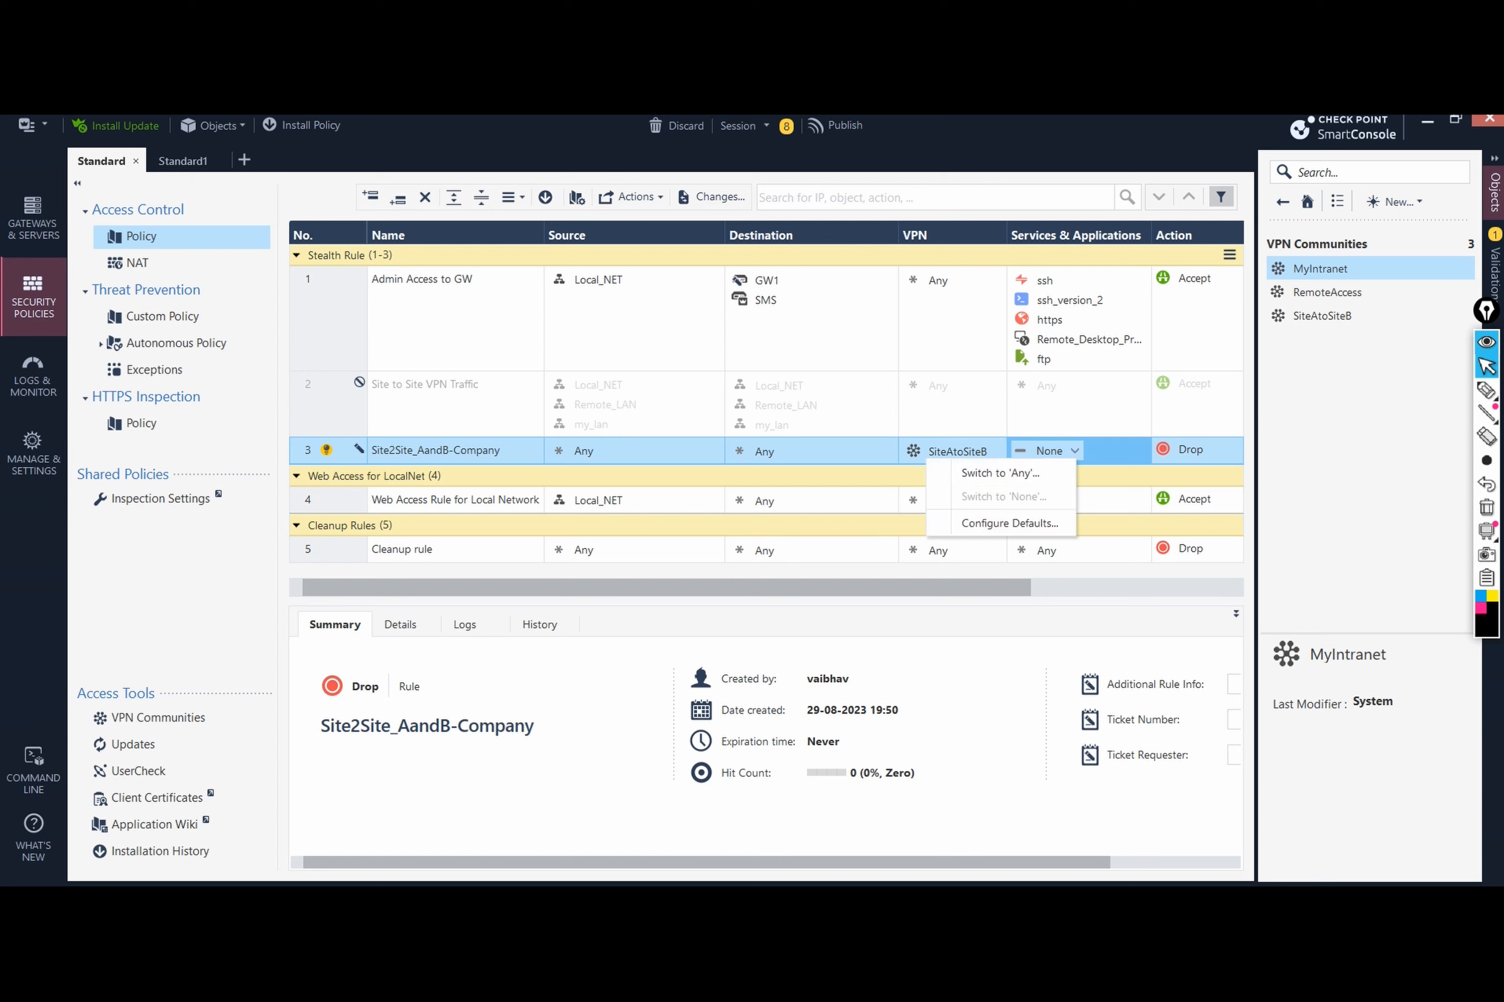
left_click(1000, 473)
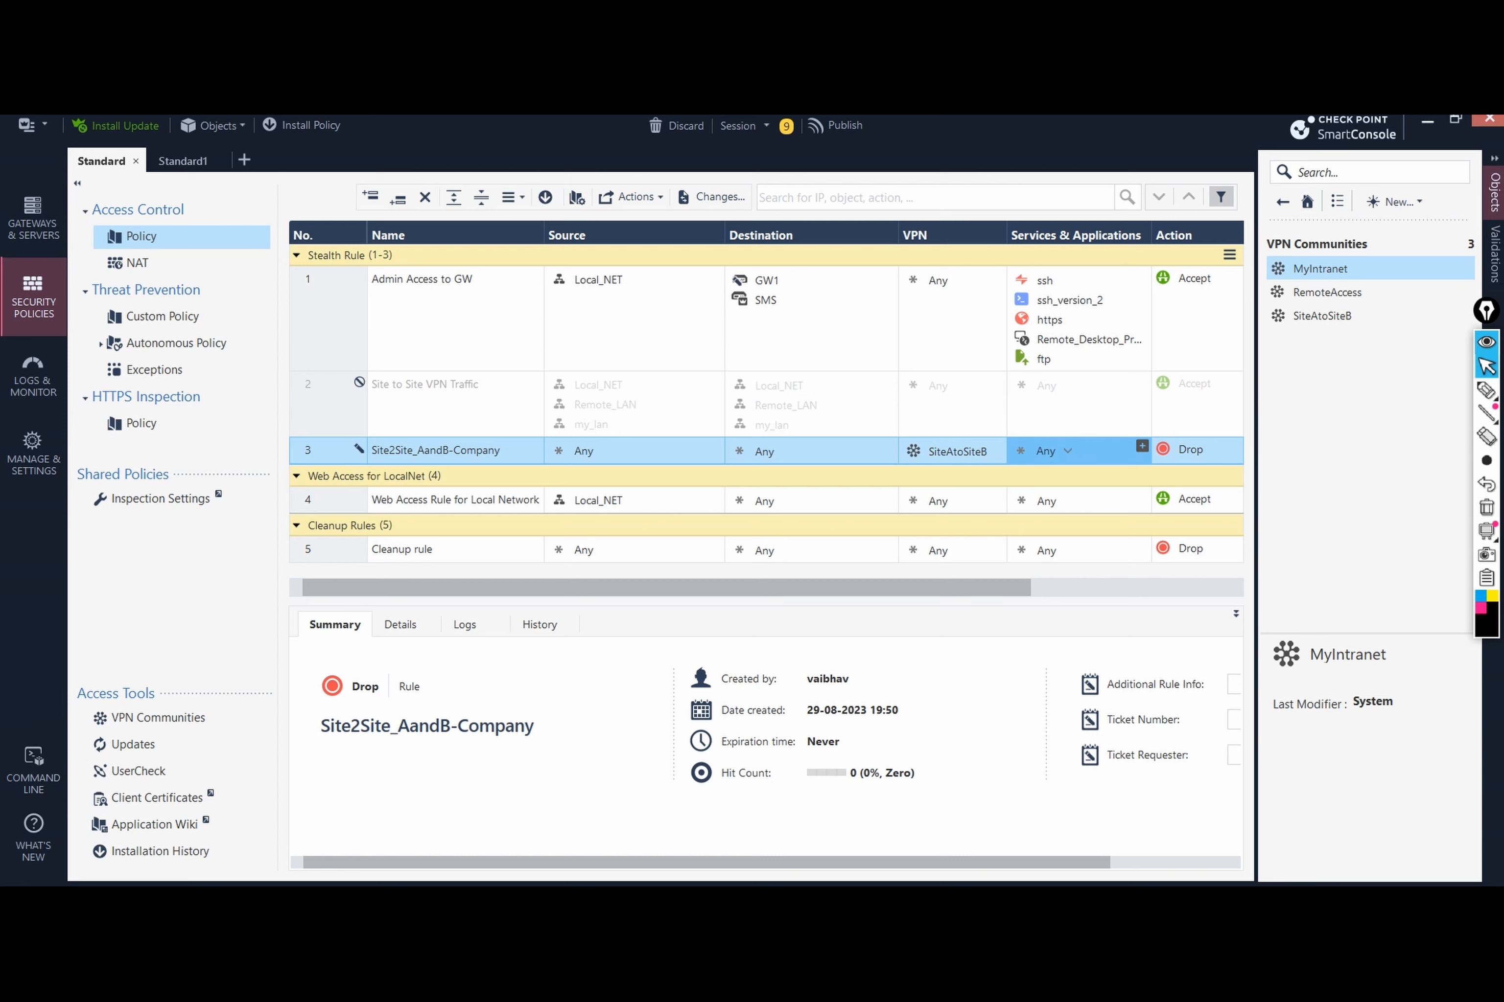
left_click(1190, 449)
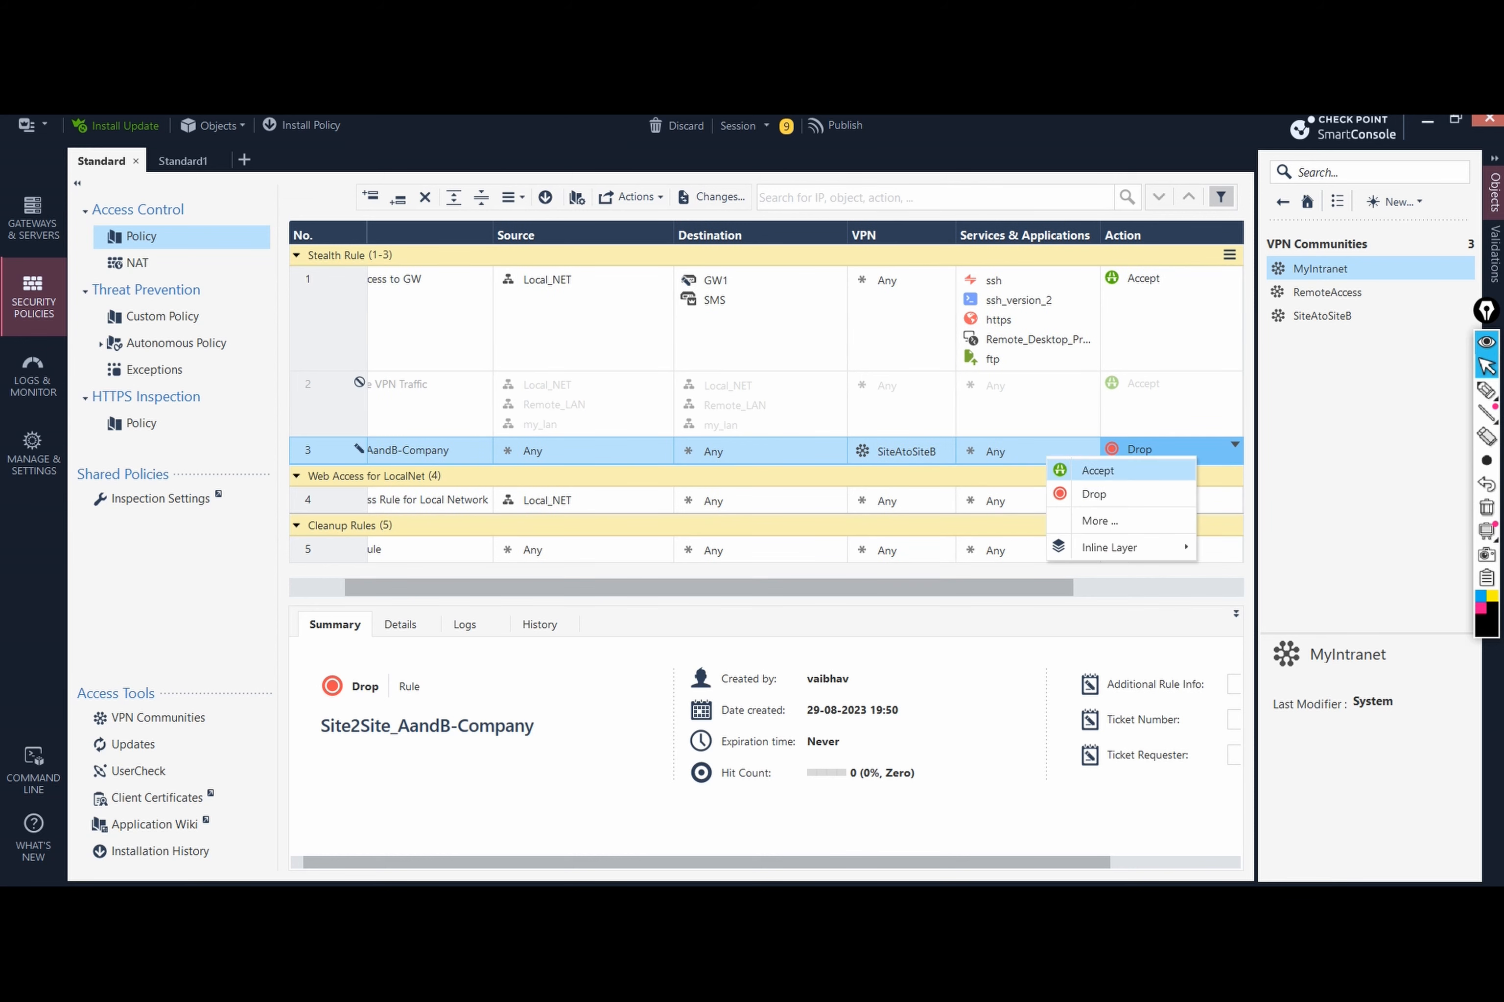
left_click(1099, 469)
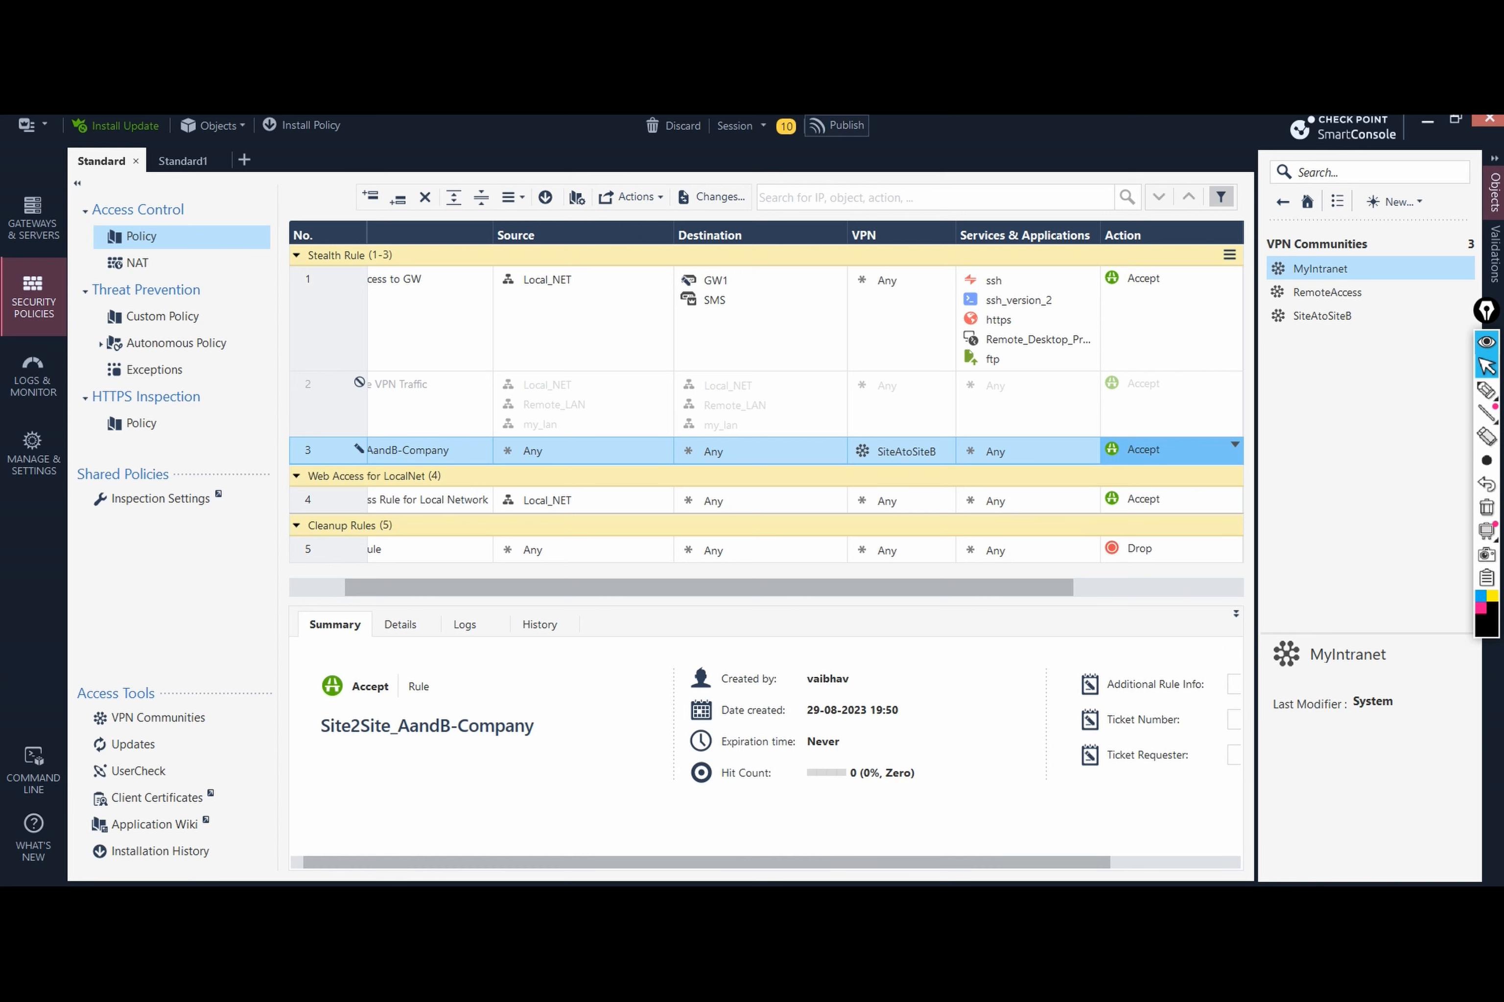
left_click(836, 125)
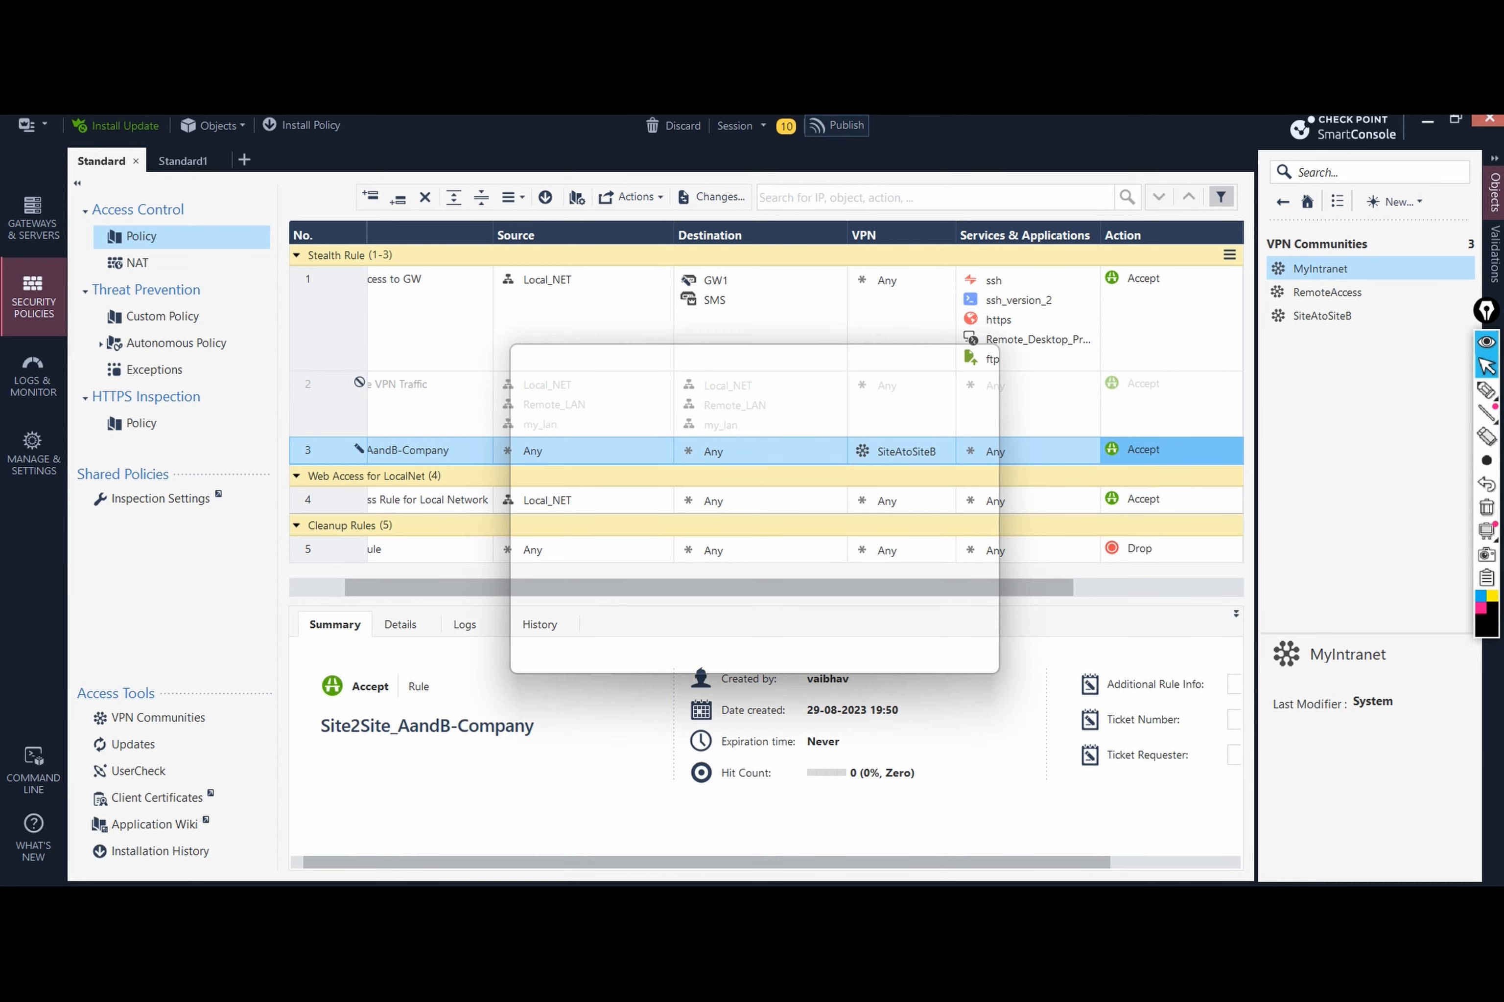
Step: Publish under the proposed session name and install the Standard policy on both gateways
key("Return")
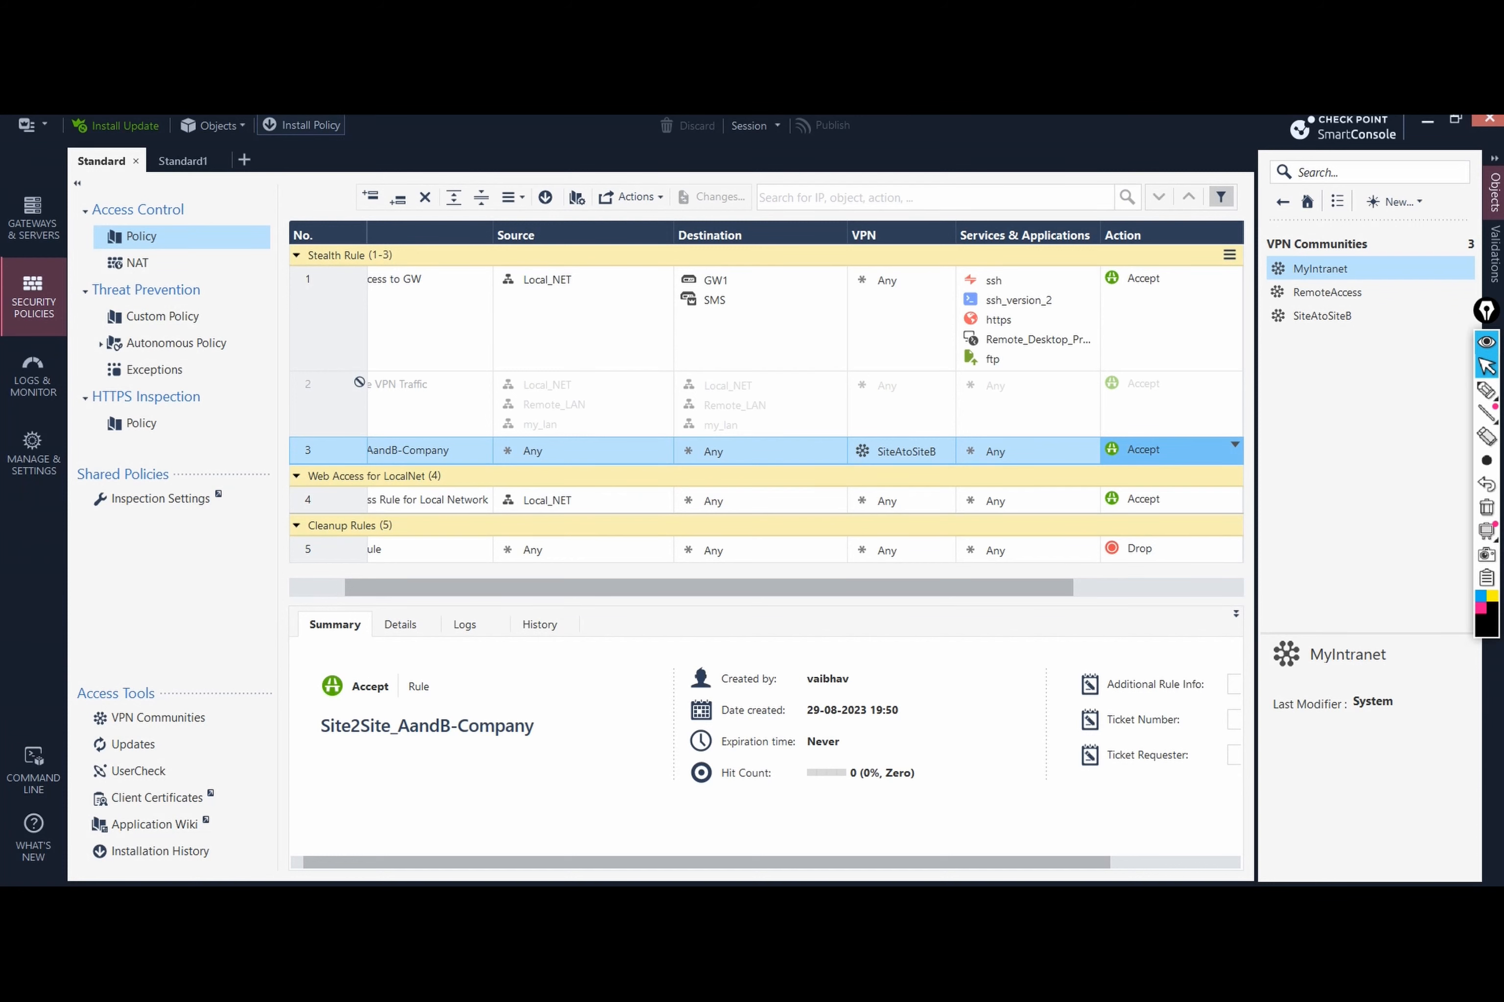
left_click(301, 125)
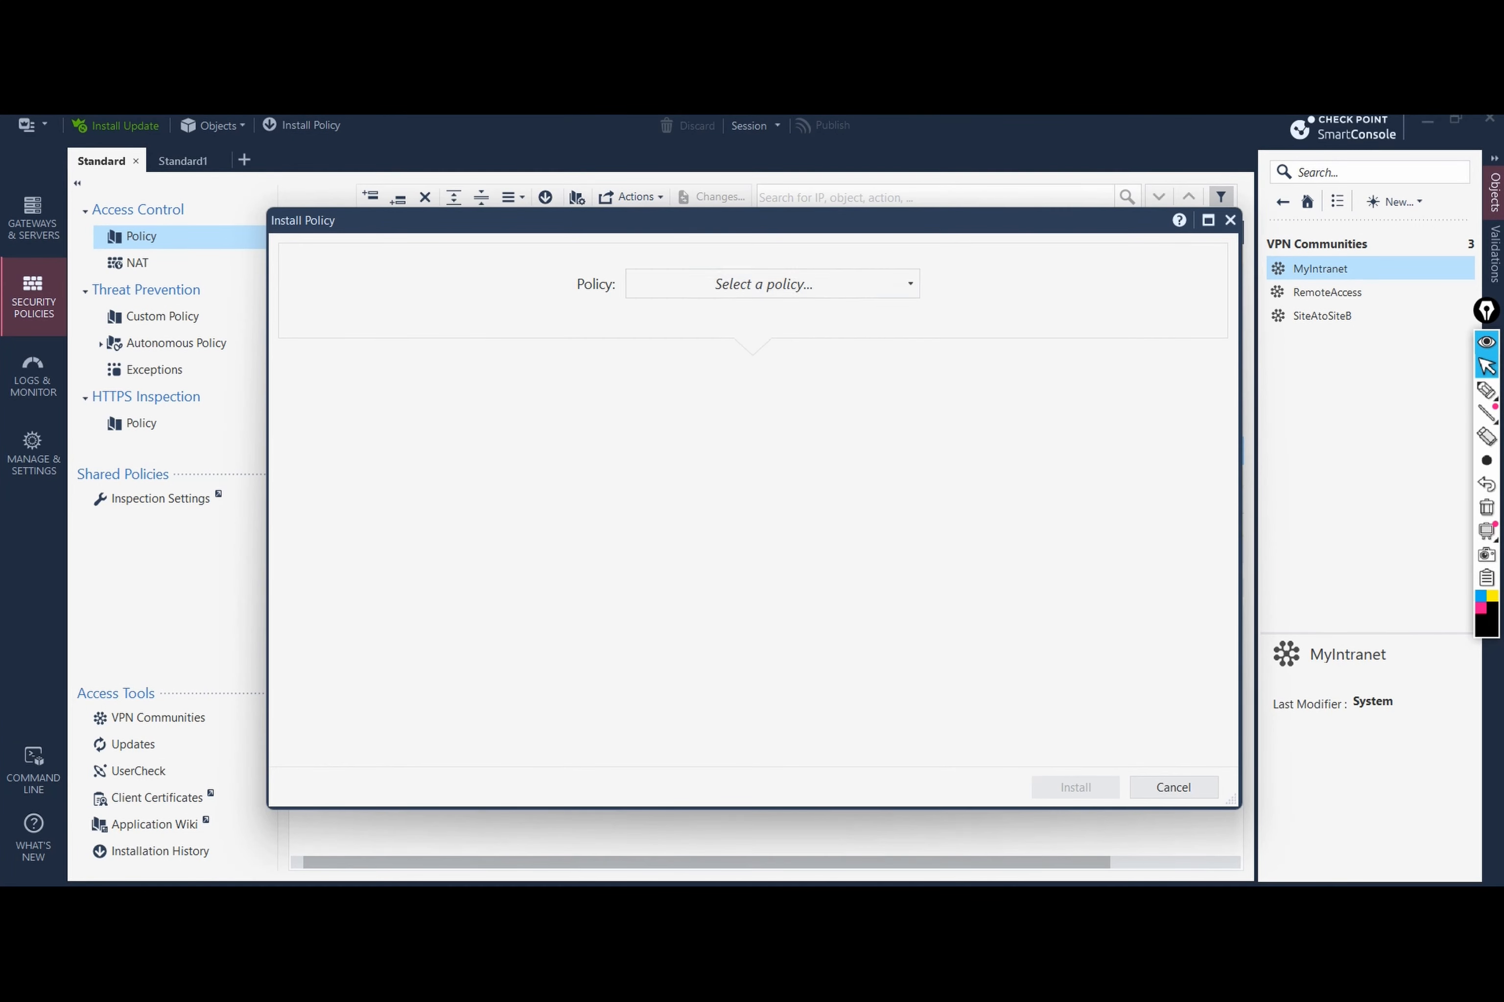
left_click(772, 284)
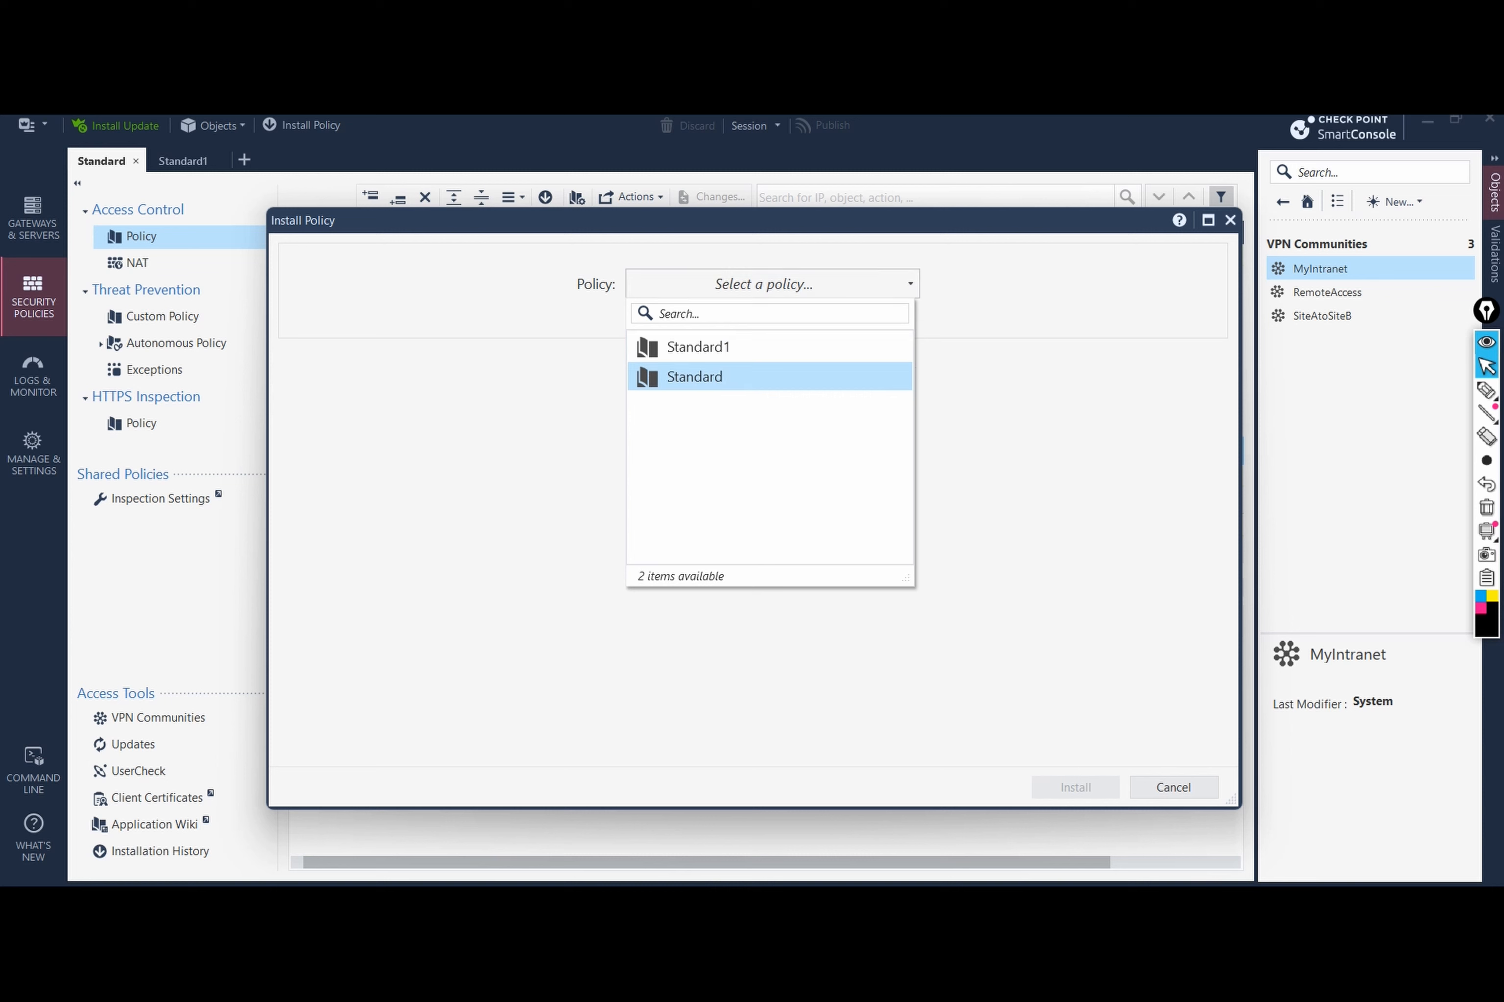
left_click(695, 377)
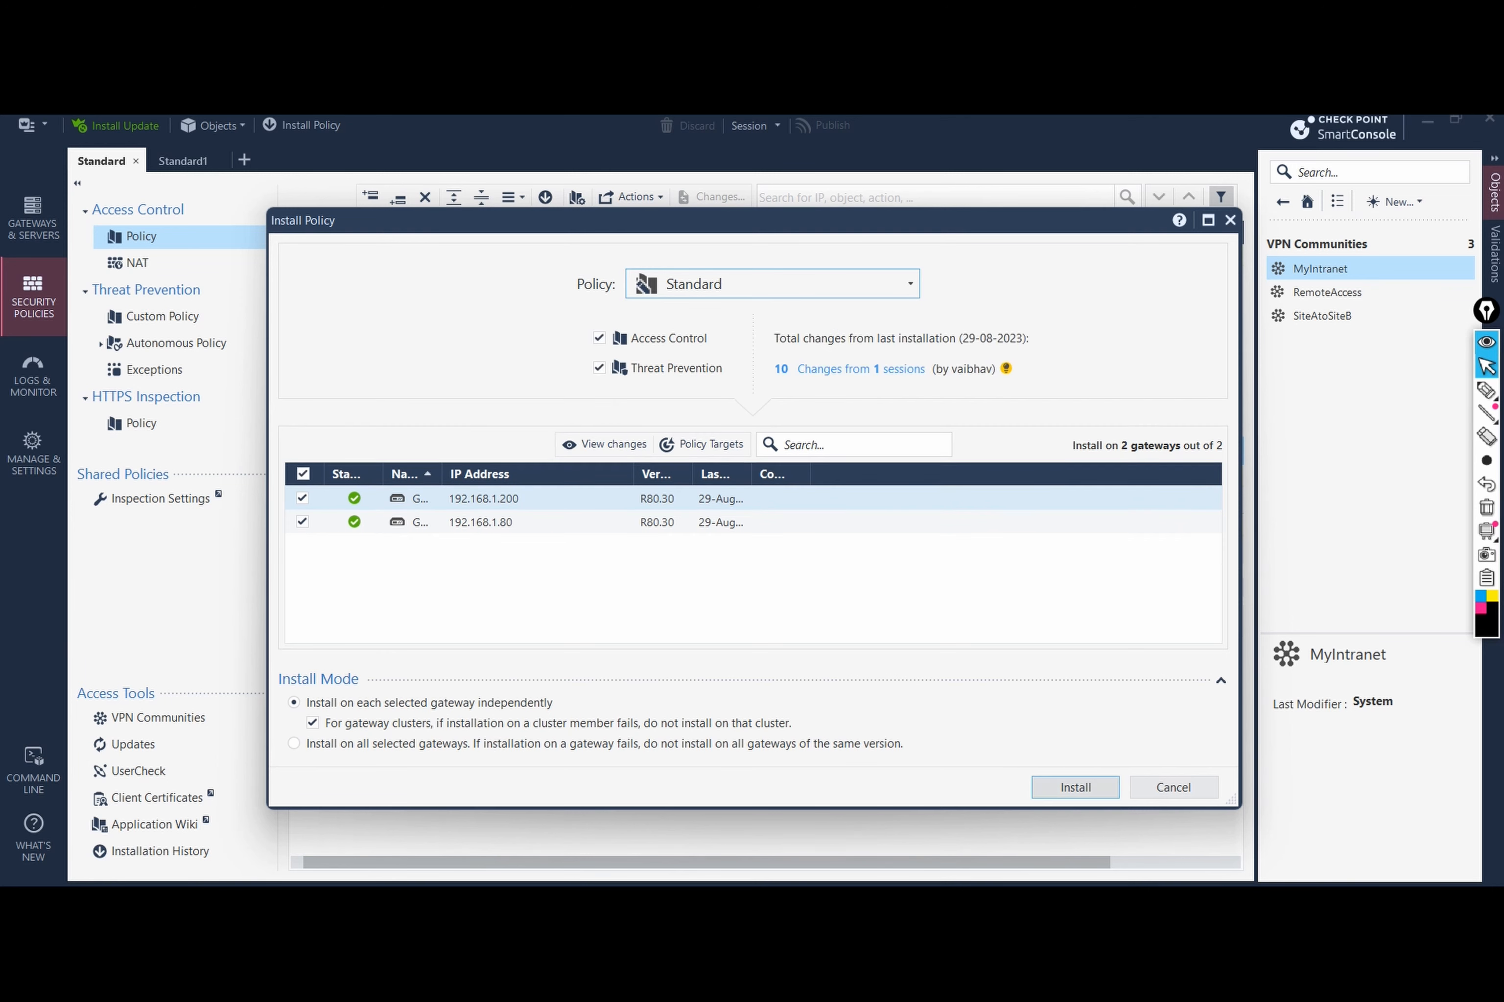
left_click(1075, 788)
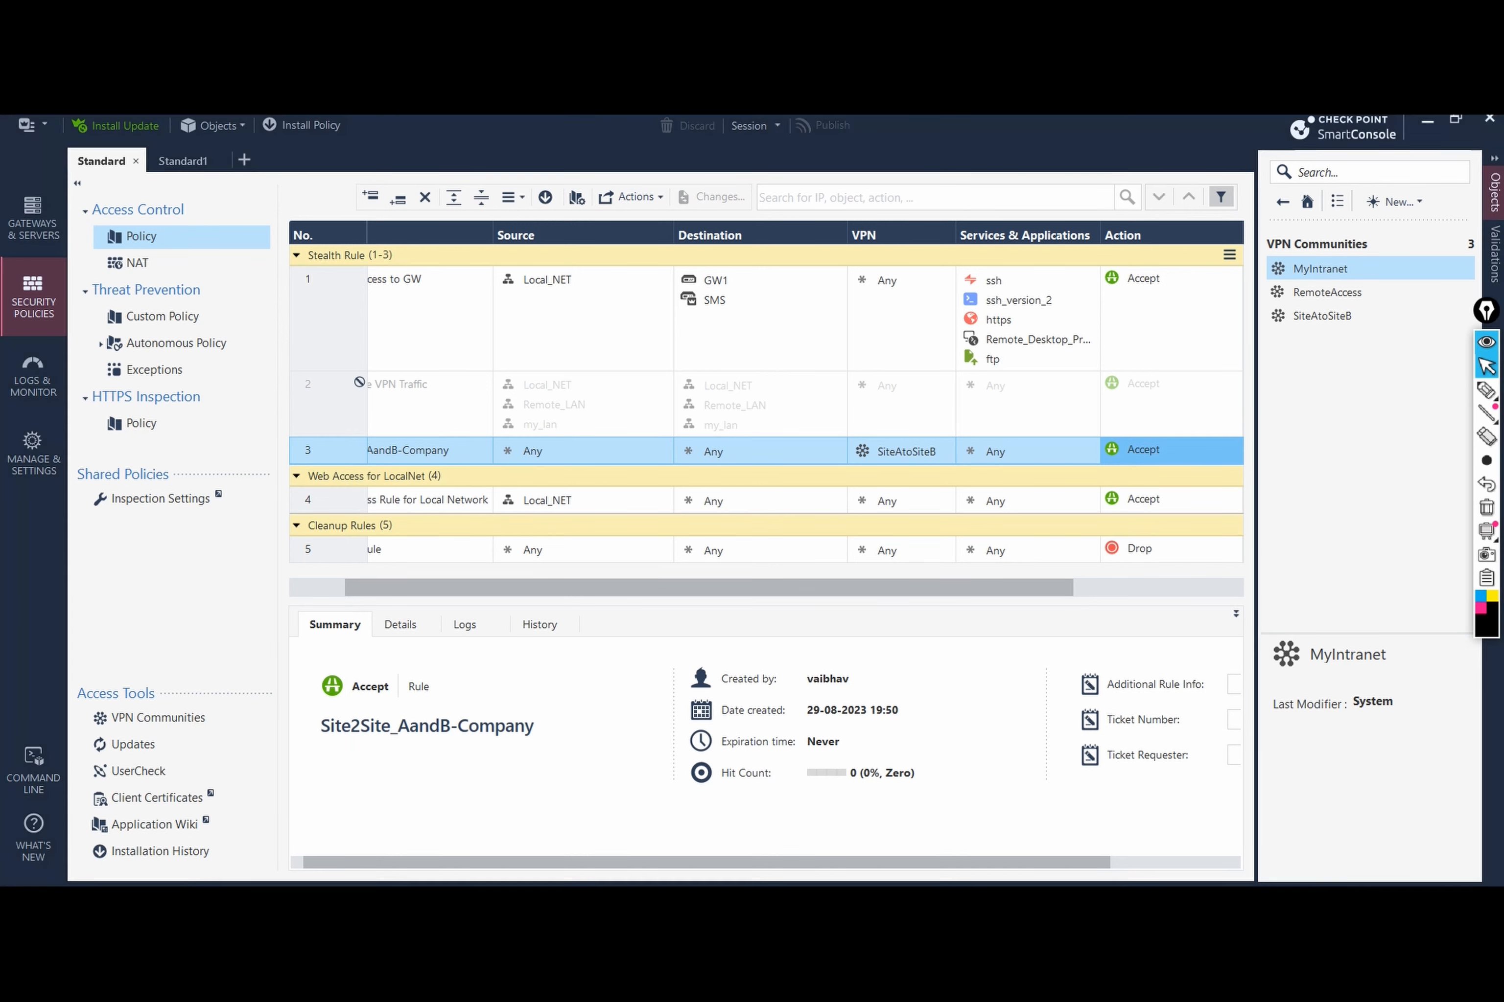
Step: Resume the suspended Client Machine in VMware Workstation
mouse_move(168, 884)
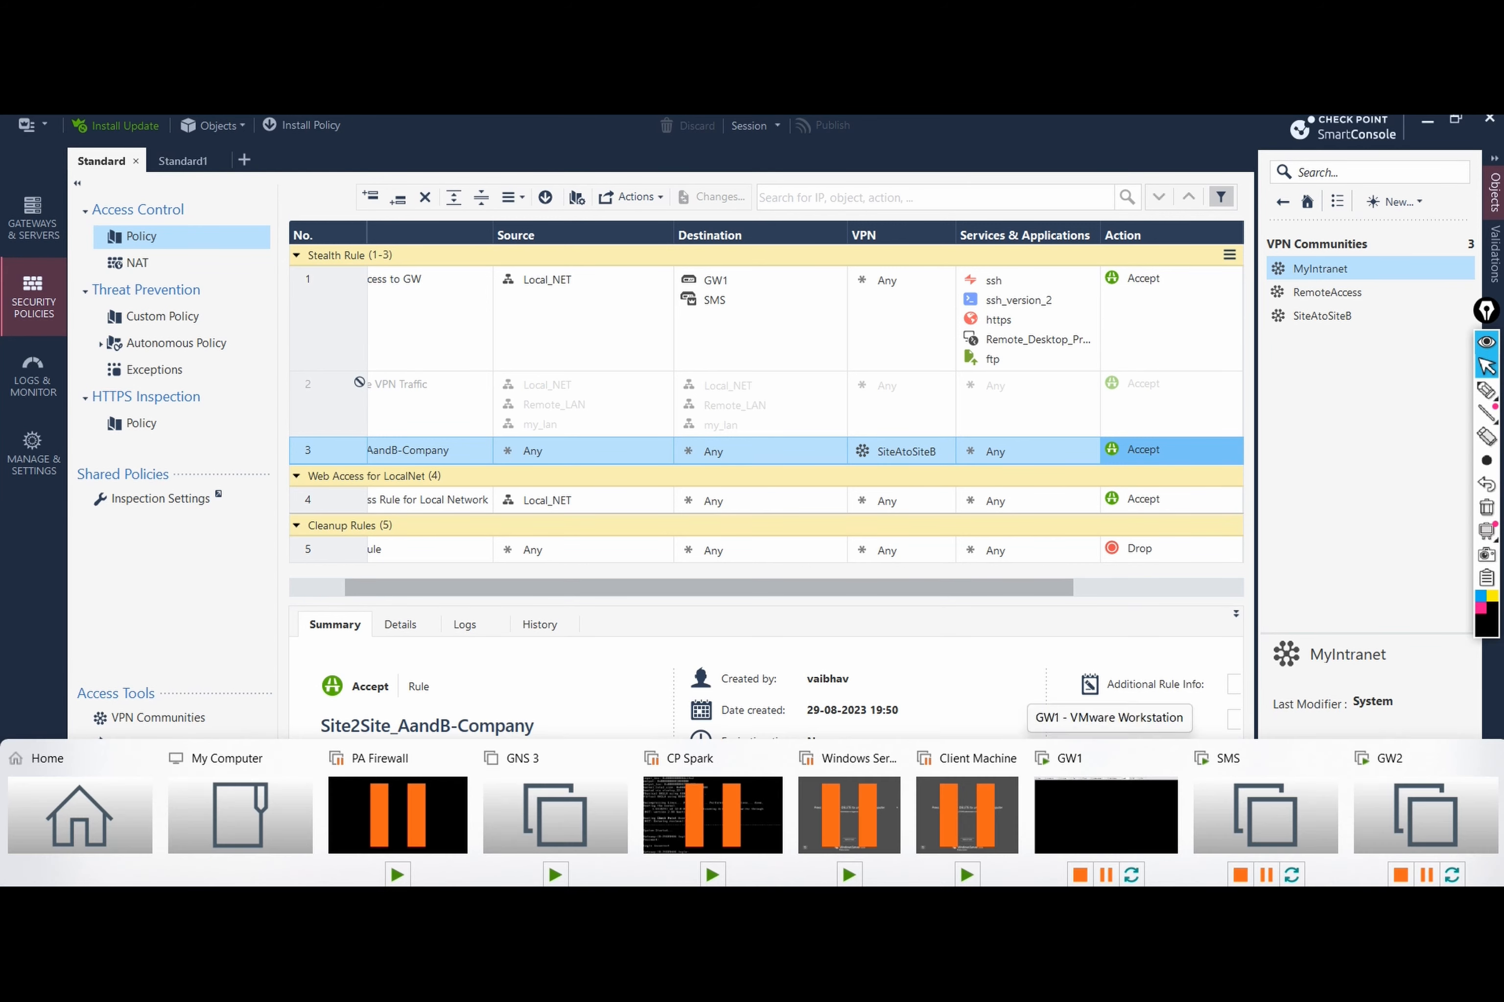
mouse_move(1106, 884)
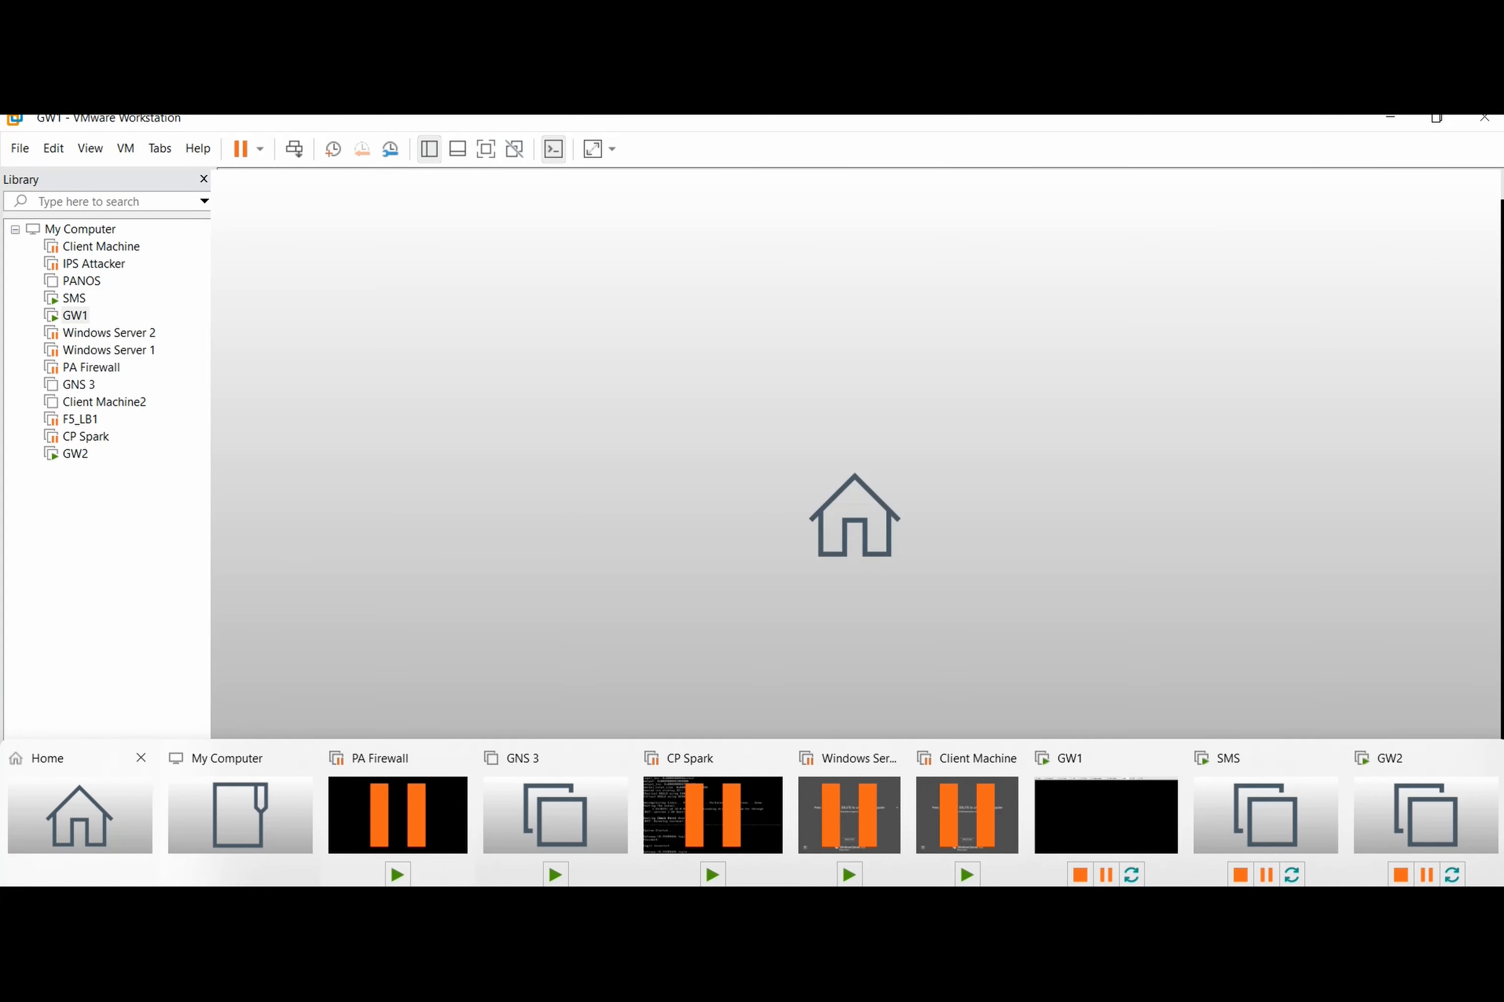
left_click(81, 815)
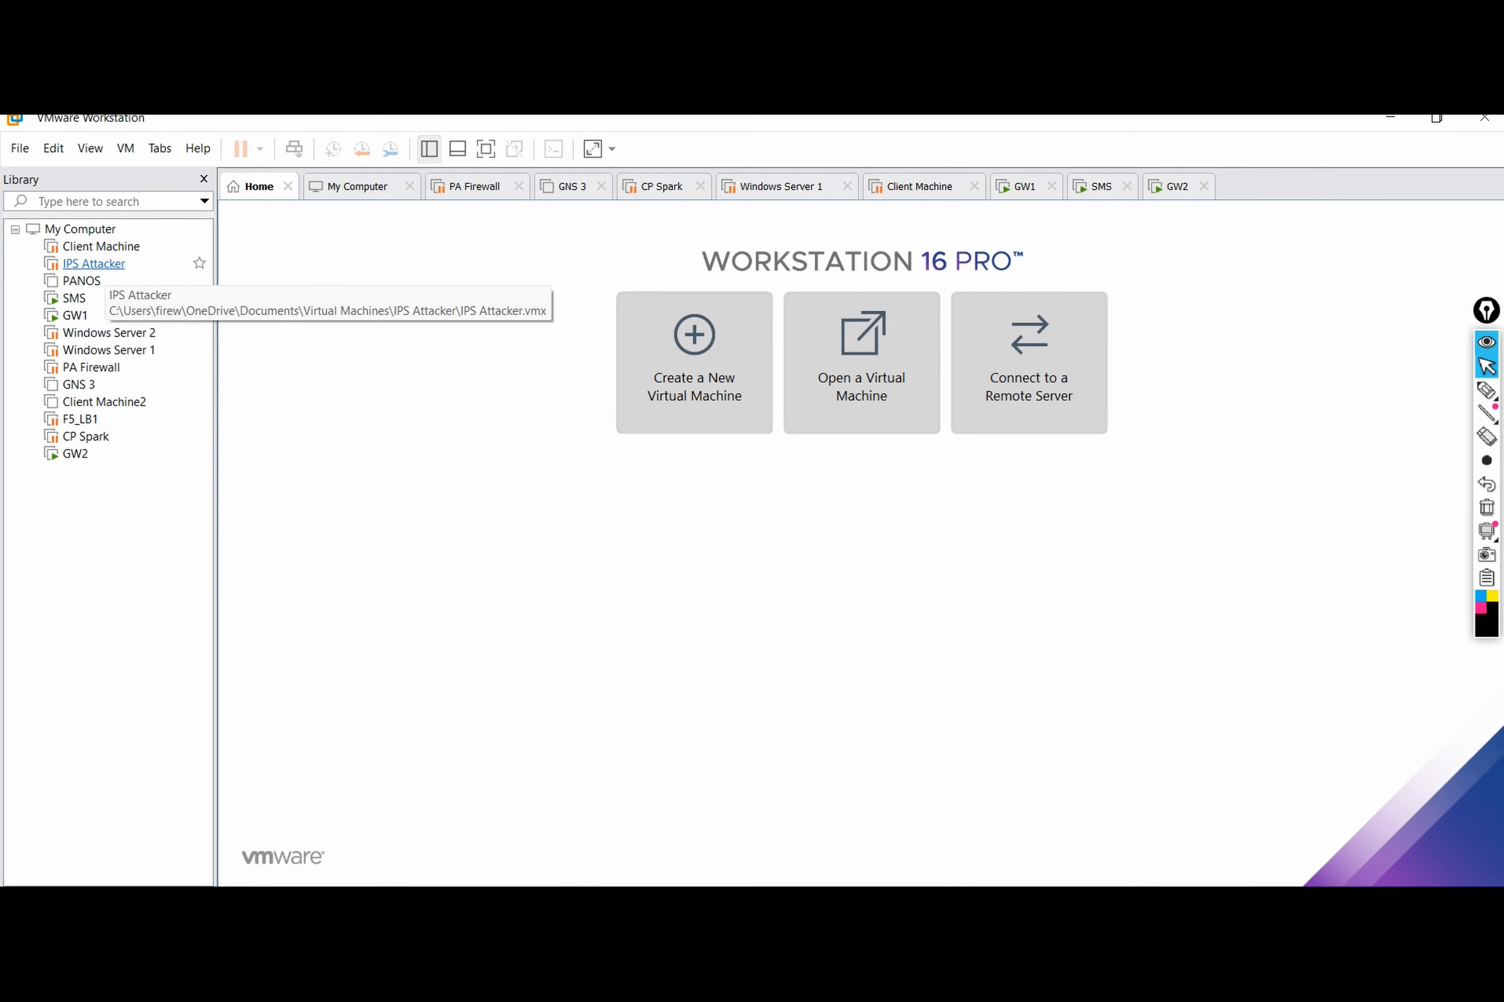
left_click(101, 246)
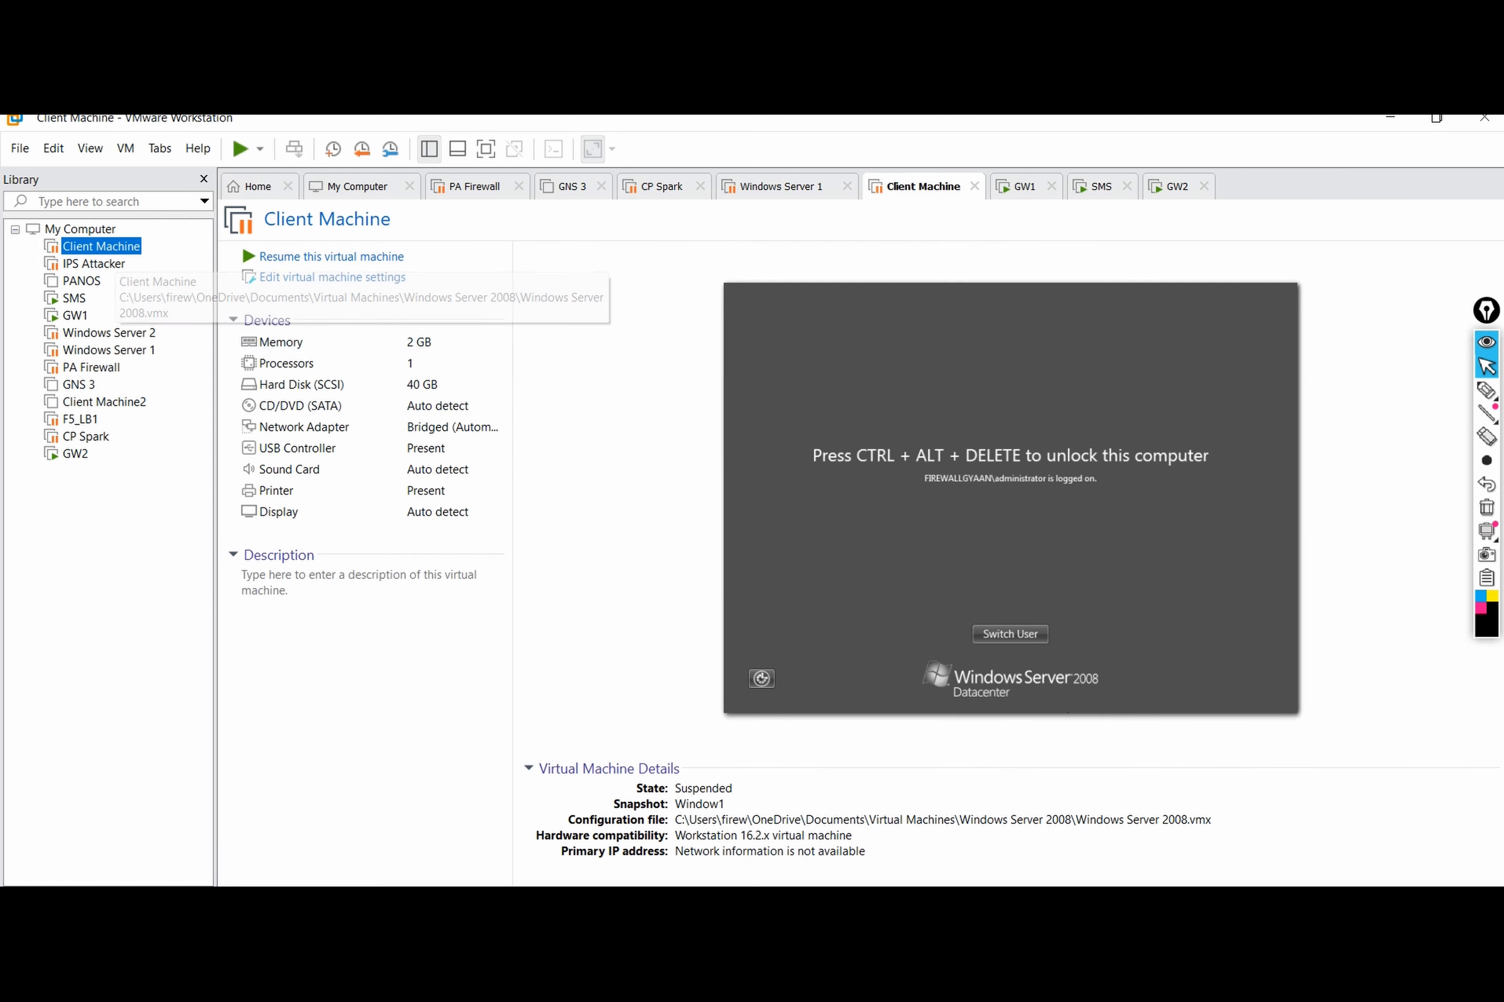
left_click(331, 255)
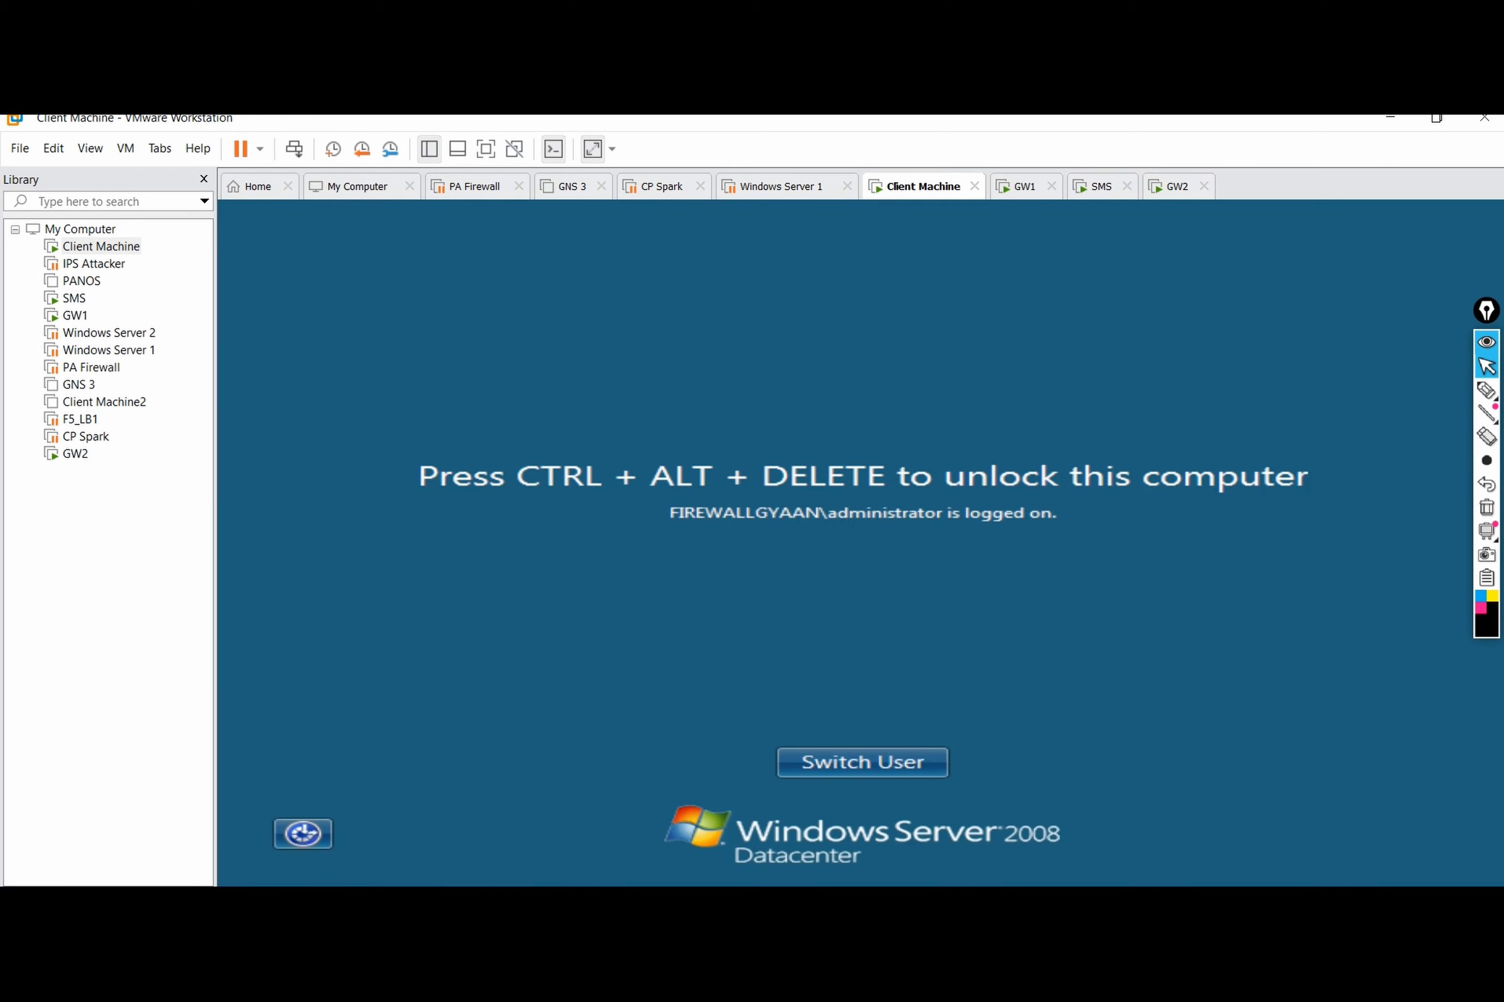
Step: Unlock the client's Windows session with Ctrl+Alt+Del and the account password, then run ipconfig
left_click(90, 149)
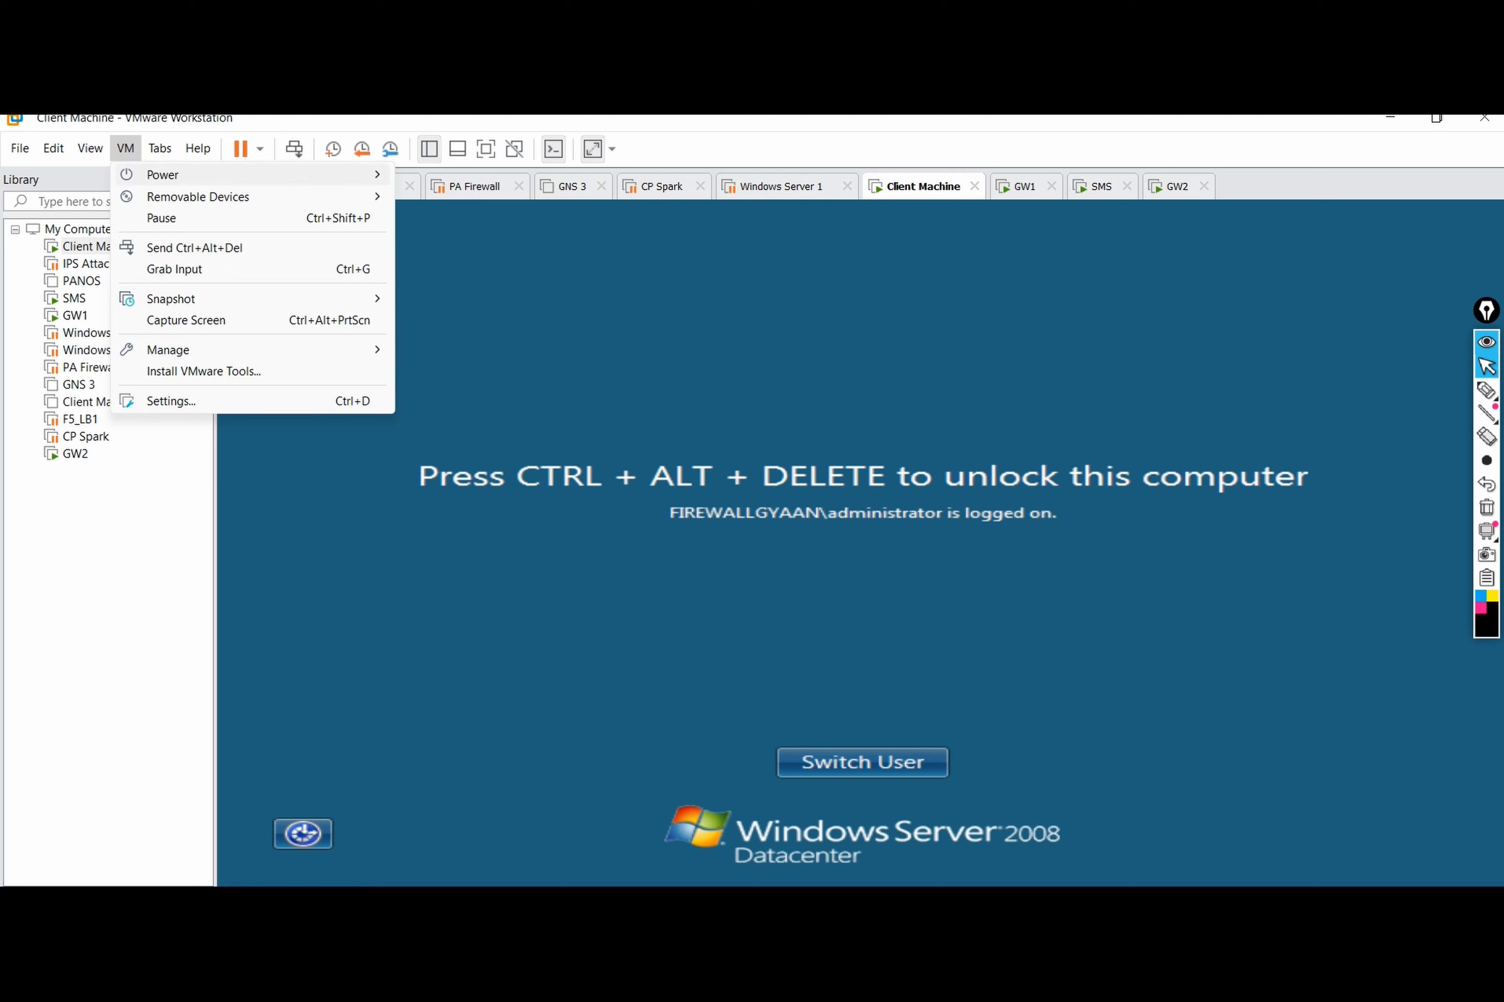
left_click(194, 247)
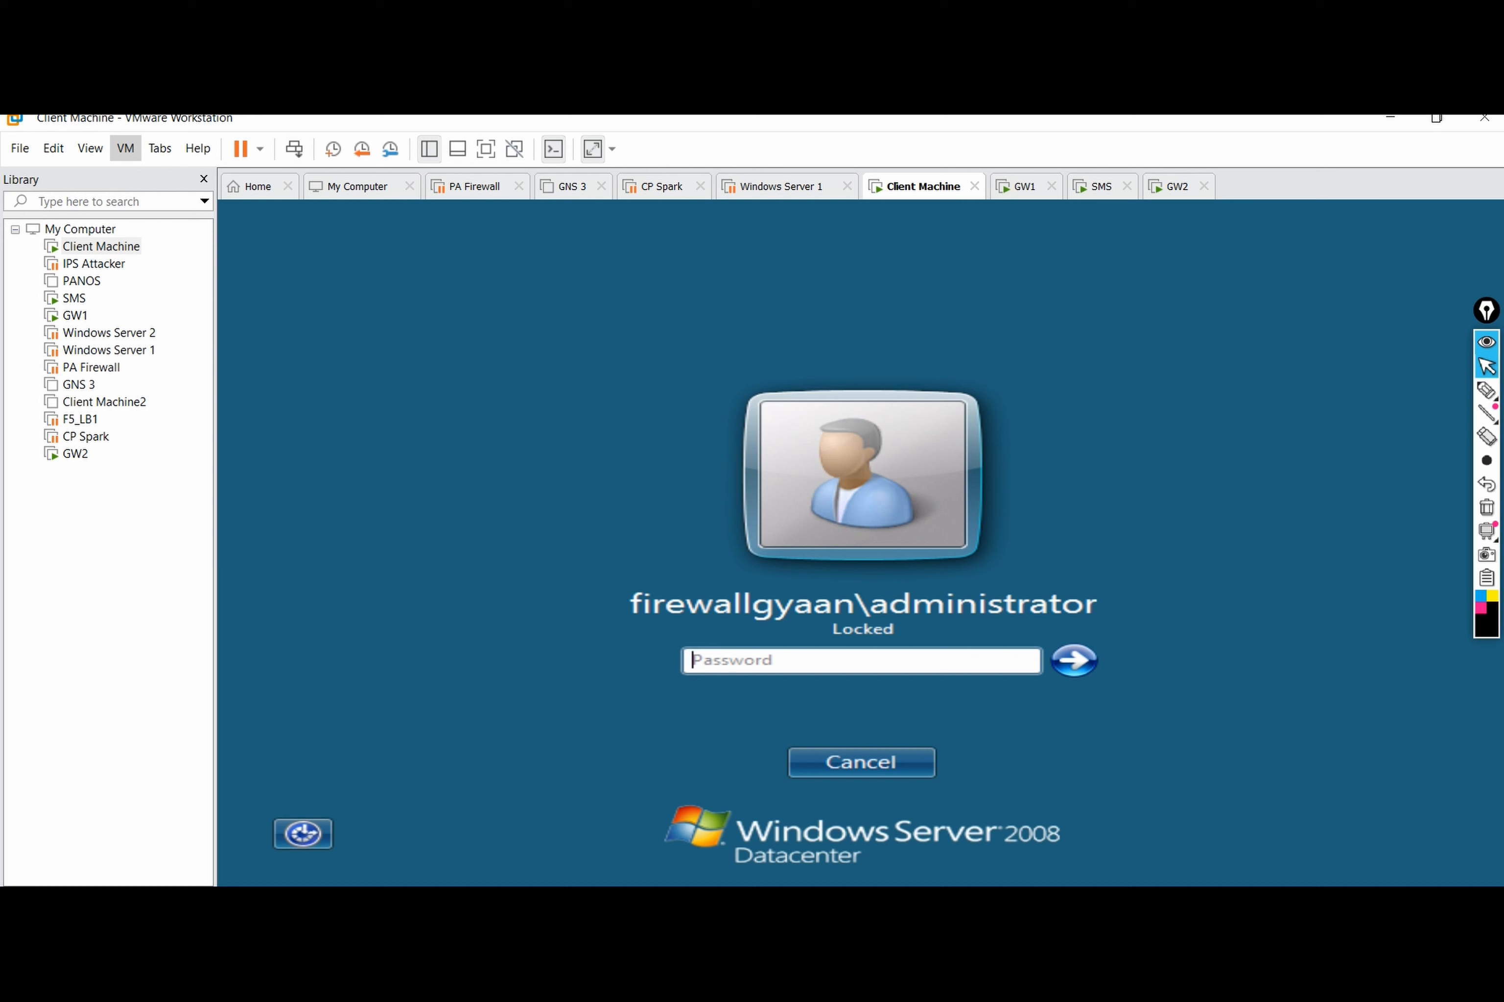
left_click(757, 663)
type("•••••••••")
key("Return")
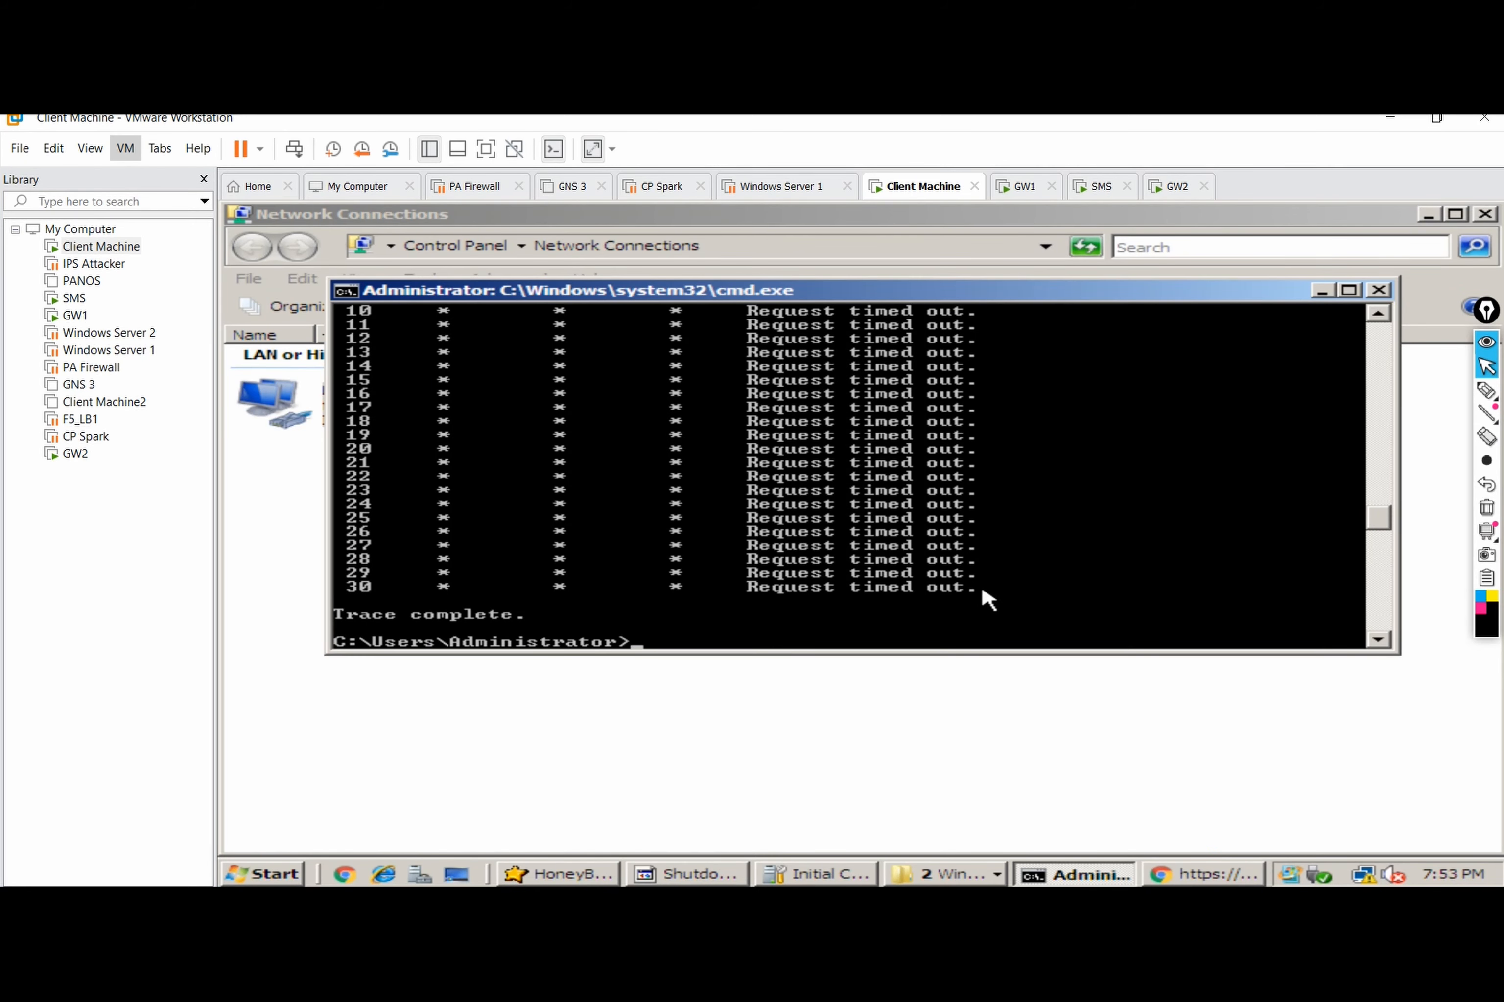
type("ipconfig")
key("Return")
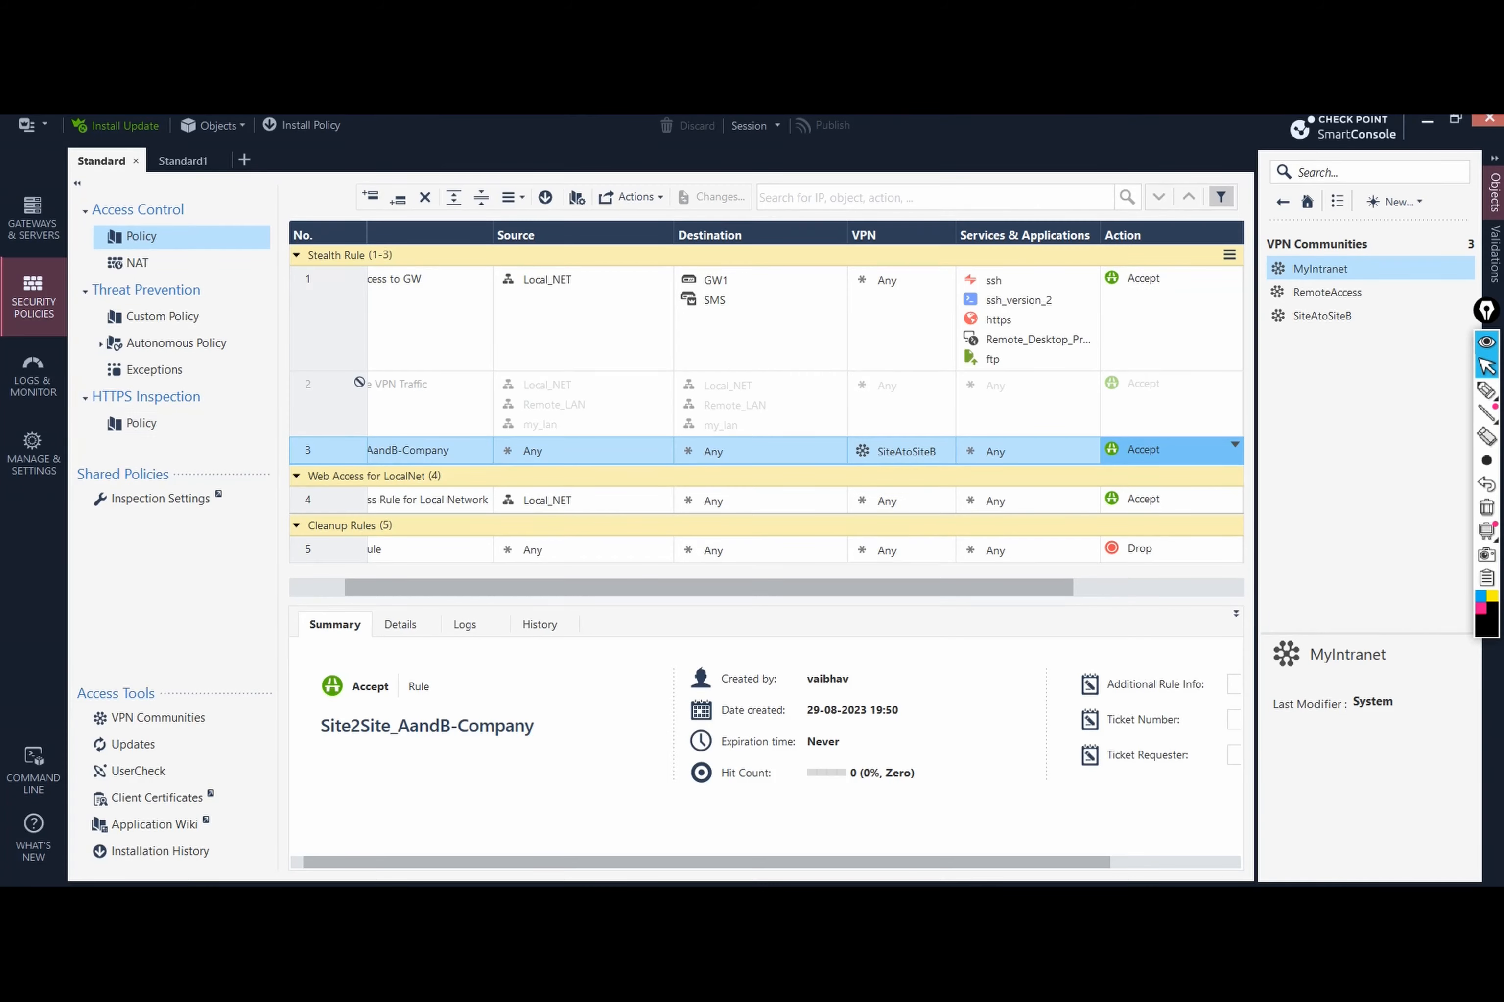
Step: Open GW2's properties and view its Network Management interfaces: eth0 192.168.1.80/24, eth1 10.10.20.1/24
left_click(34, 219)
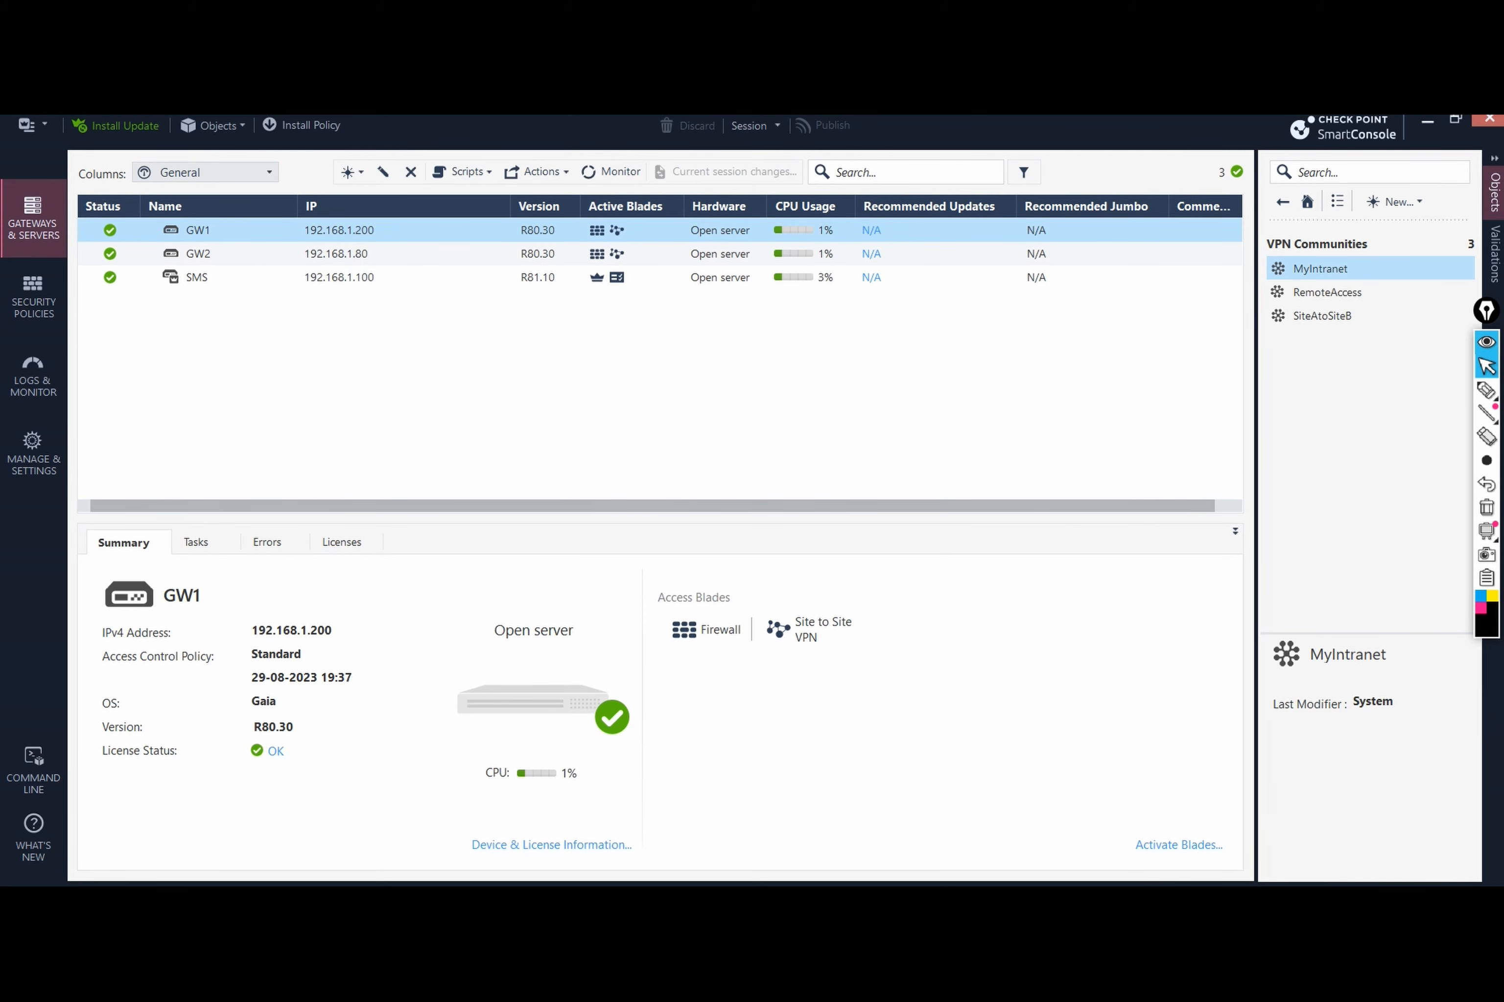
left_click(198, 253)
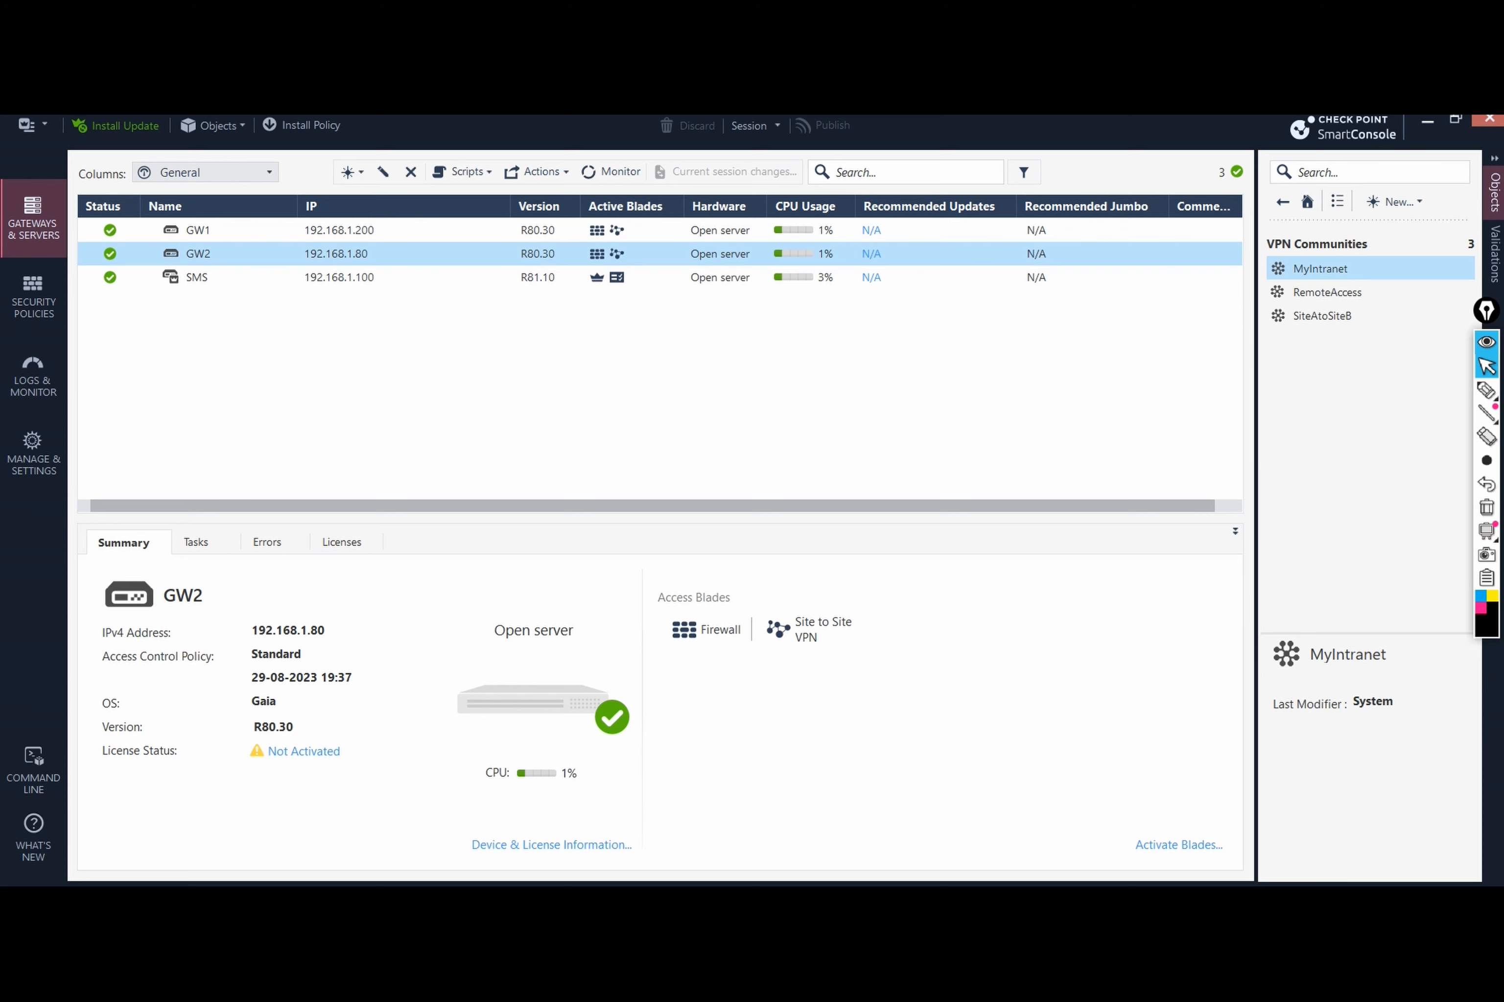
double_click(170, 254)
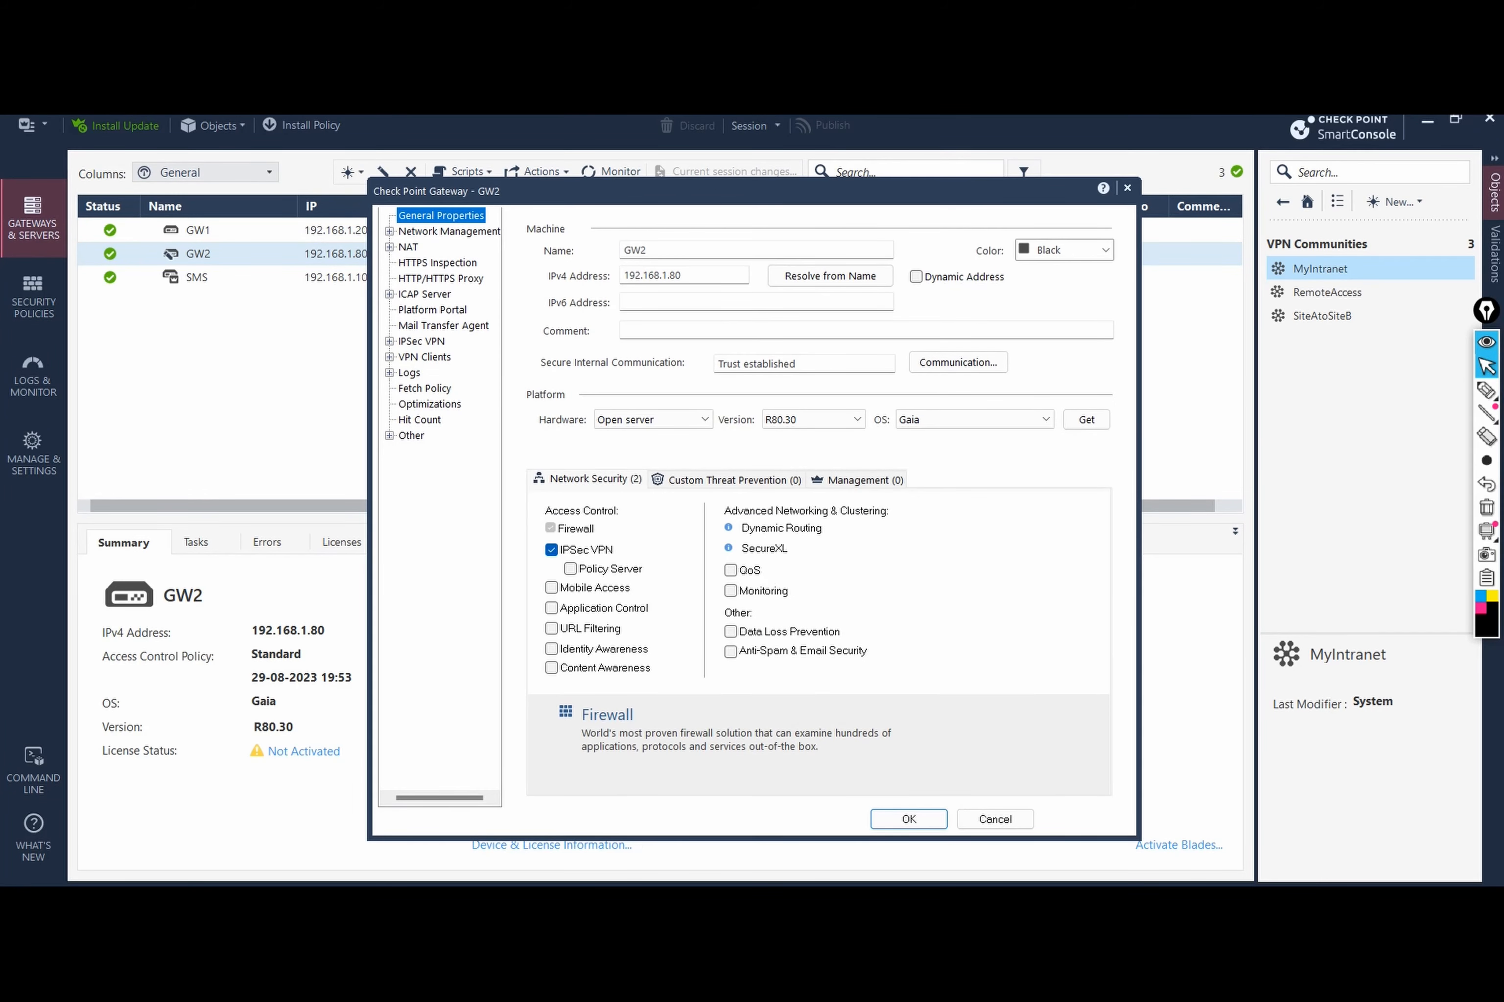
left_click(389, 231)
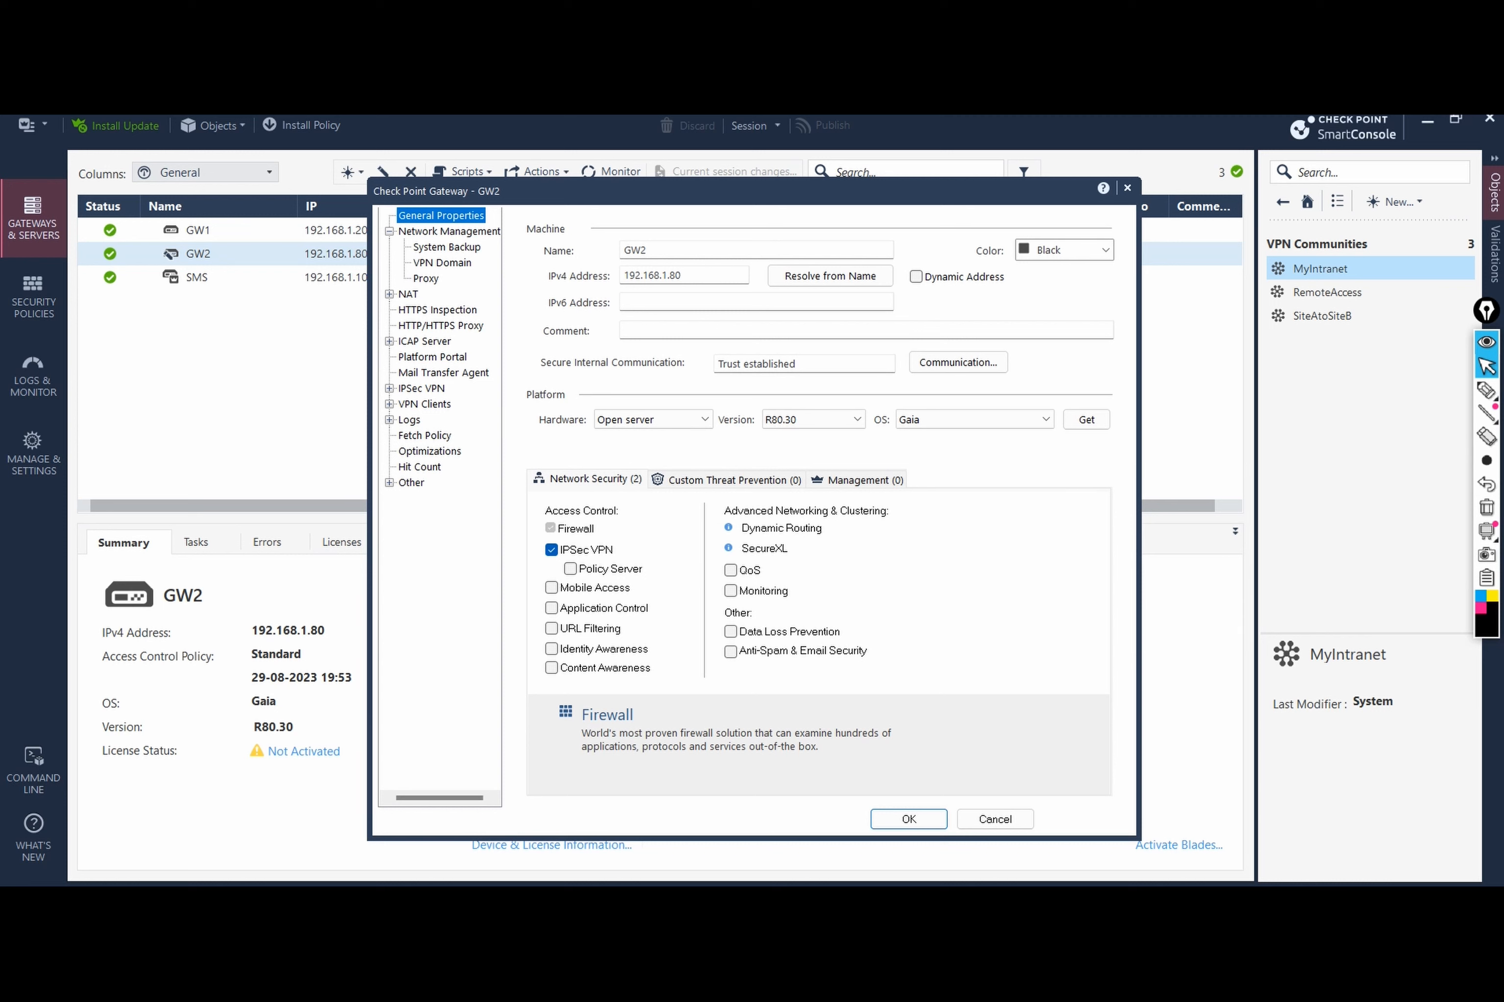
left_click(449, 232)
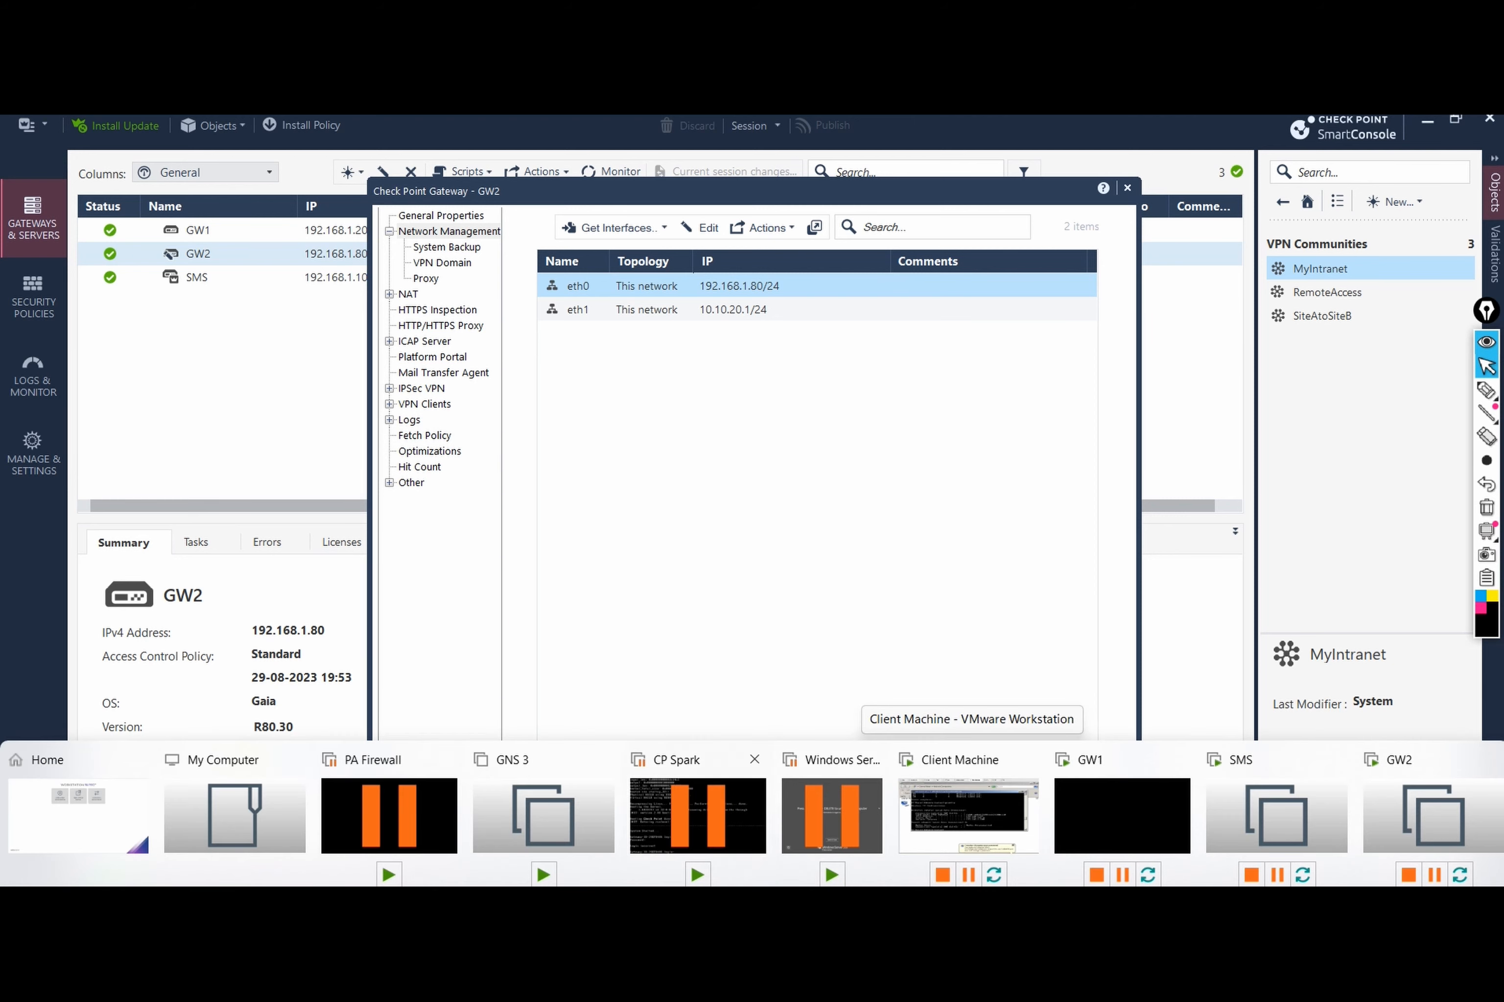
Step: Launch PuTTY, SSH to GW1 at 192.168.1.200, enlarge the window and log in as admin
key("super+s")
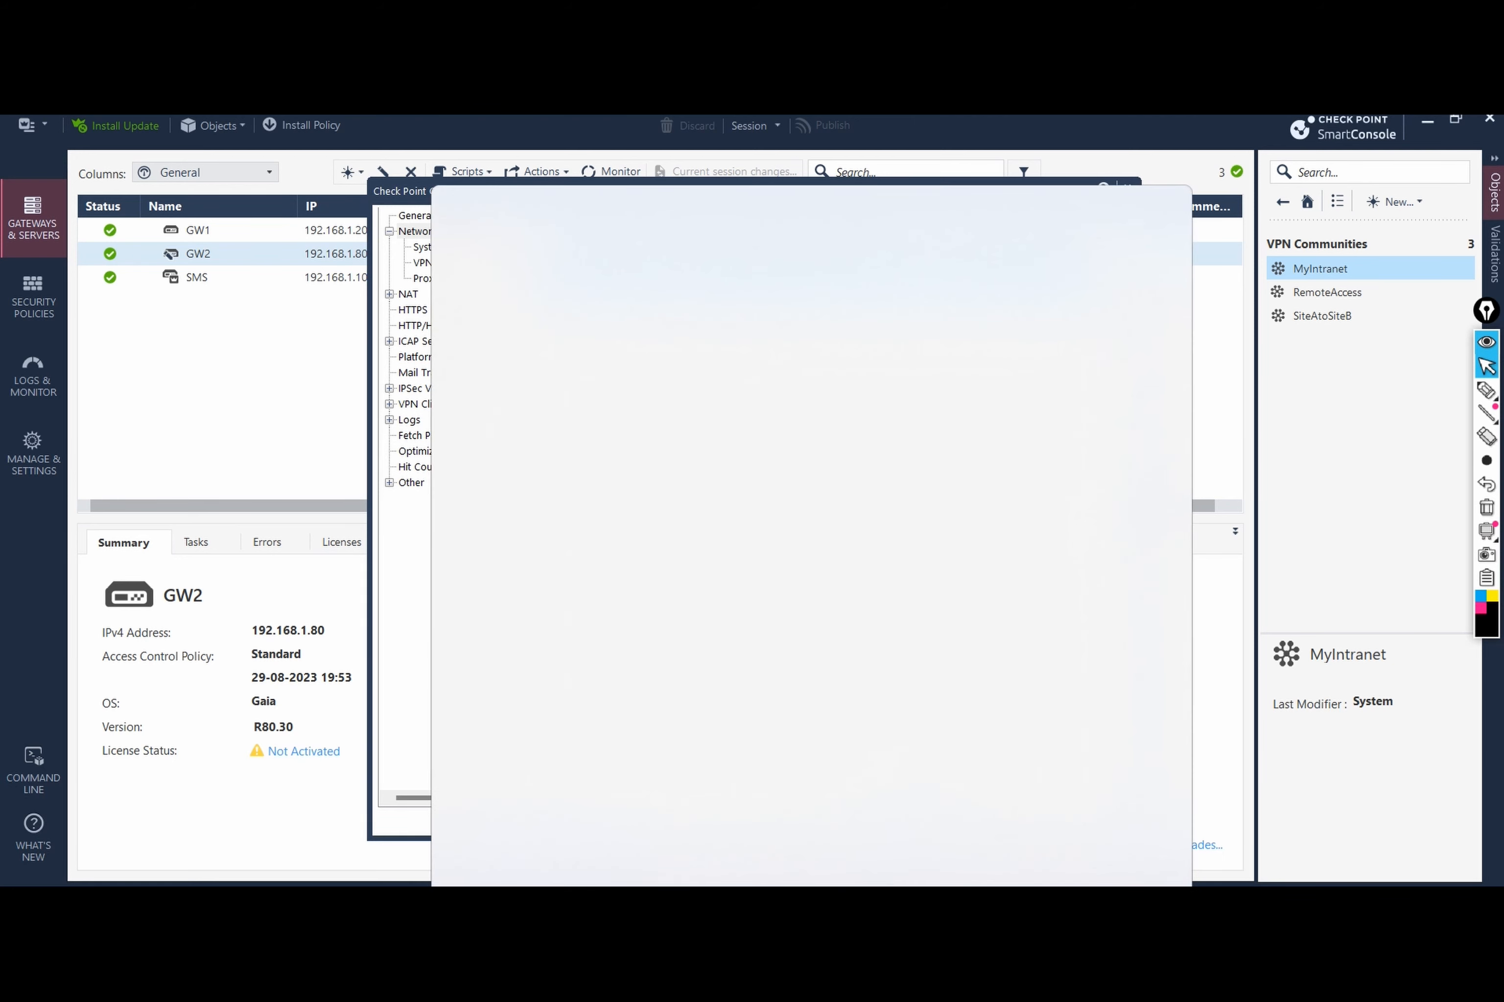
type("pu")
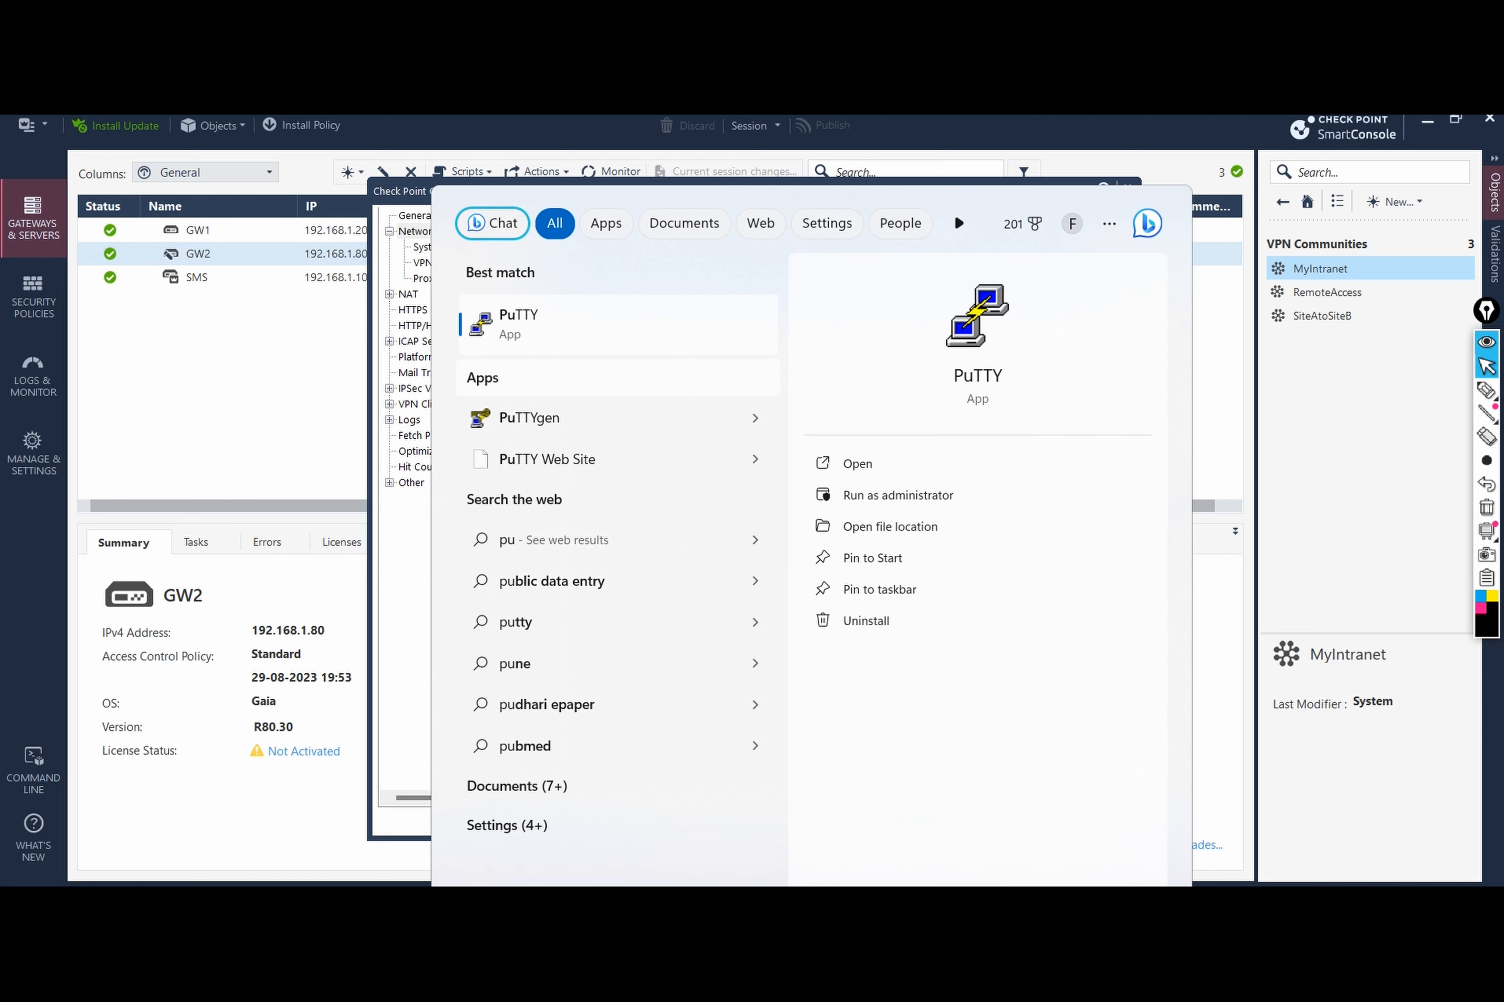
key("Return")
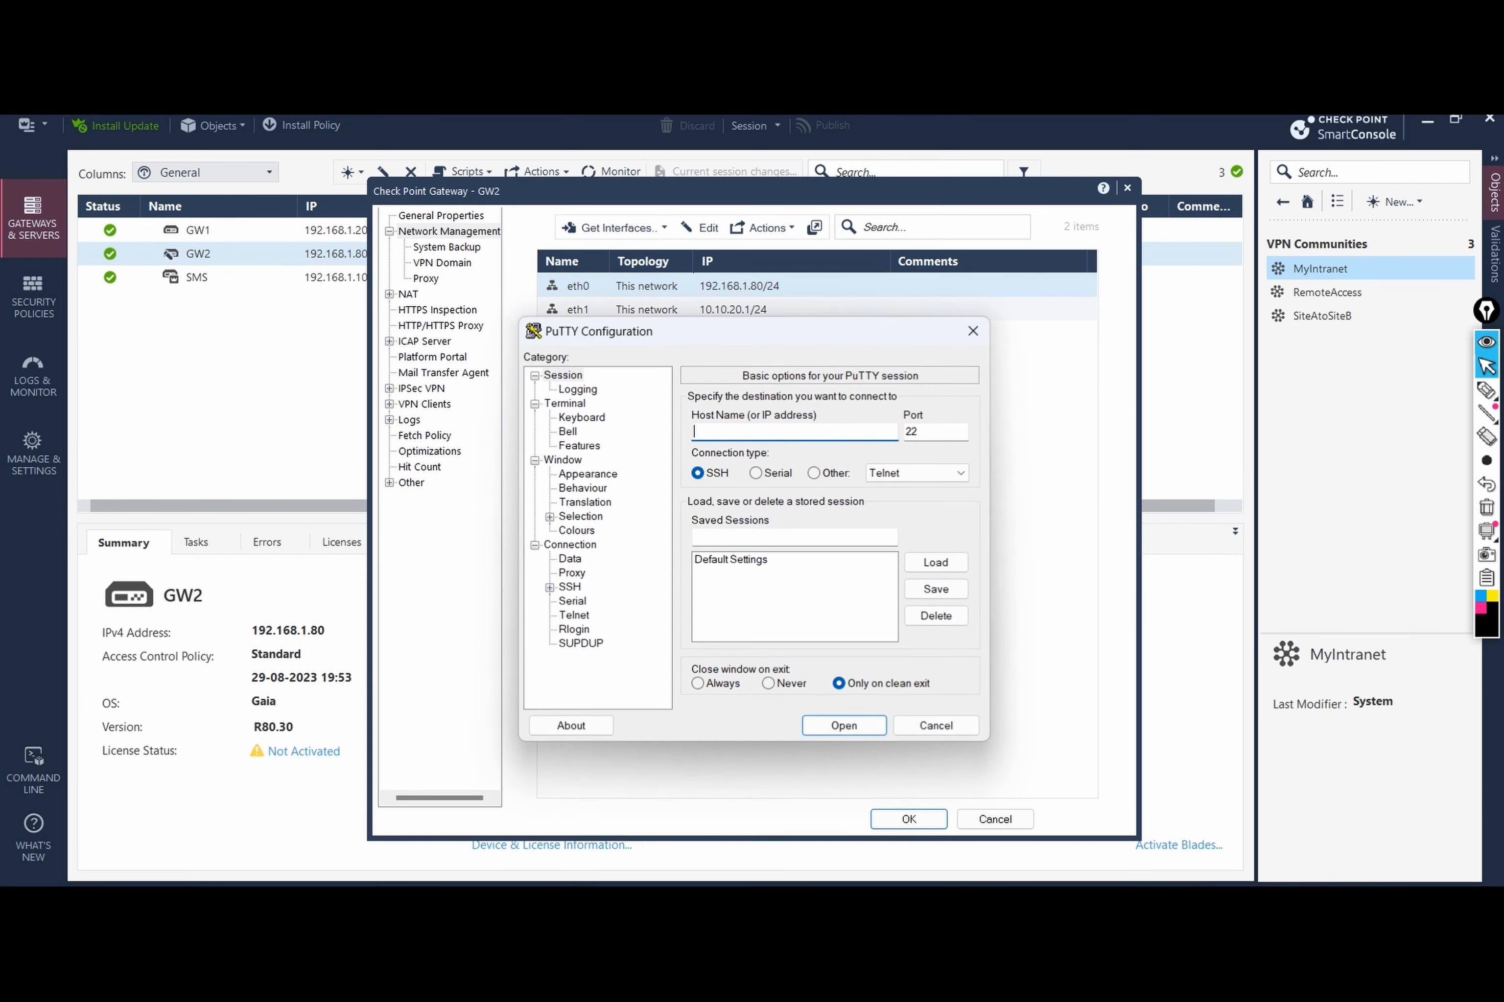
type("192.168.1.200")
key("Return")
type("admin")
key("Return")
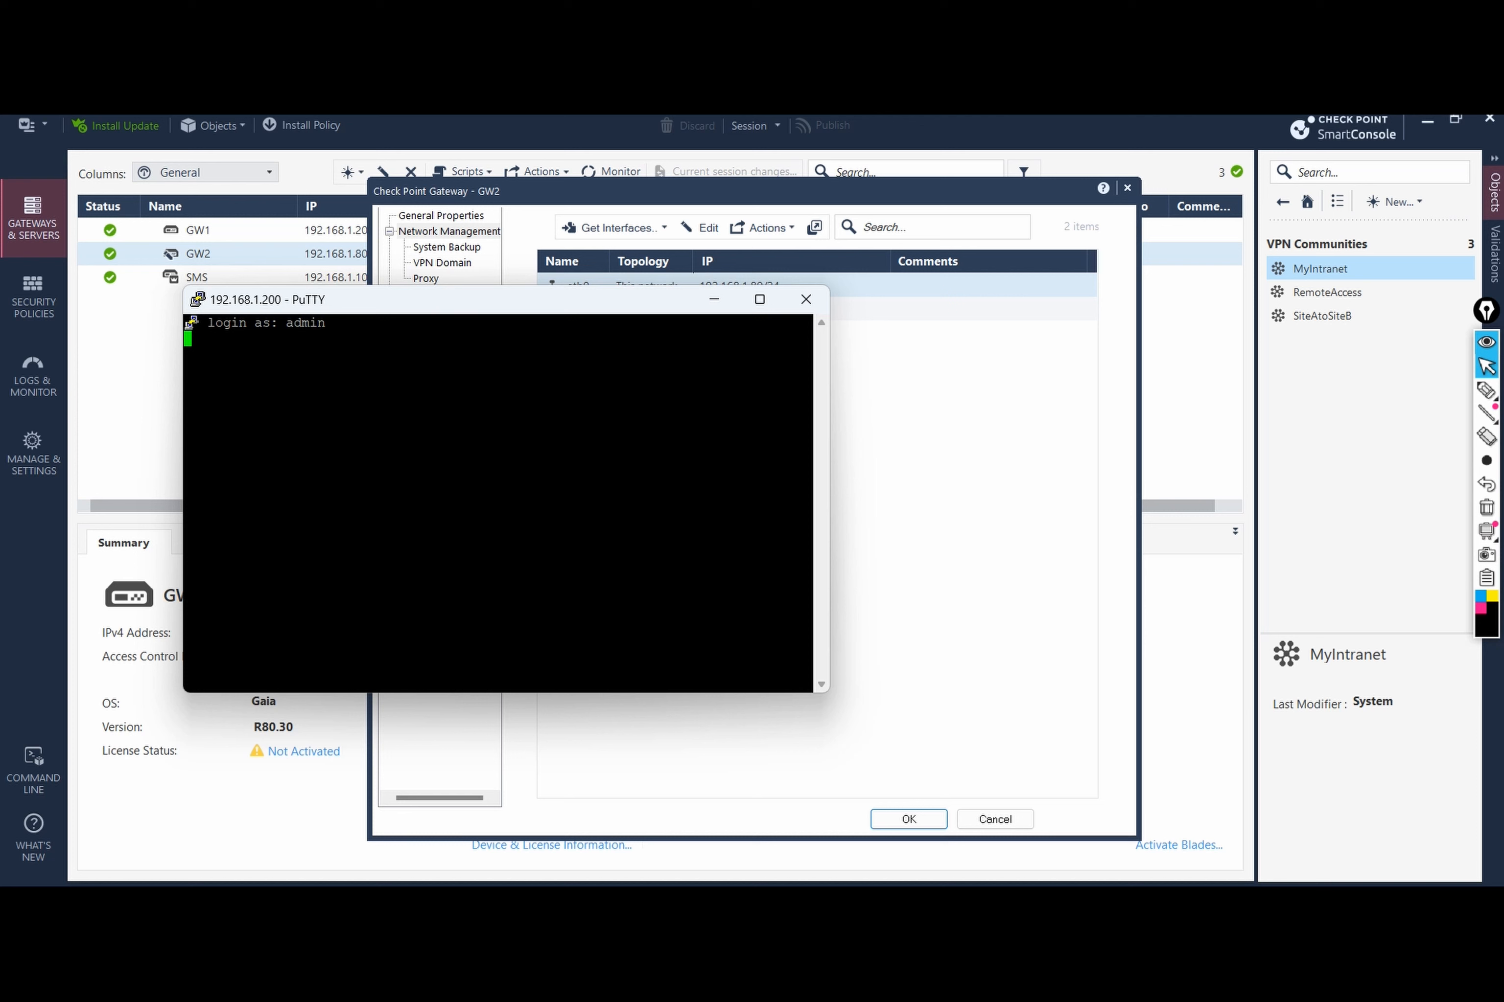
left_click_drag(829, 495, 1081, 495)
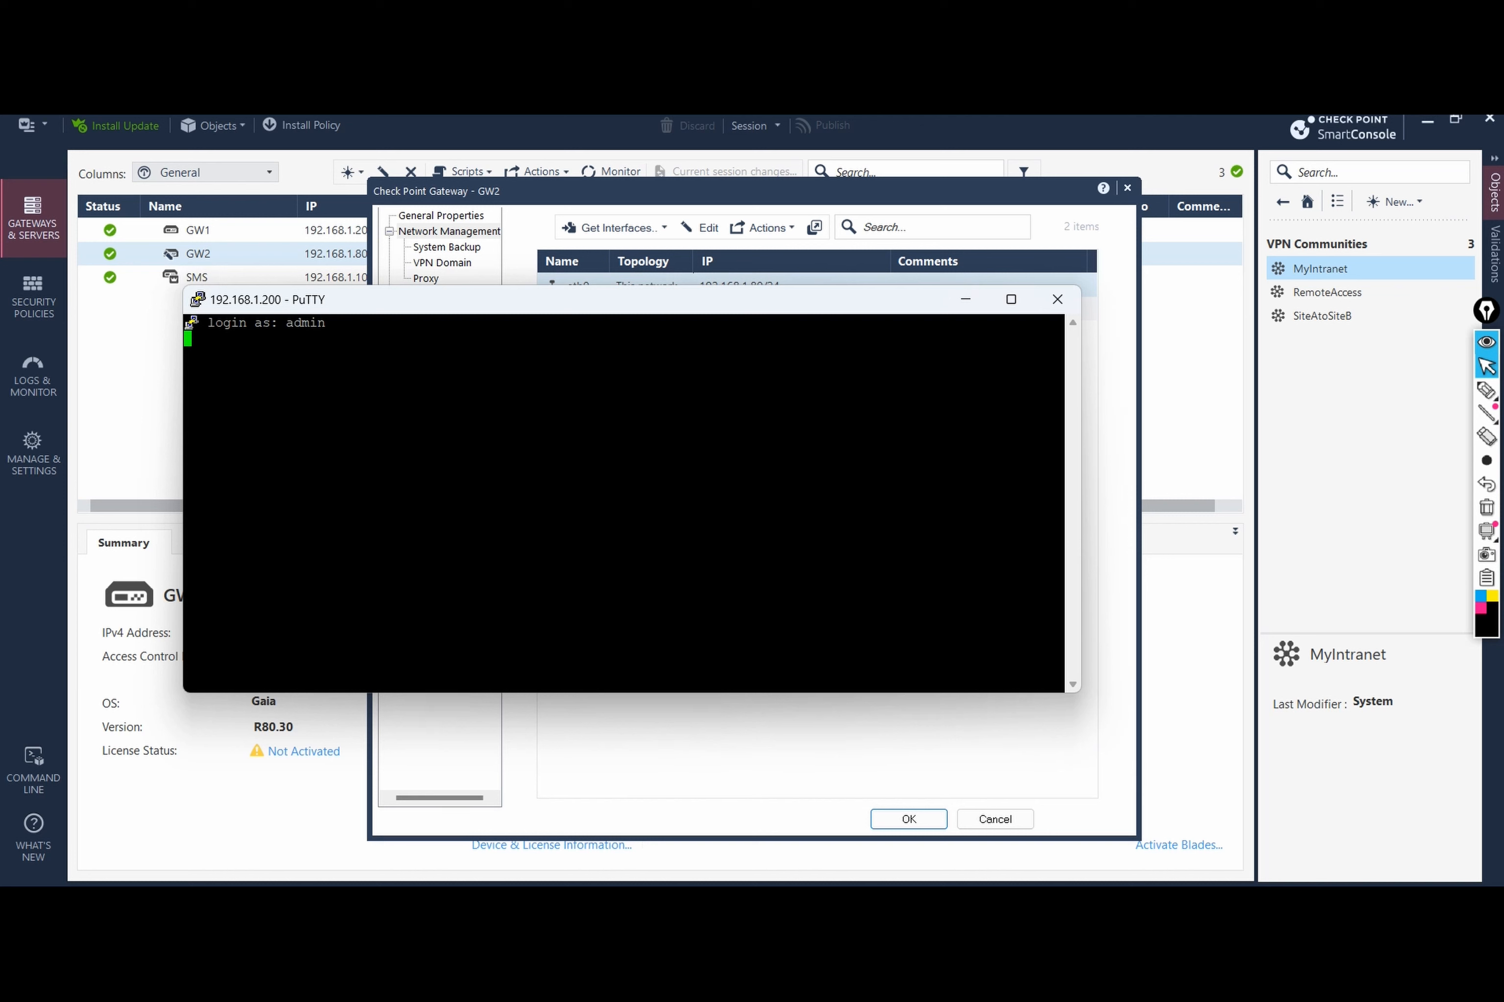
left_click_drag(1081, 693, 1112, 740)
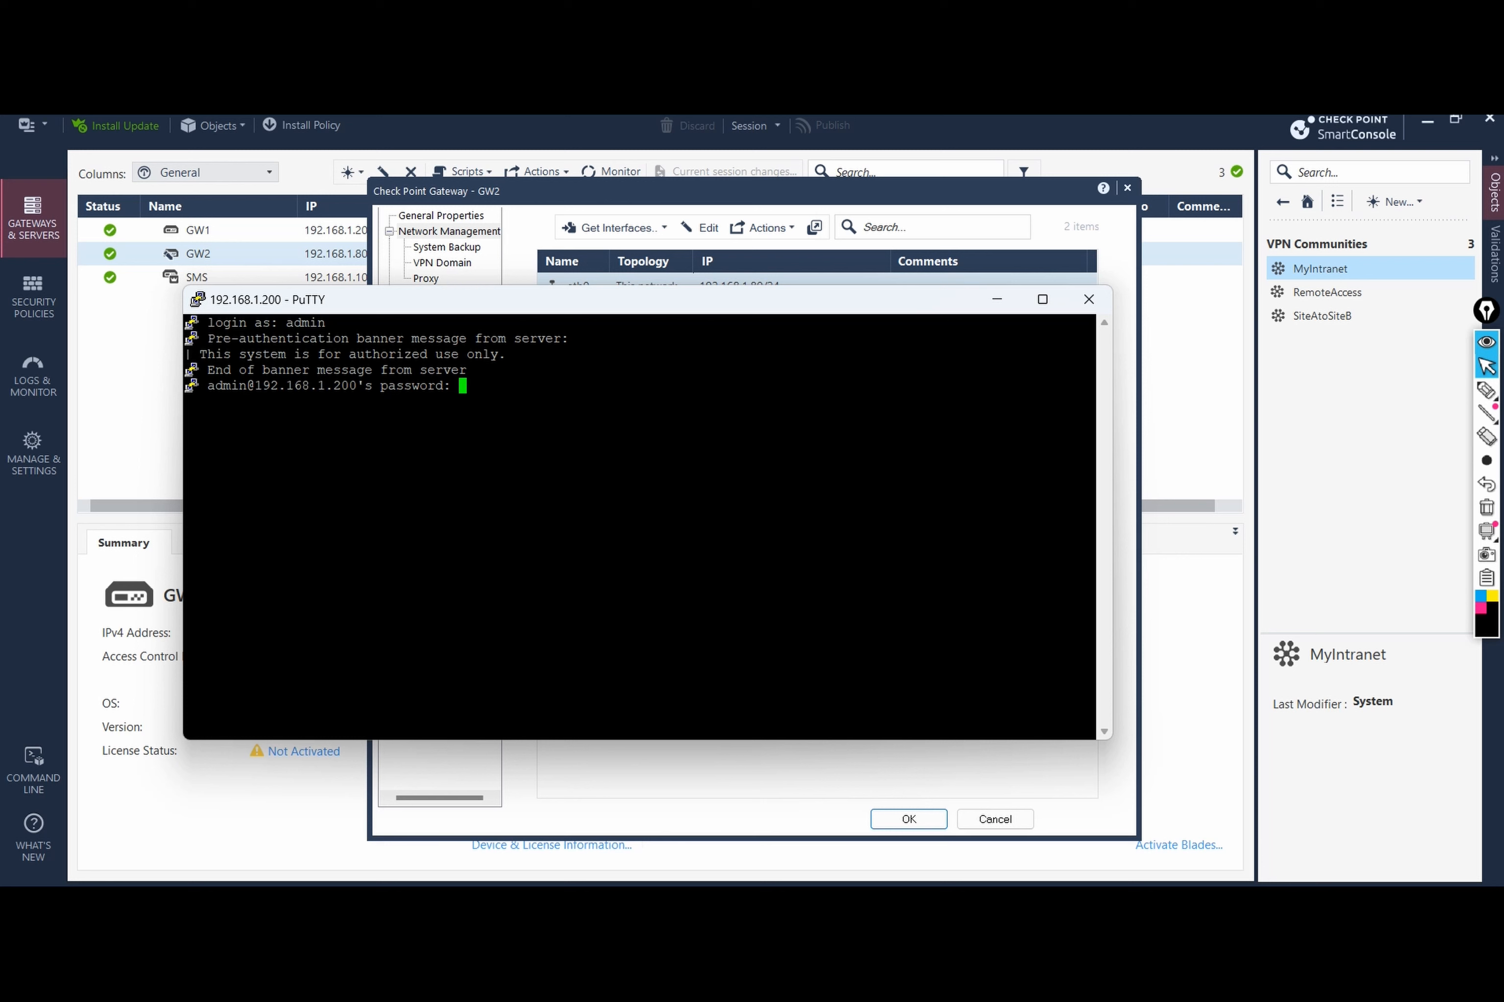
key("Return")
Step: Enter expert mode on GW1 and list its interfaces with fw getifs
type("expert")
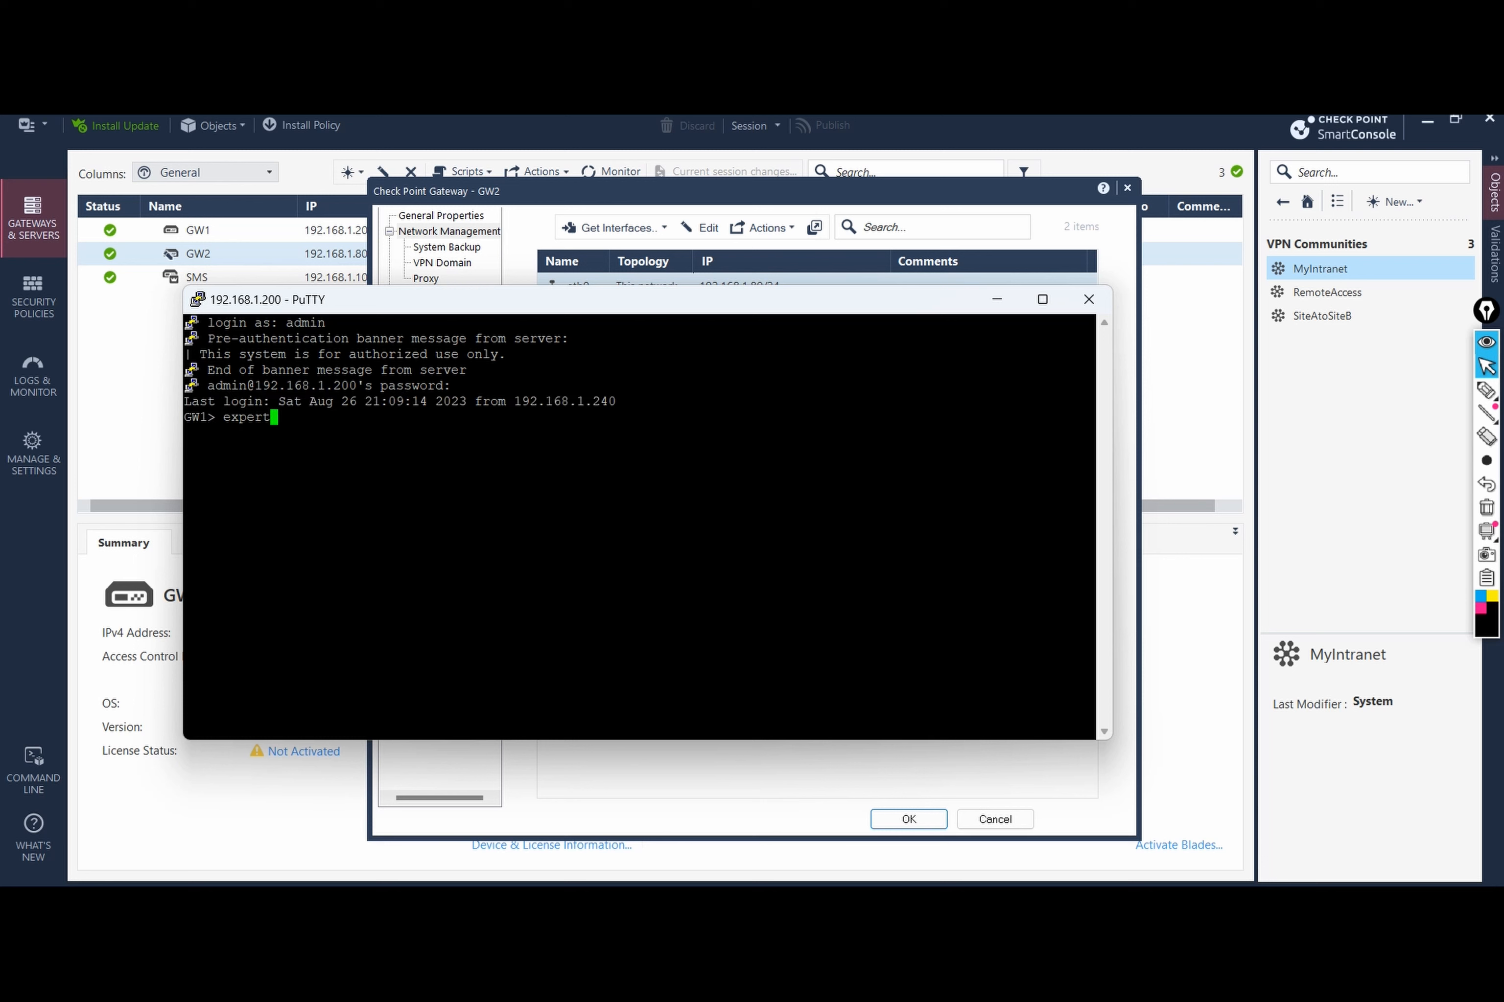
key("Return")
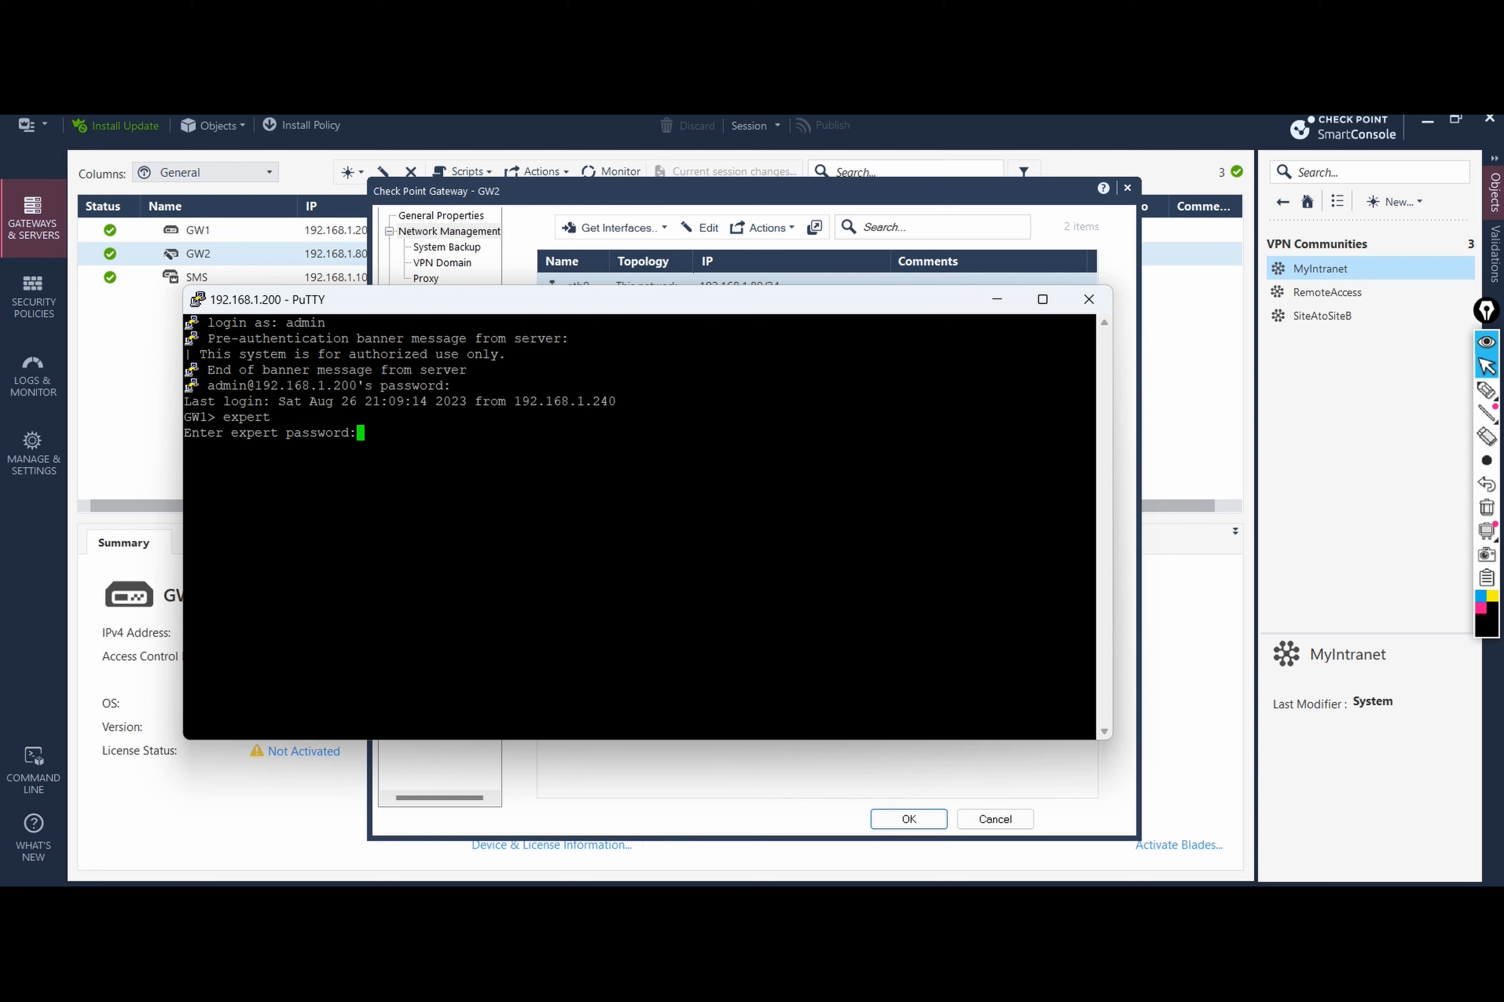
key("Return")
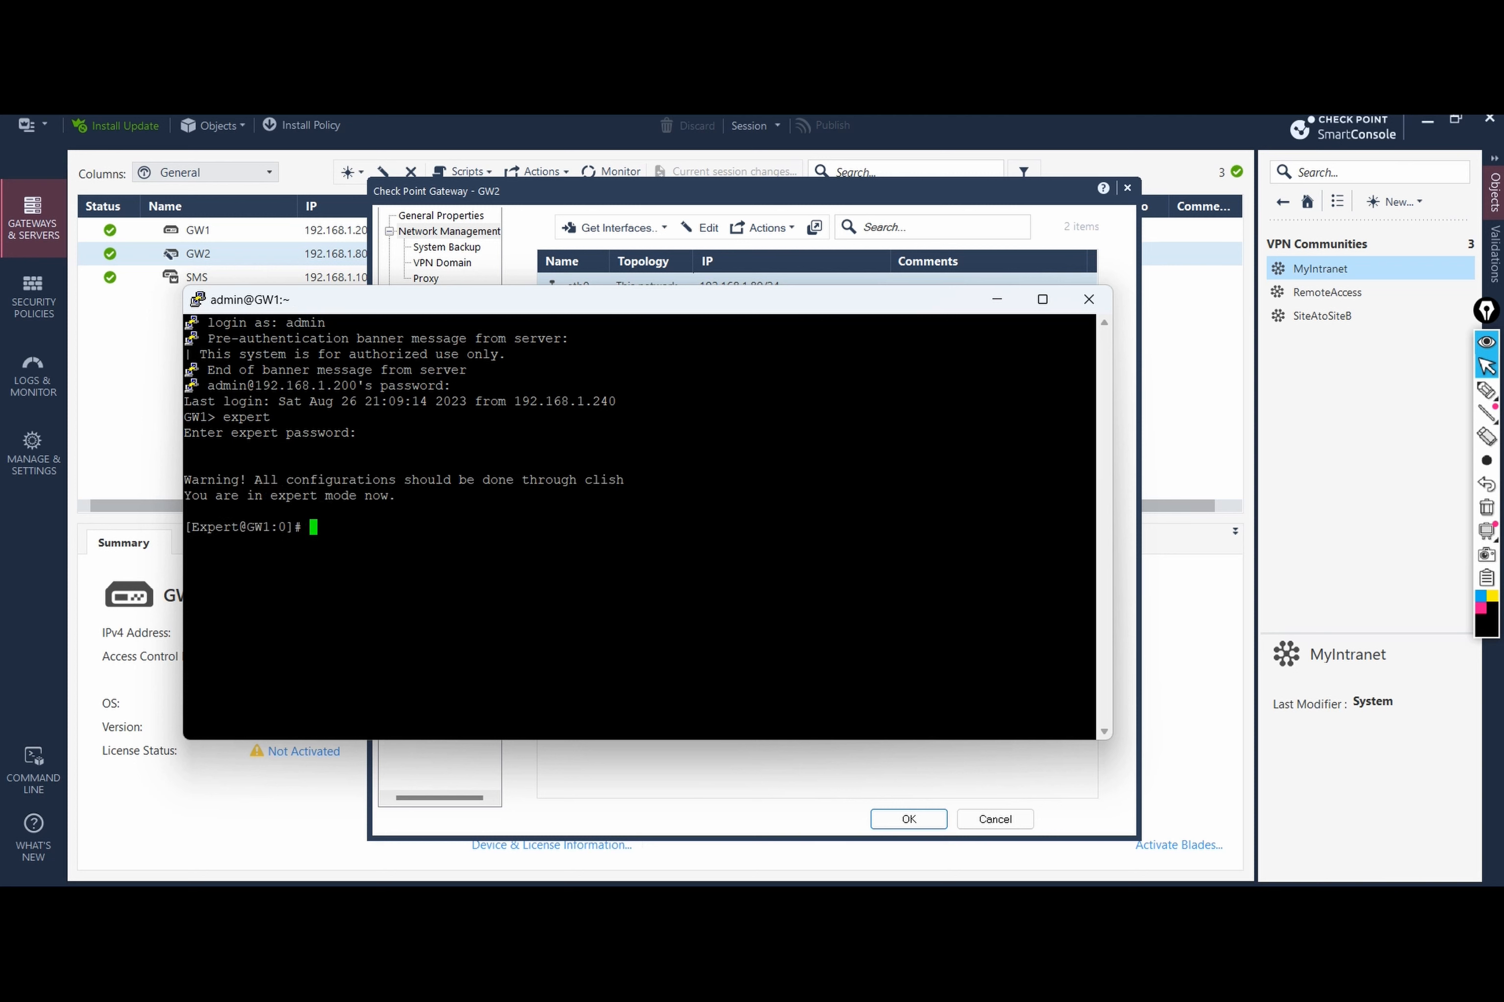
type("fw getifs")
key("Return")
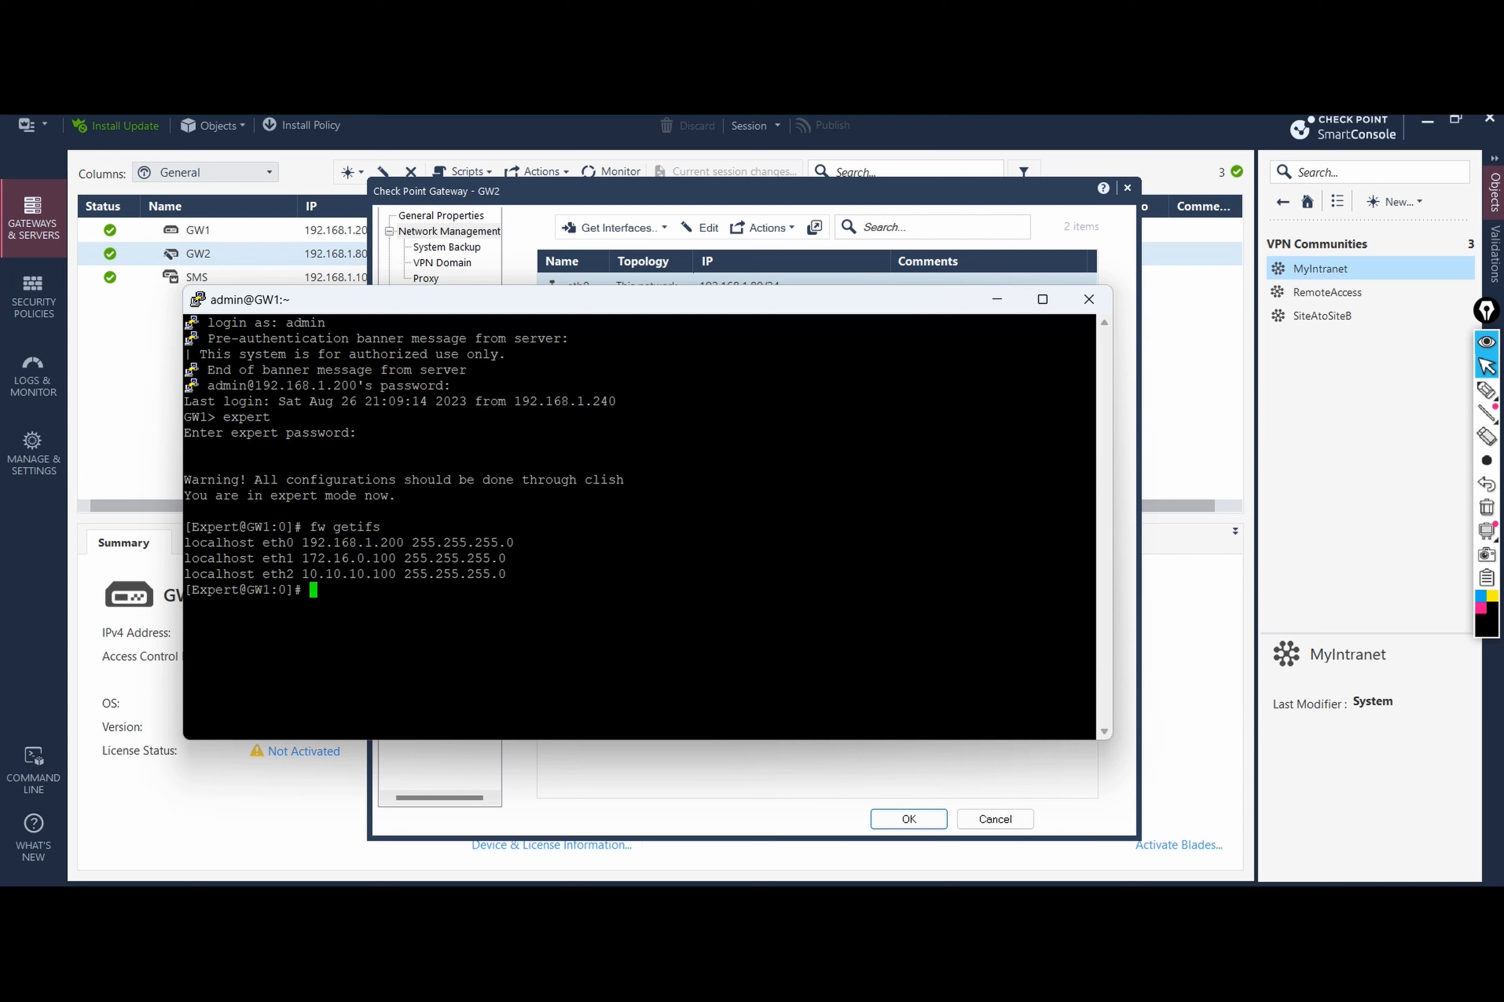
Step: Run vpn tu and list the IKE SAs (option 1) and IPsec SAs (option 2)
type("vpn tu")
key("Return")
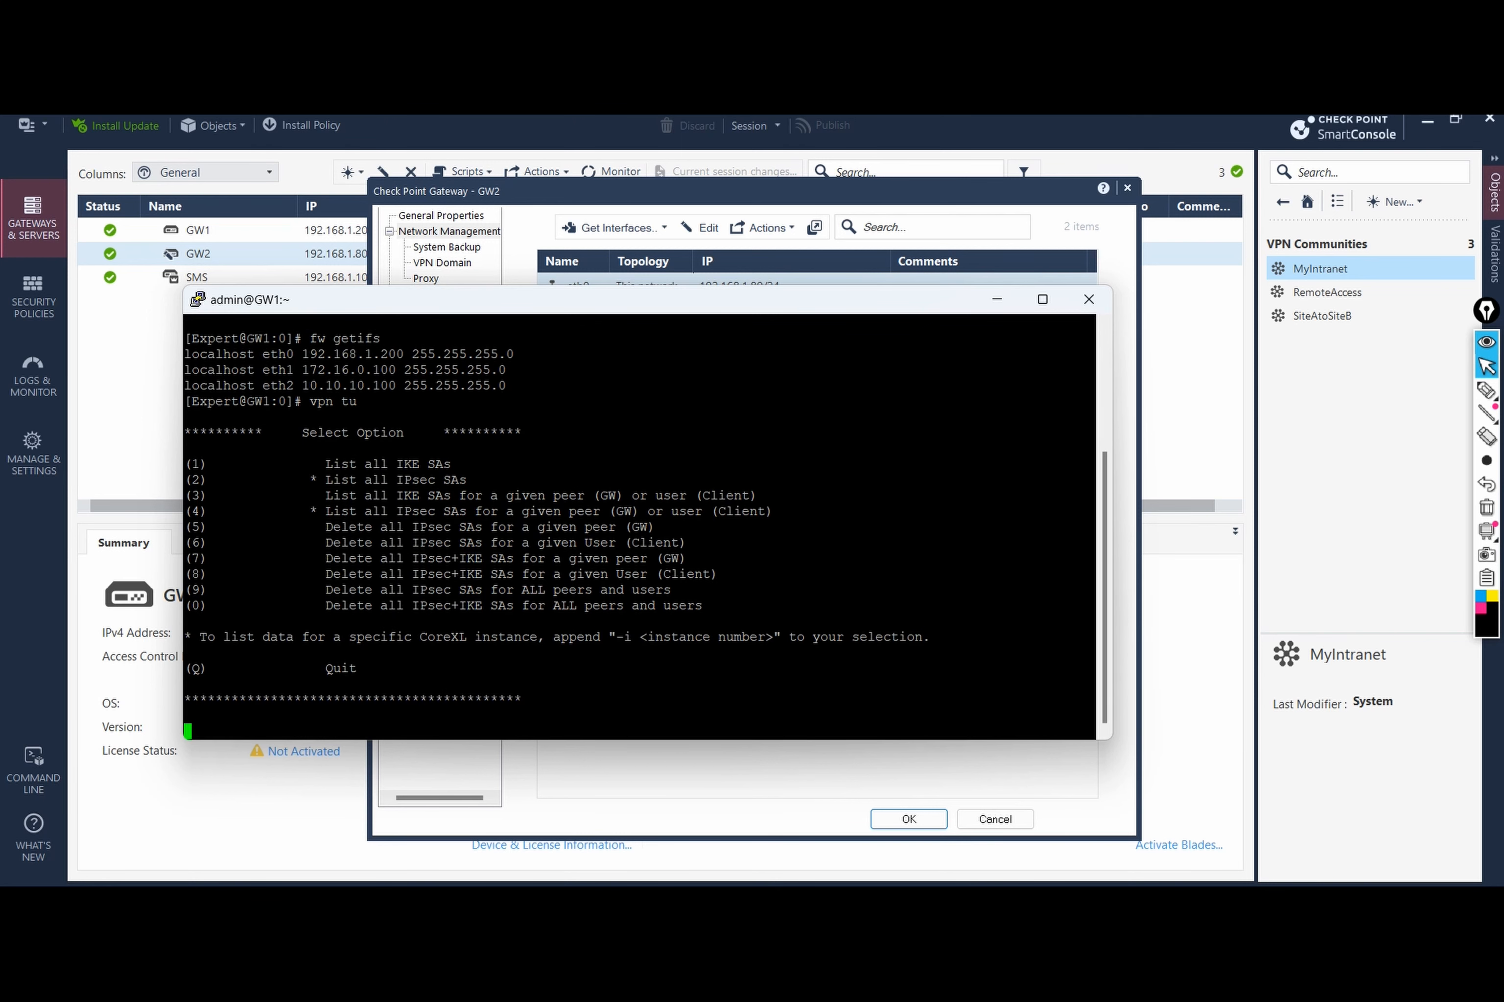
type("1")
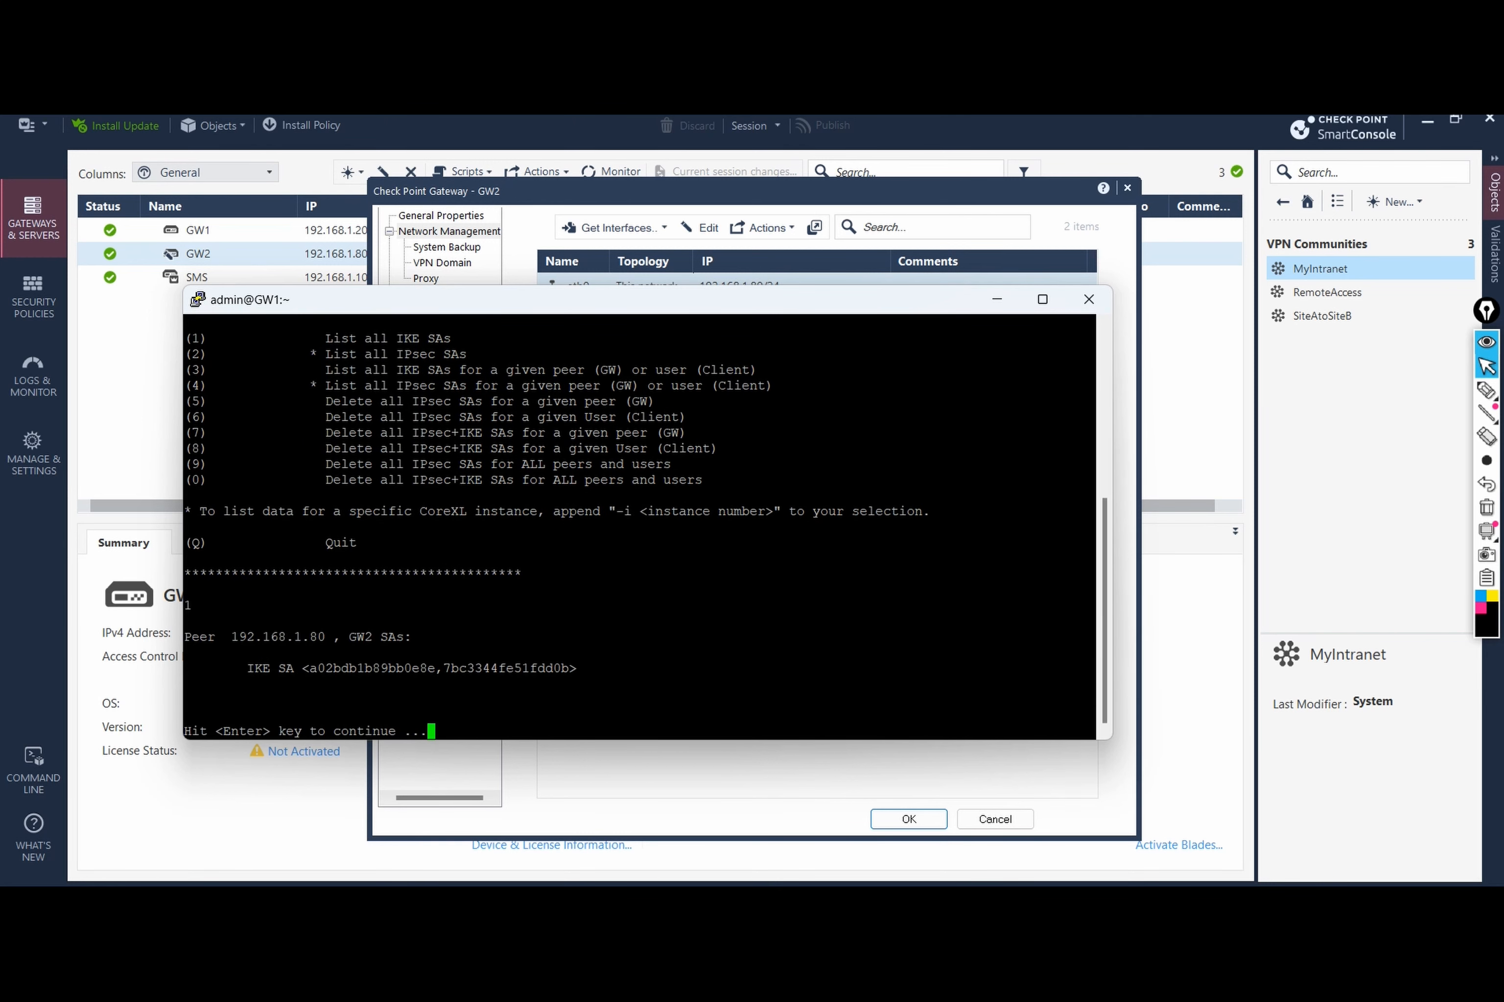
key("Return")
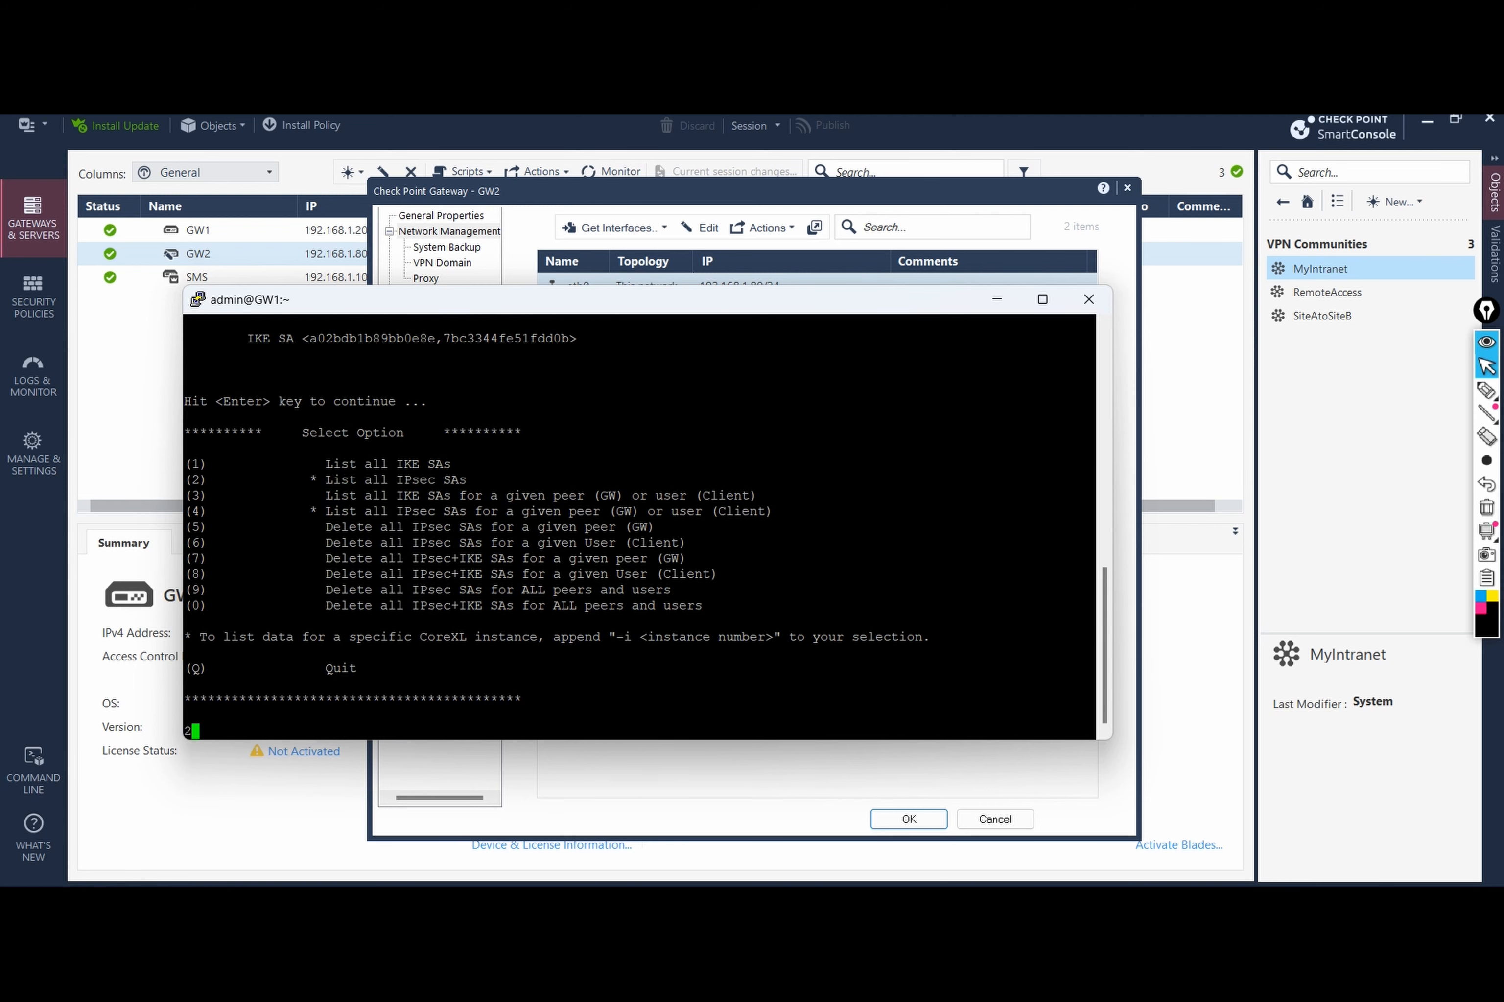
type("2")
key("Return")
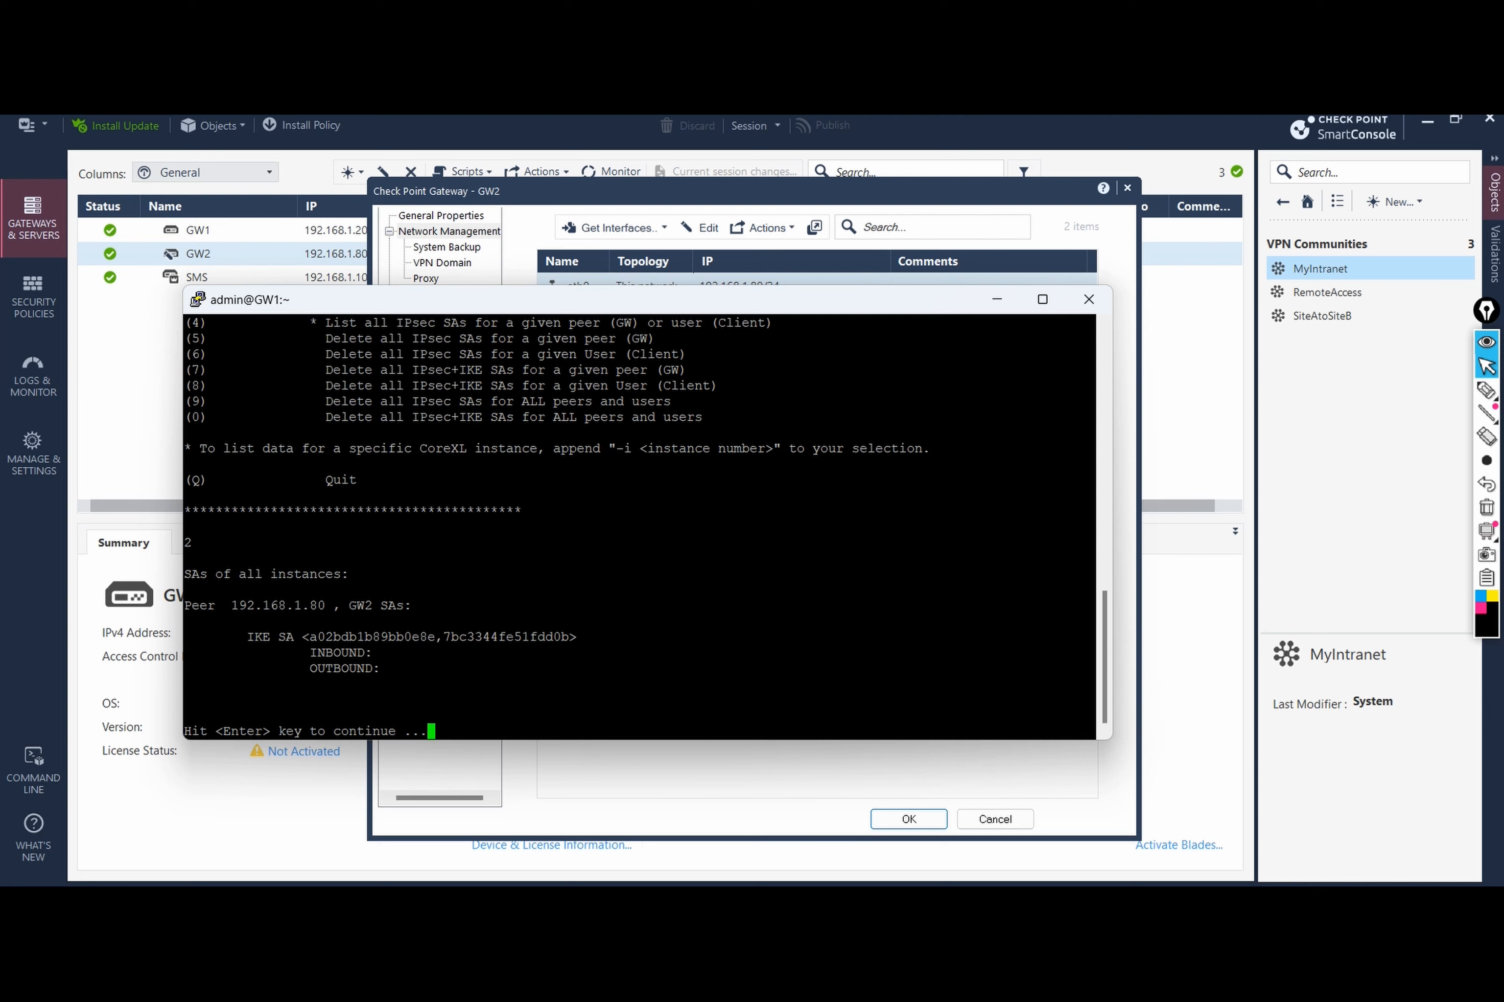
key("Return")
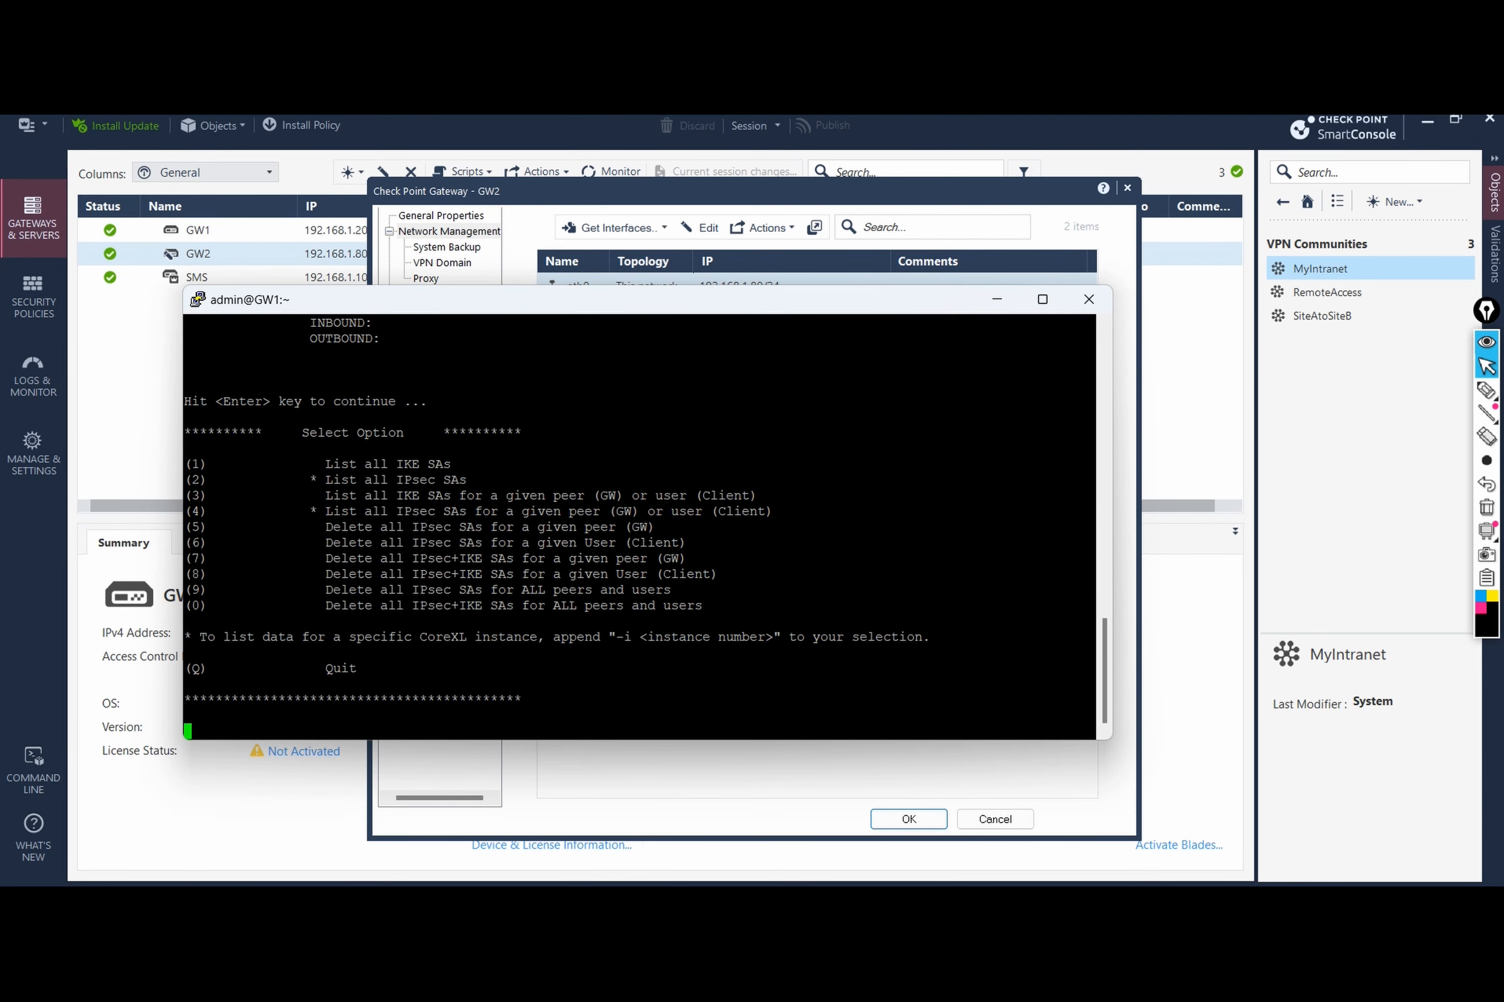
Step: Delete all IPsec and IKE SAs for peer 192.168.1.80 using vpn tu option 7
type("7")
key("Return")
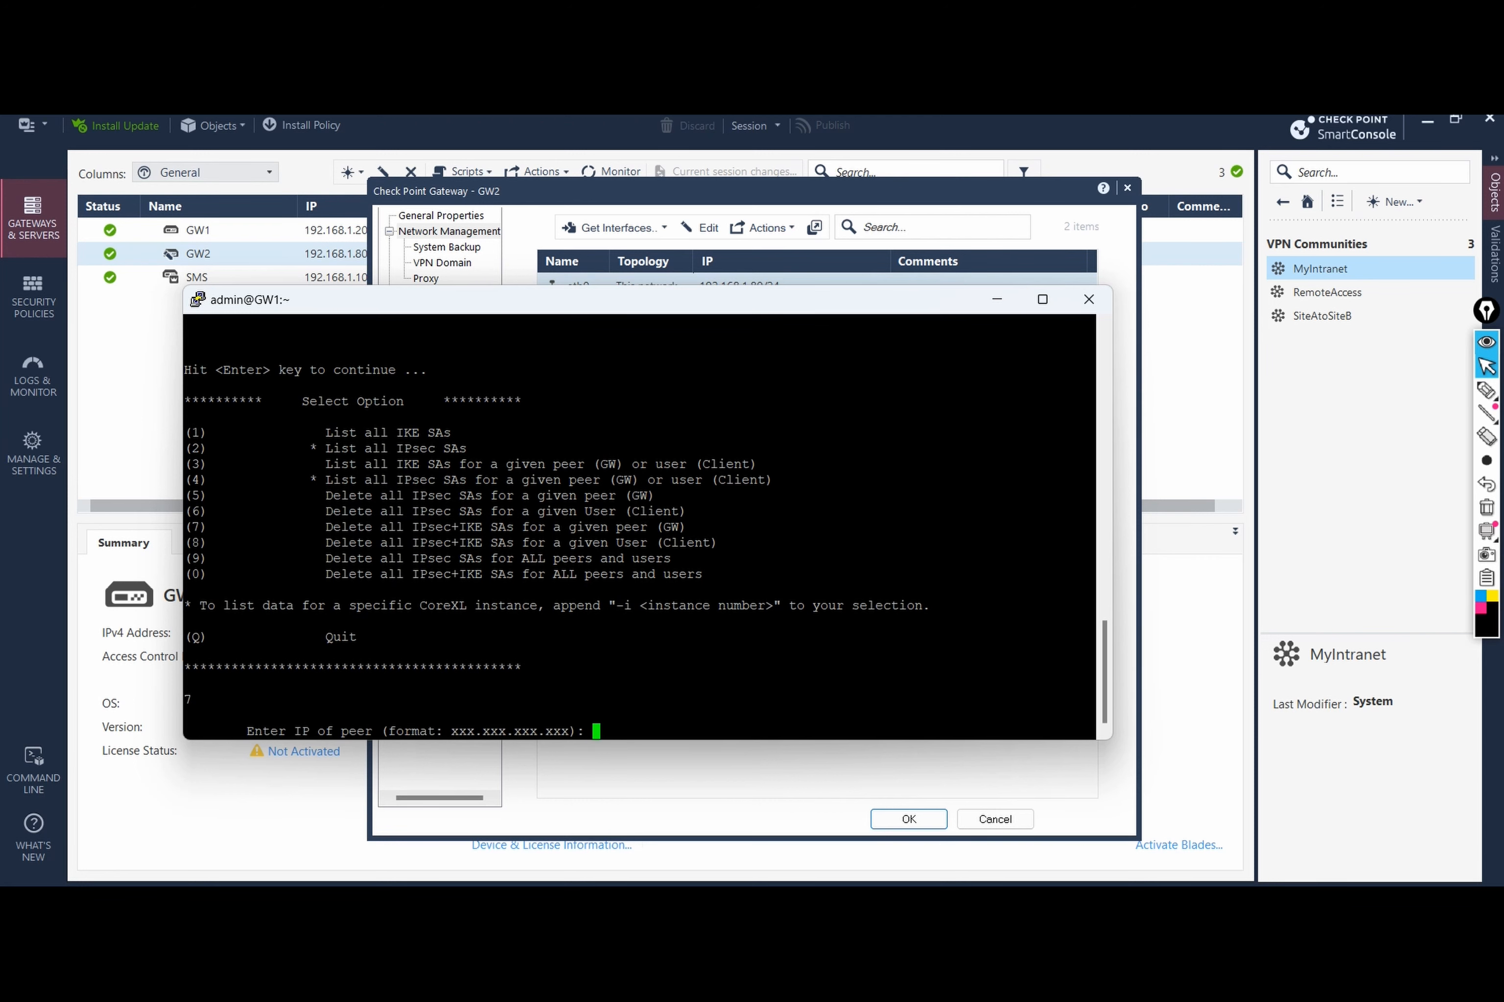
type("192.168.1.80")
key("Return")
Step: List the IKE and IPsec SAs again to confirm none remain
type("1")
key("Return")
key("Return")
key("Return")
type("2")
key("Return")
key("Return")
type("2")
key("Return")
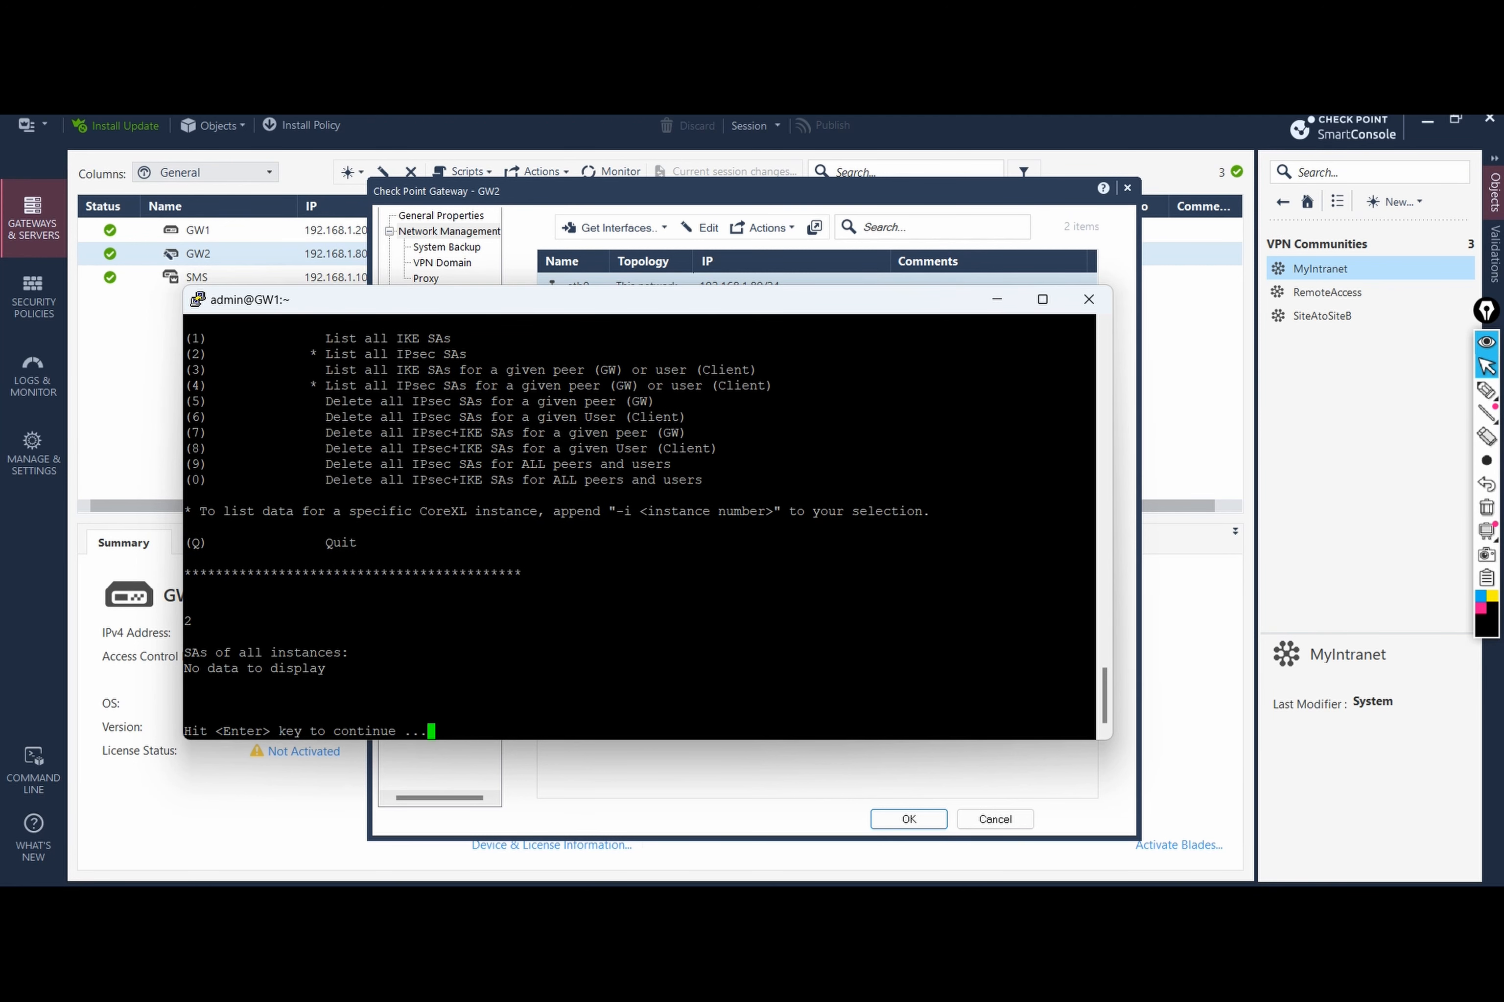
key("Return")
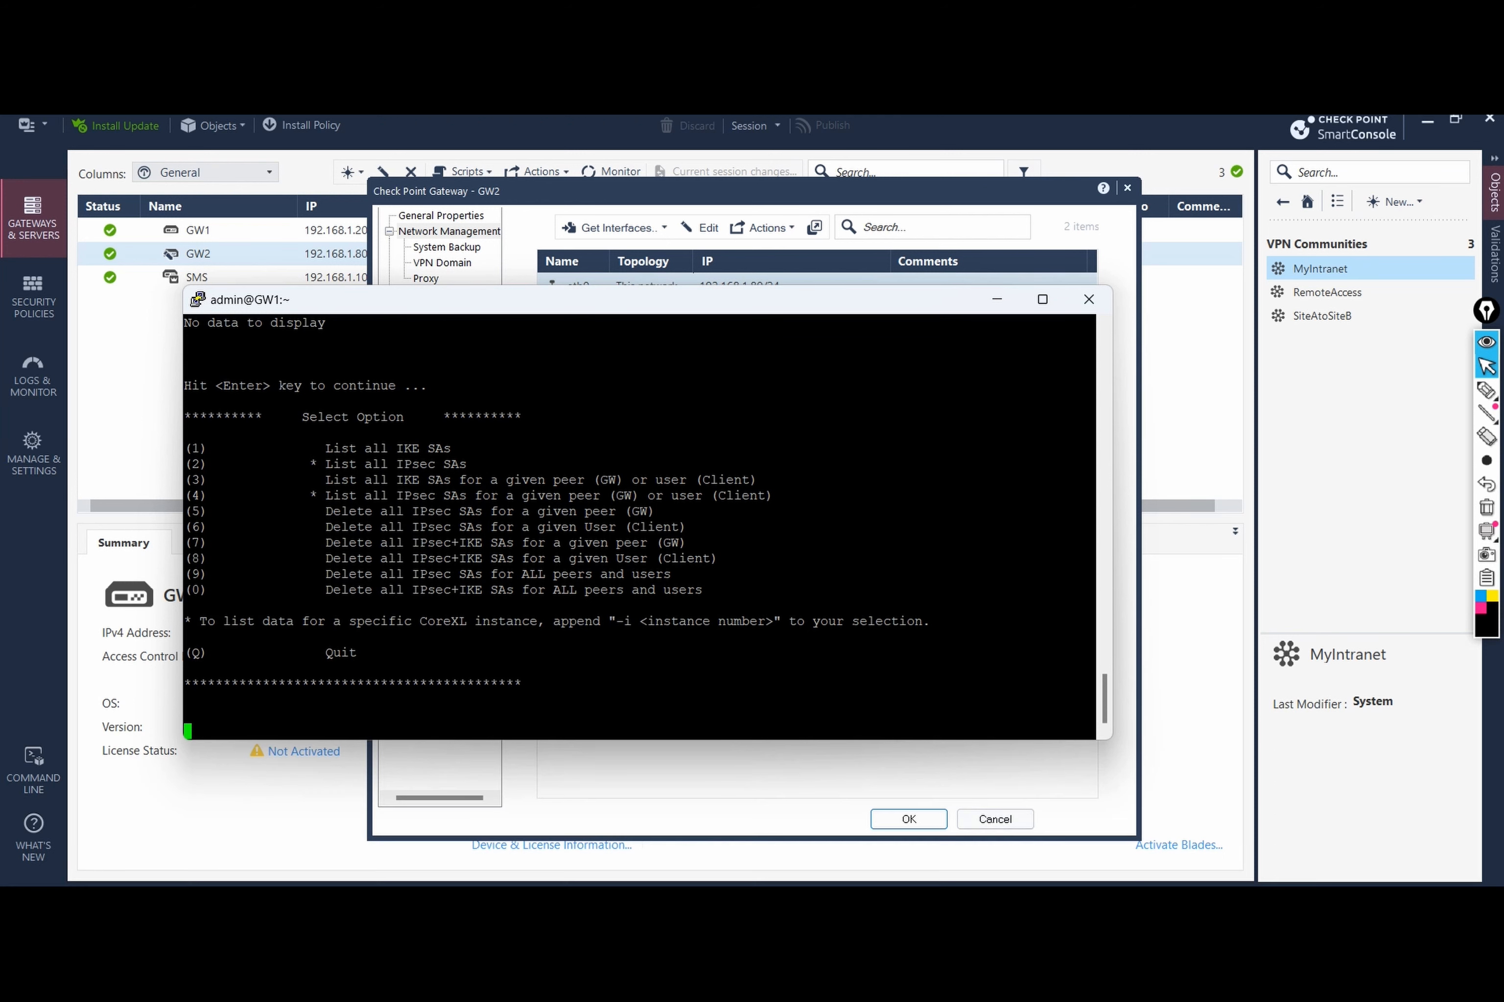
Step: Return to the Client Machine's command prompt and start typing ping
left_click(1035, 905)
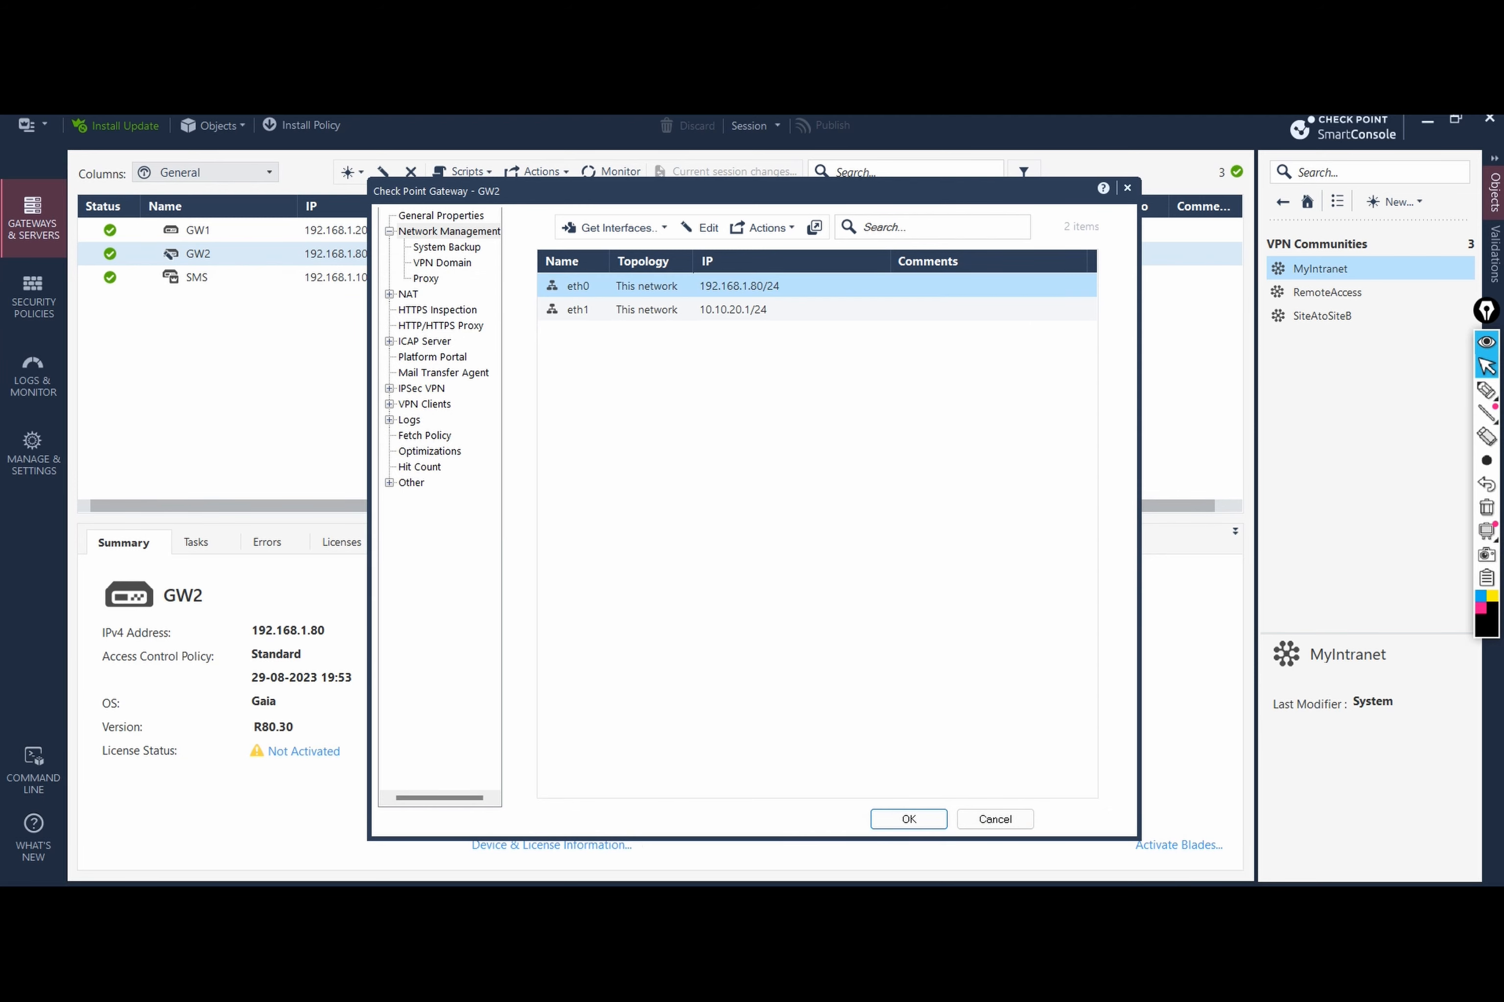
left_click(971, 905)
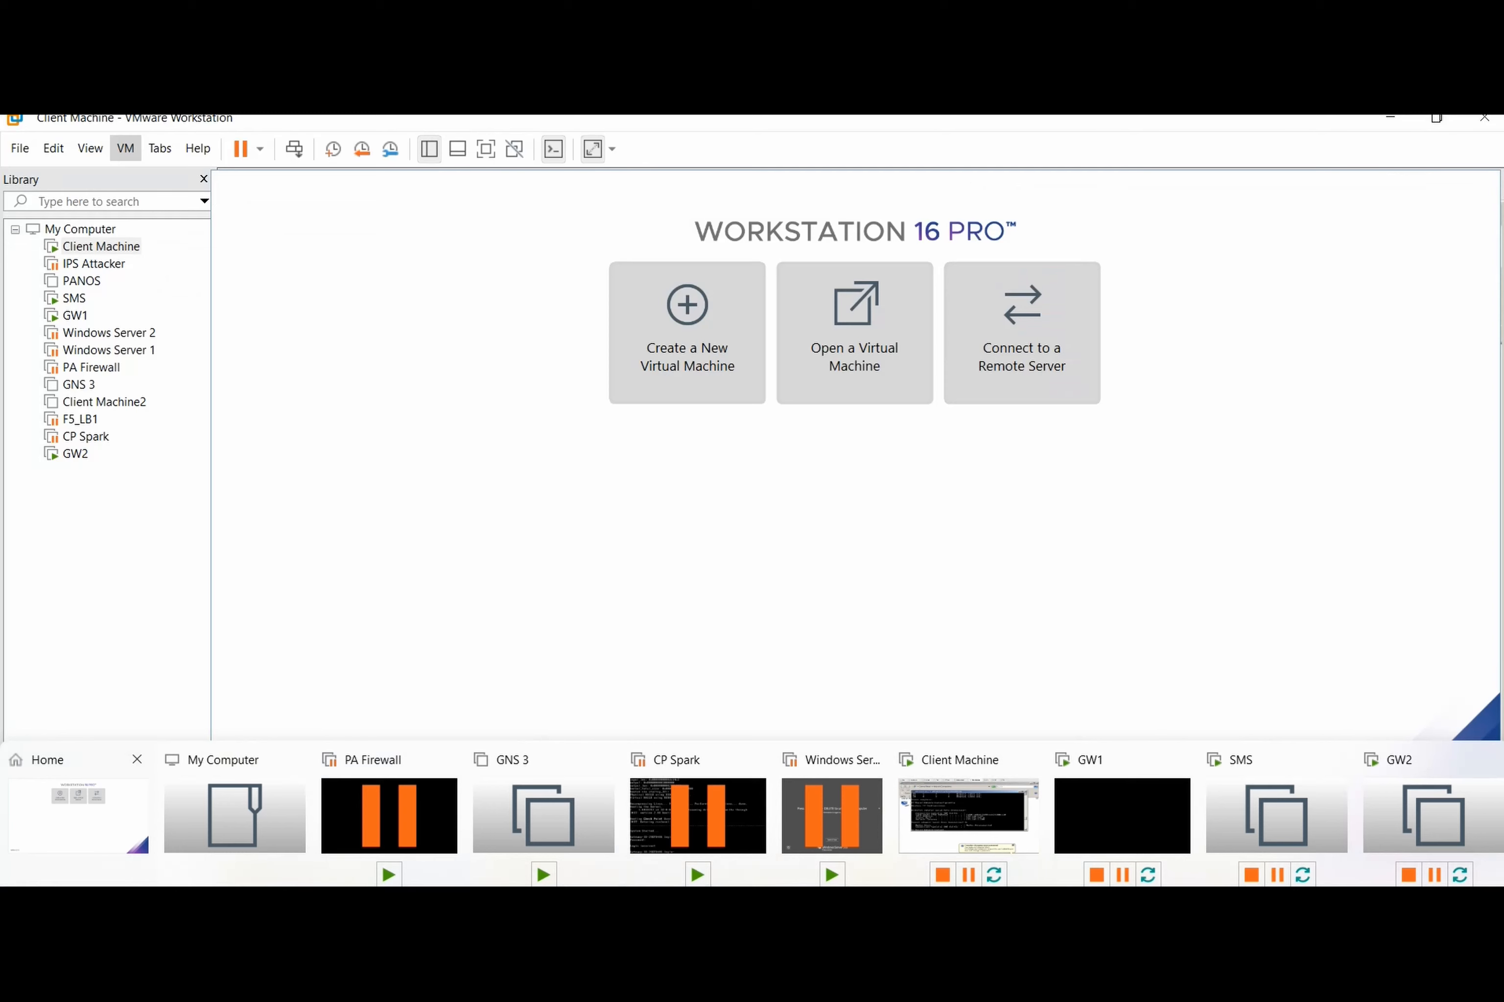
left_click(78, 815)
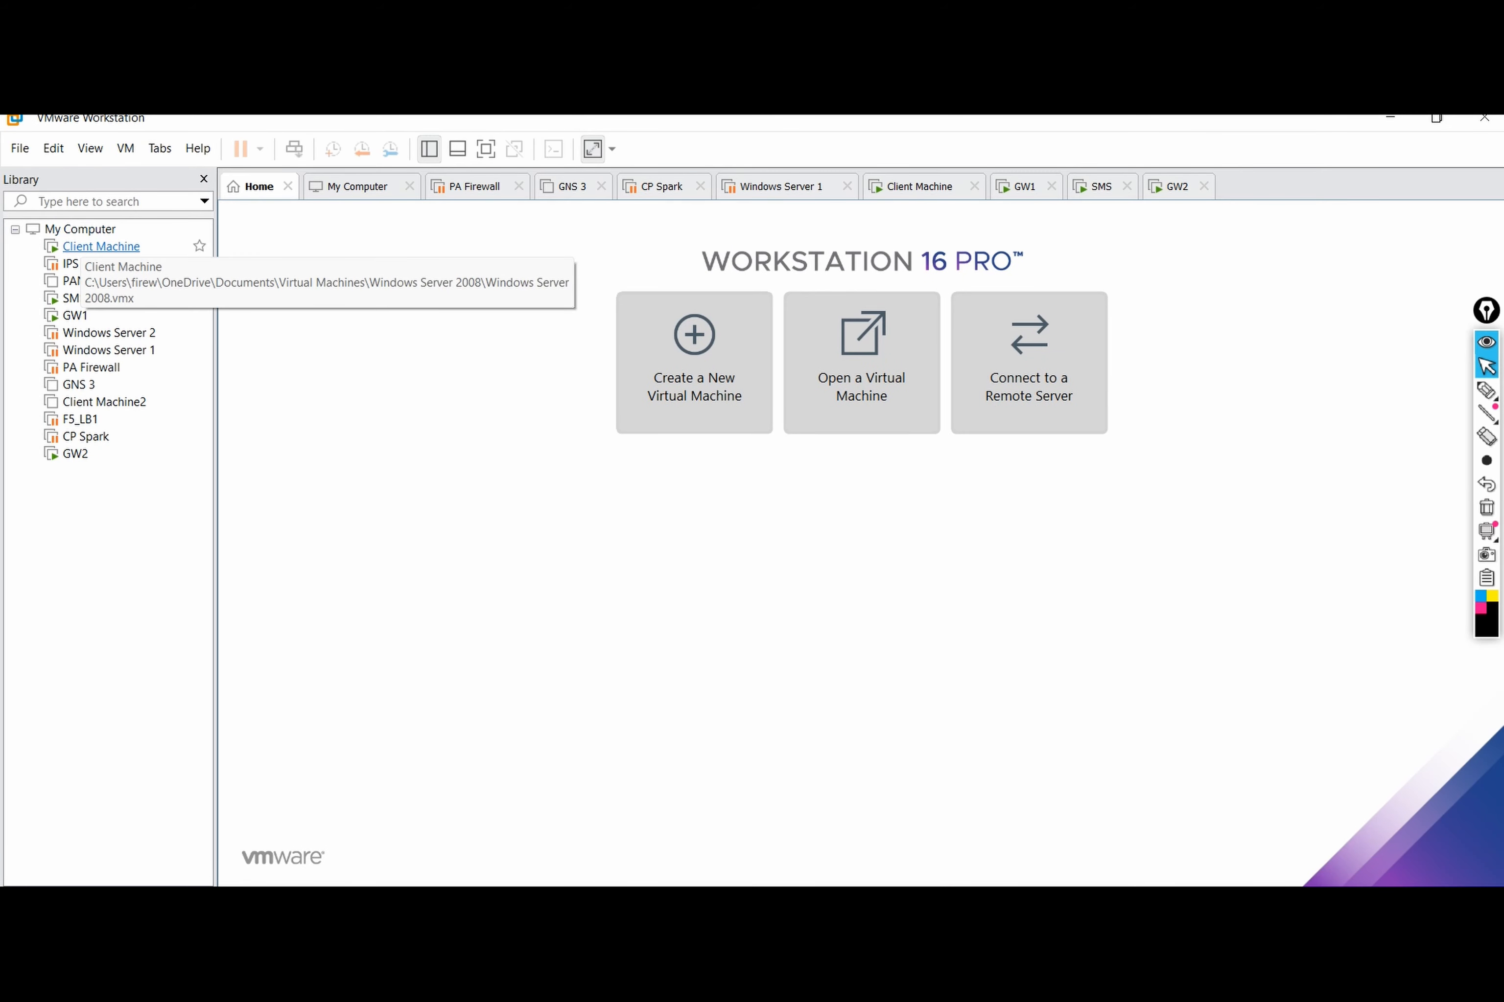
left_click(101, 246)
left_click(766, 546)
type("ping")
Step: Check GW2's interfaces in SmartConsole, then bring the Client Machine console back
mouse_move(1037, 906)
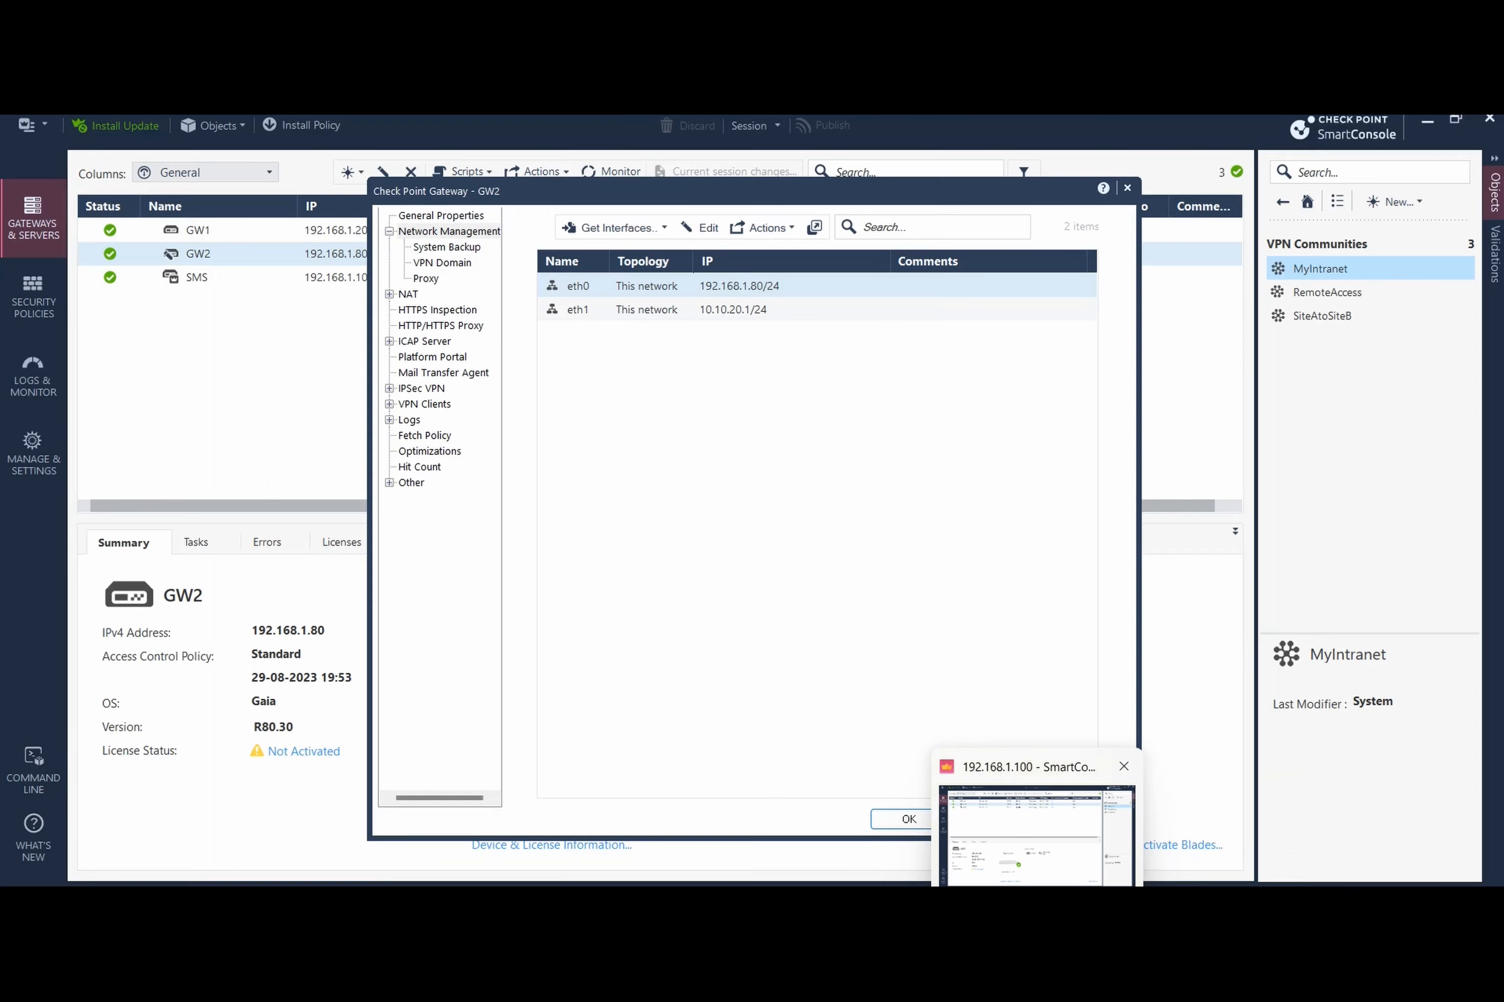
left_click(1037, 841)
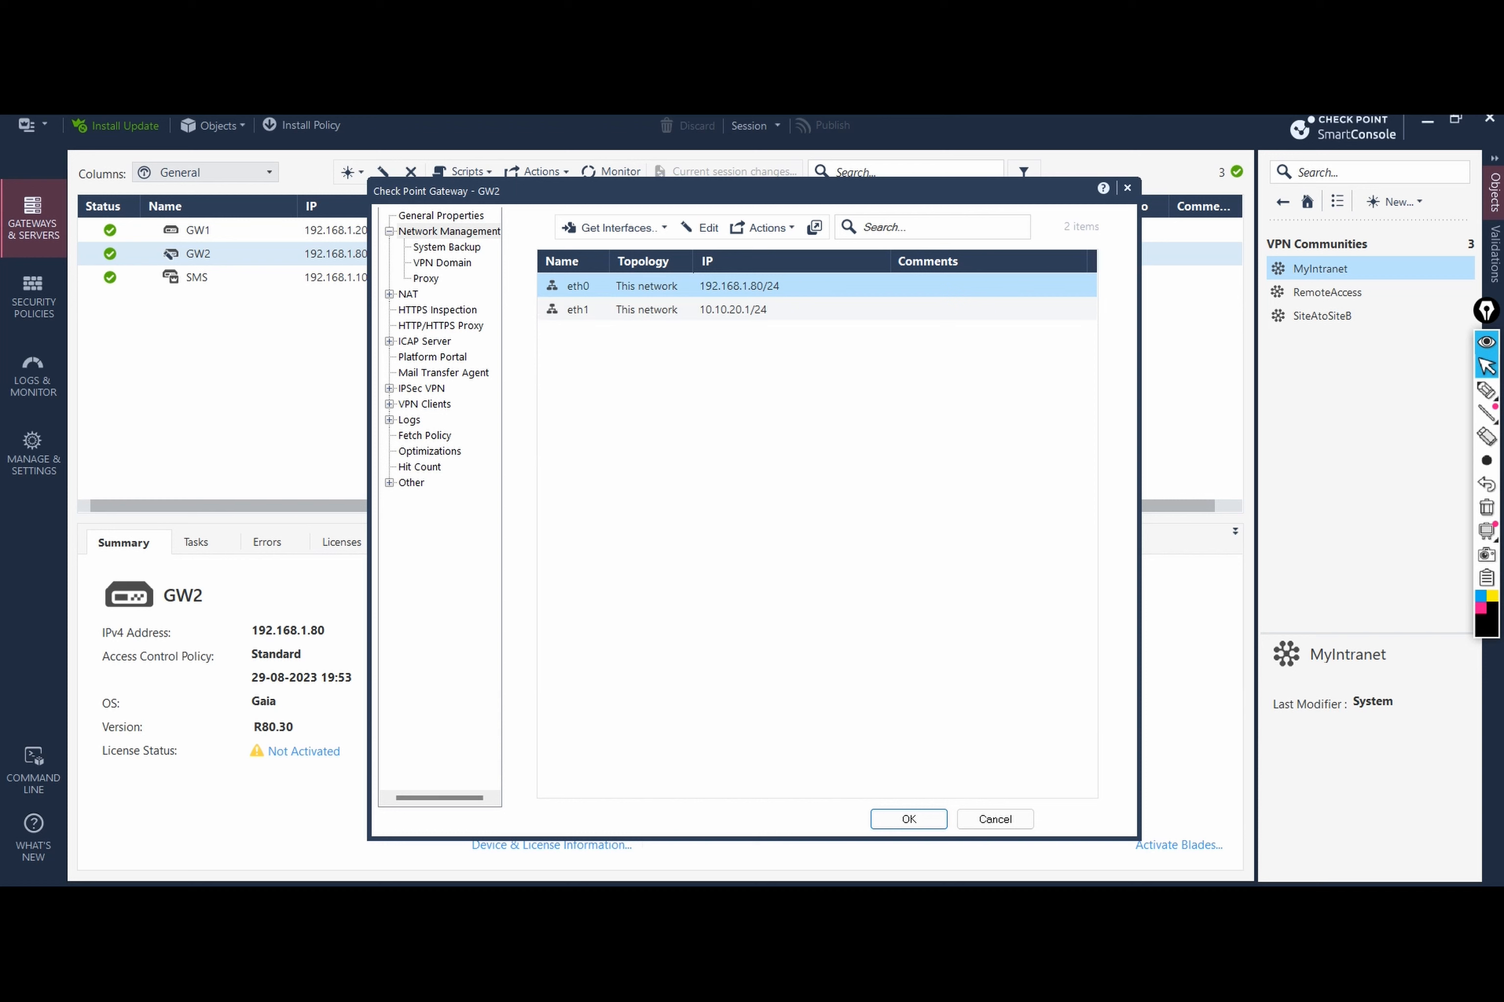
left_click(996, 895)
left_click(997, 895)
left_click(996, 896)
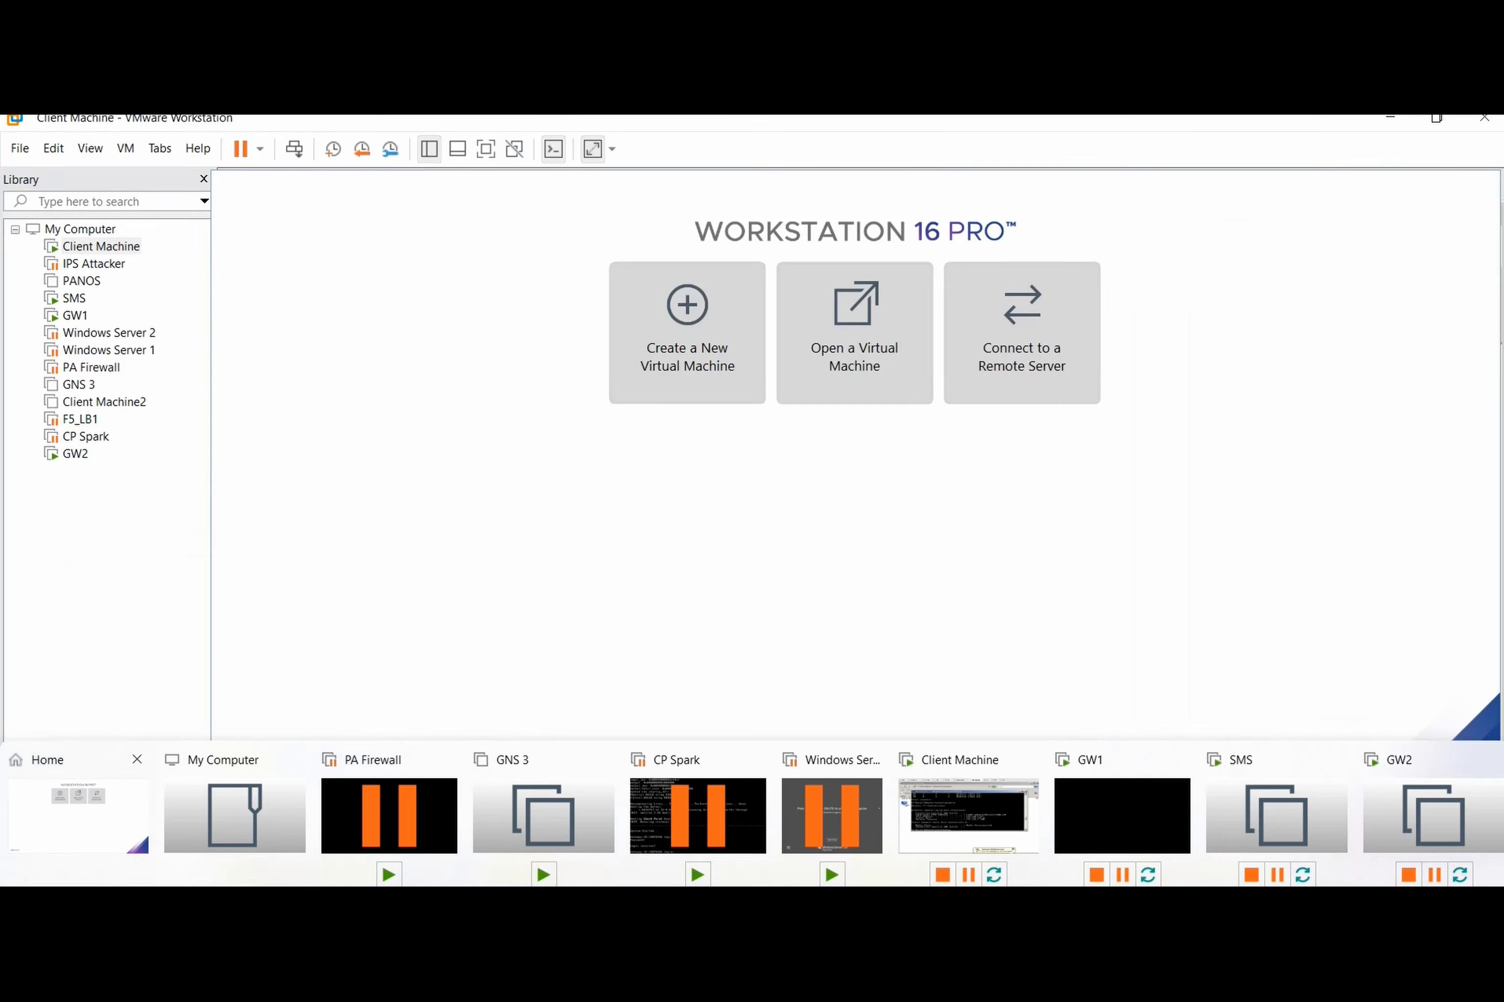
left_click(78, 815)
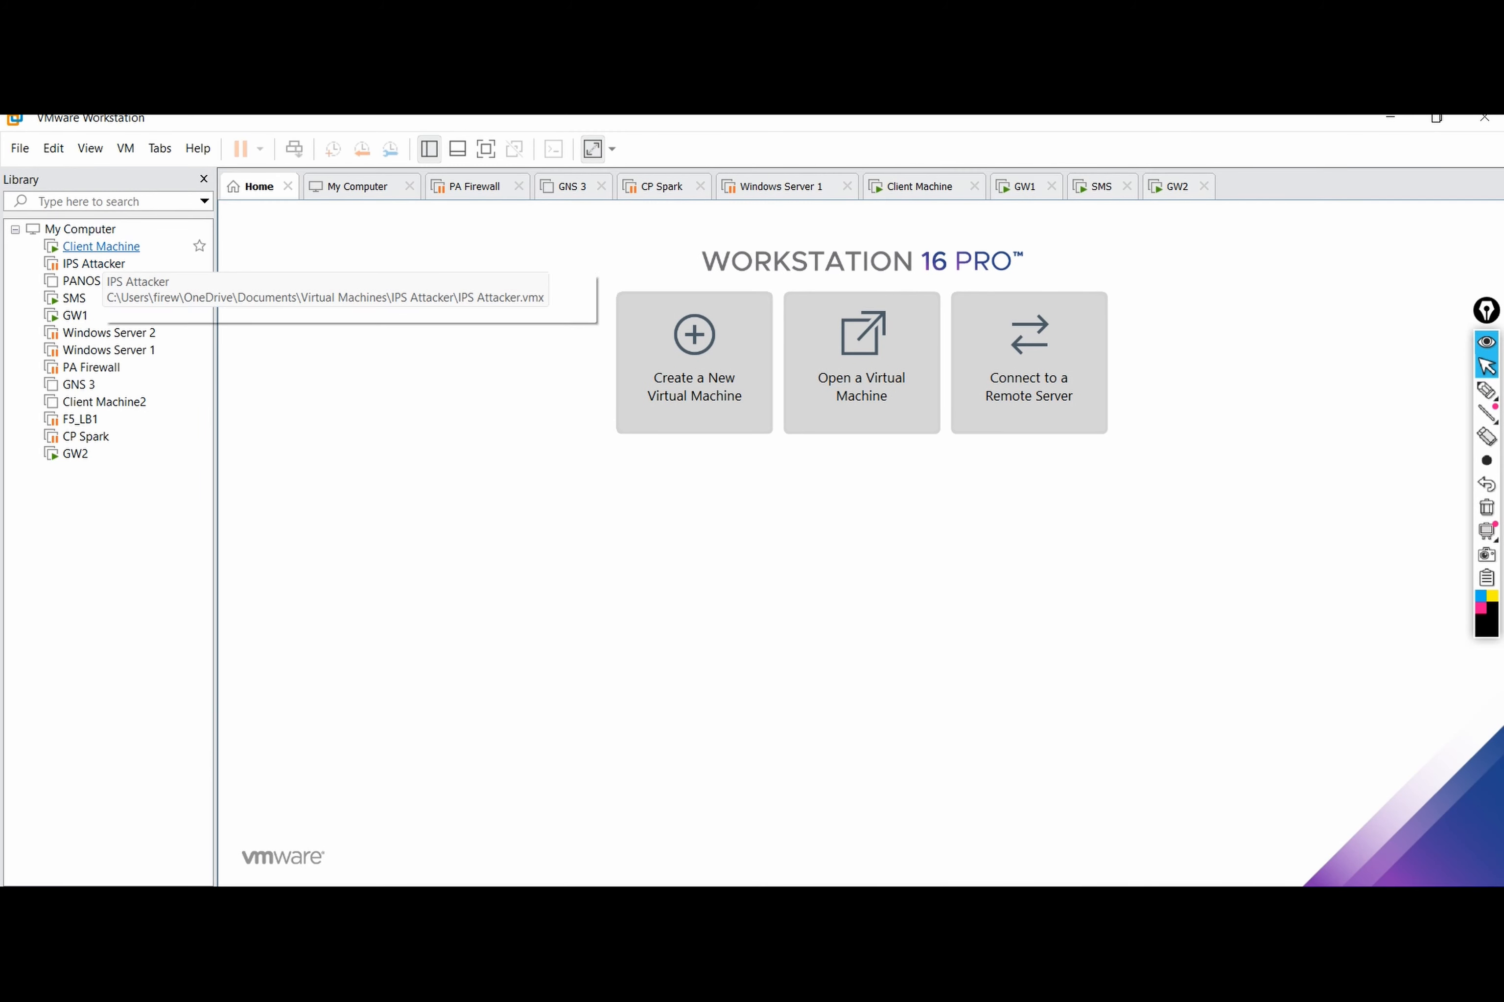
left_click(101, 246)
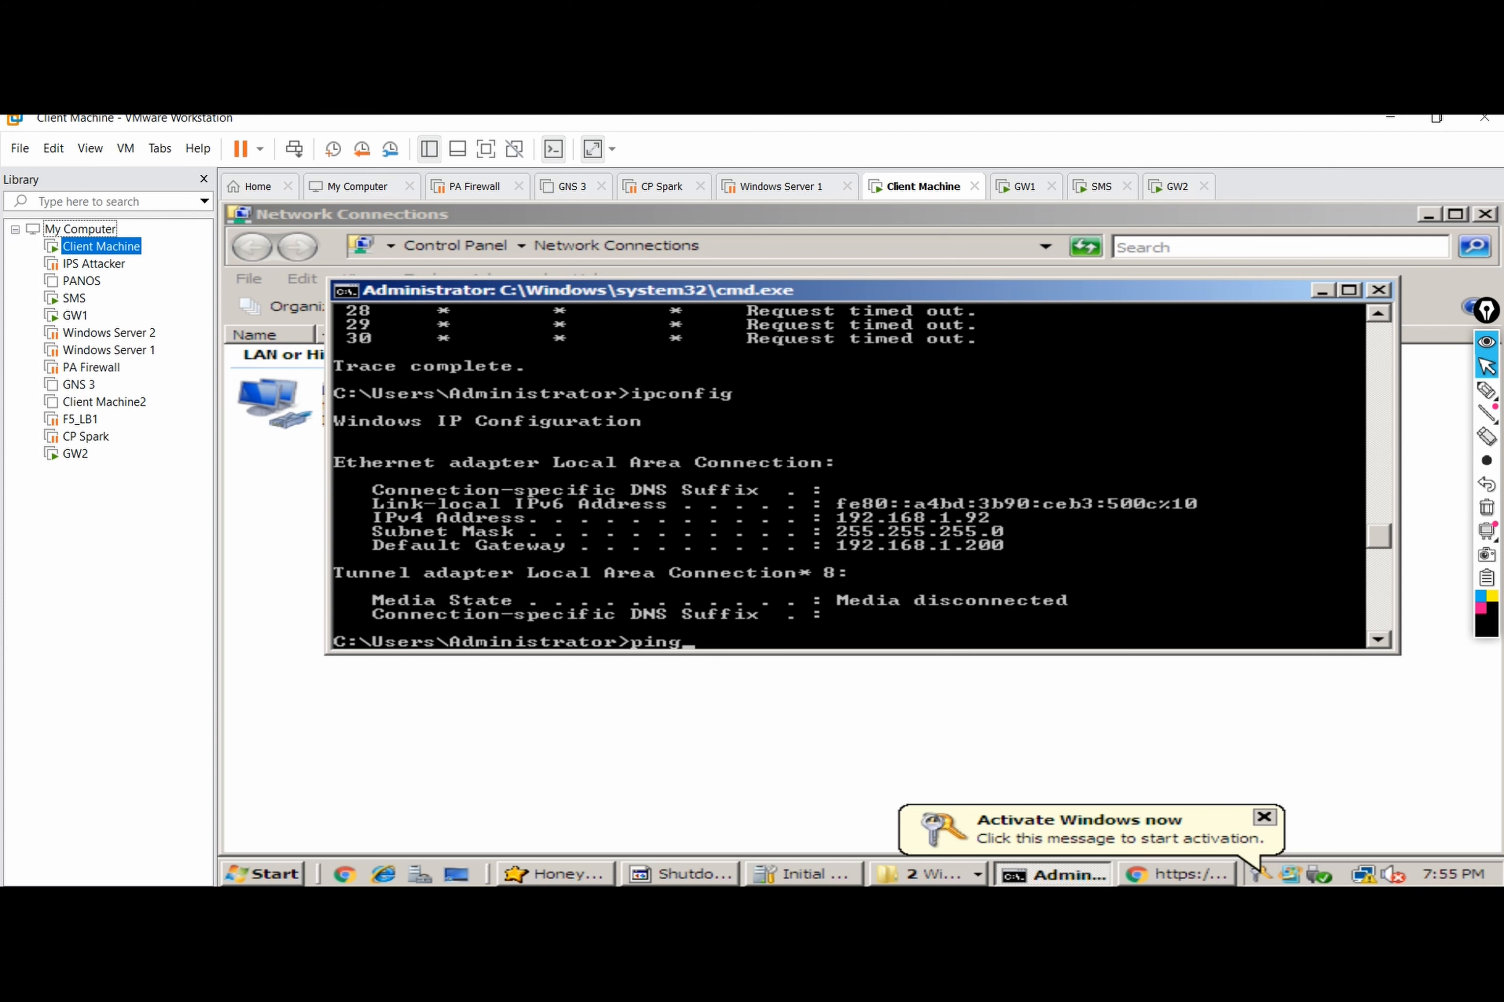
Step: Continue typing the ping address on the client, then recheck GW2's addresses in SmartConsole
left_click(80, 229)
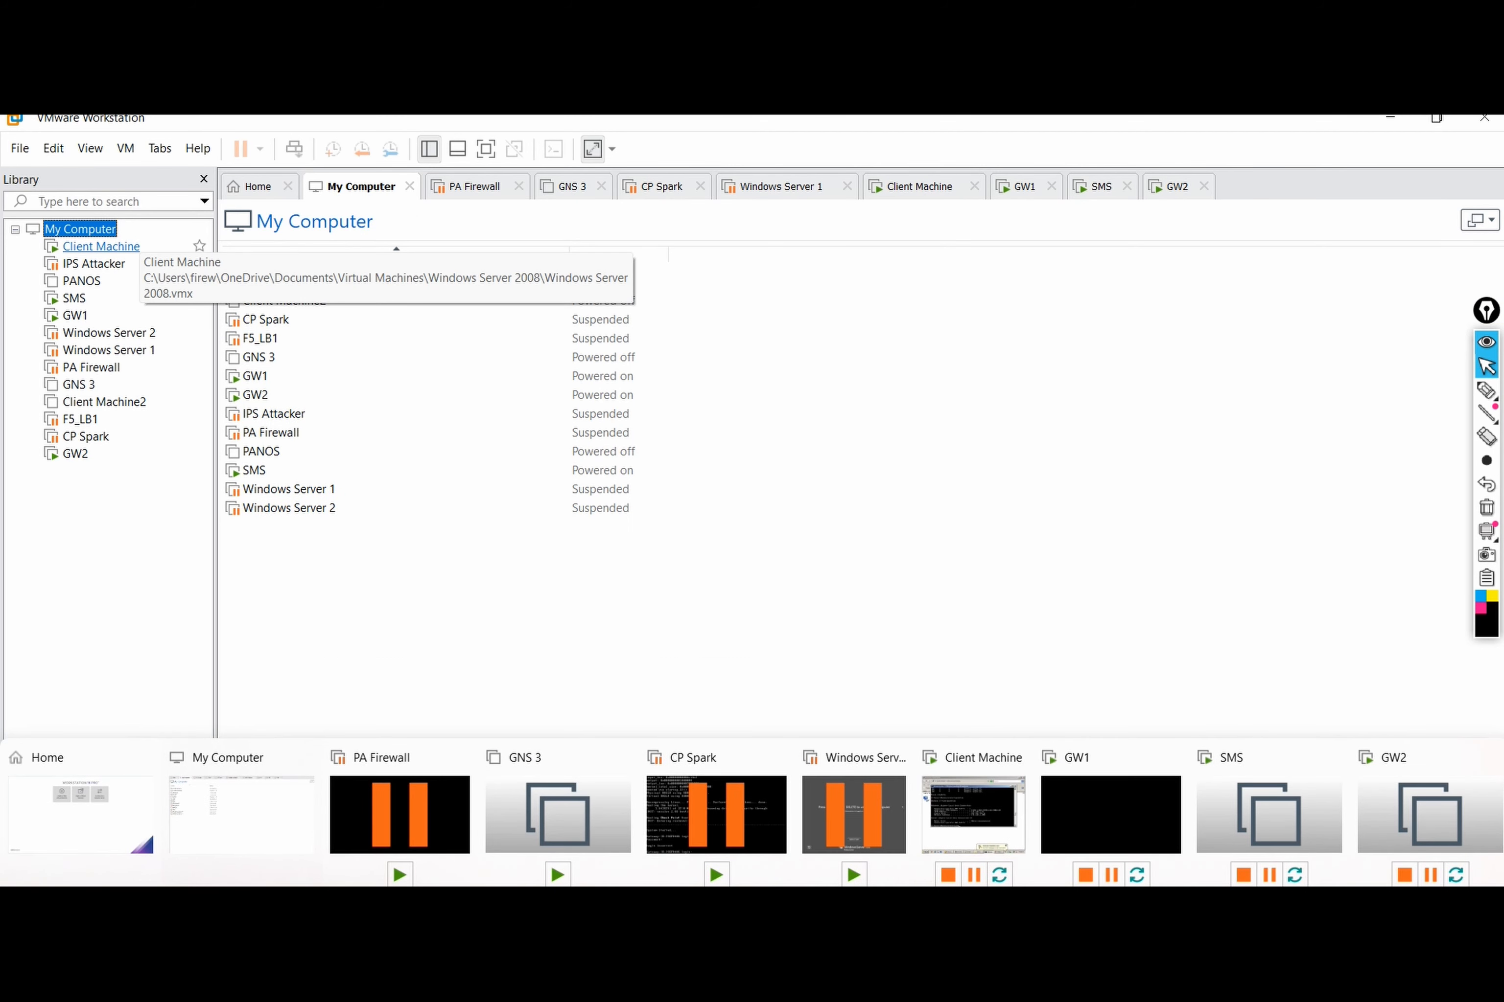
left_click(101, 246)
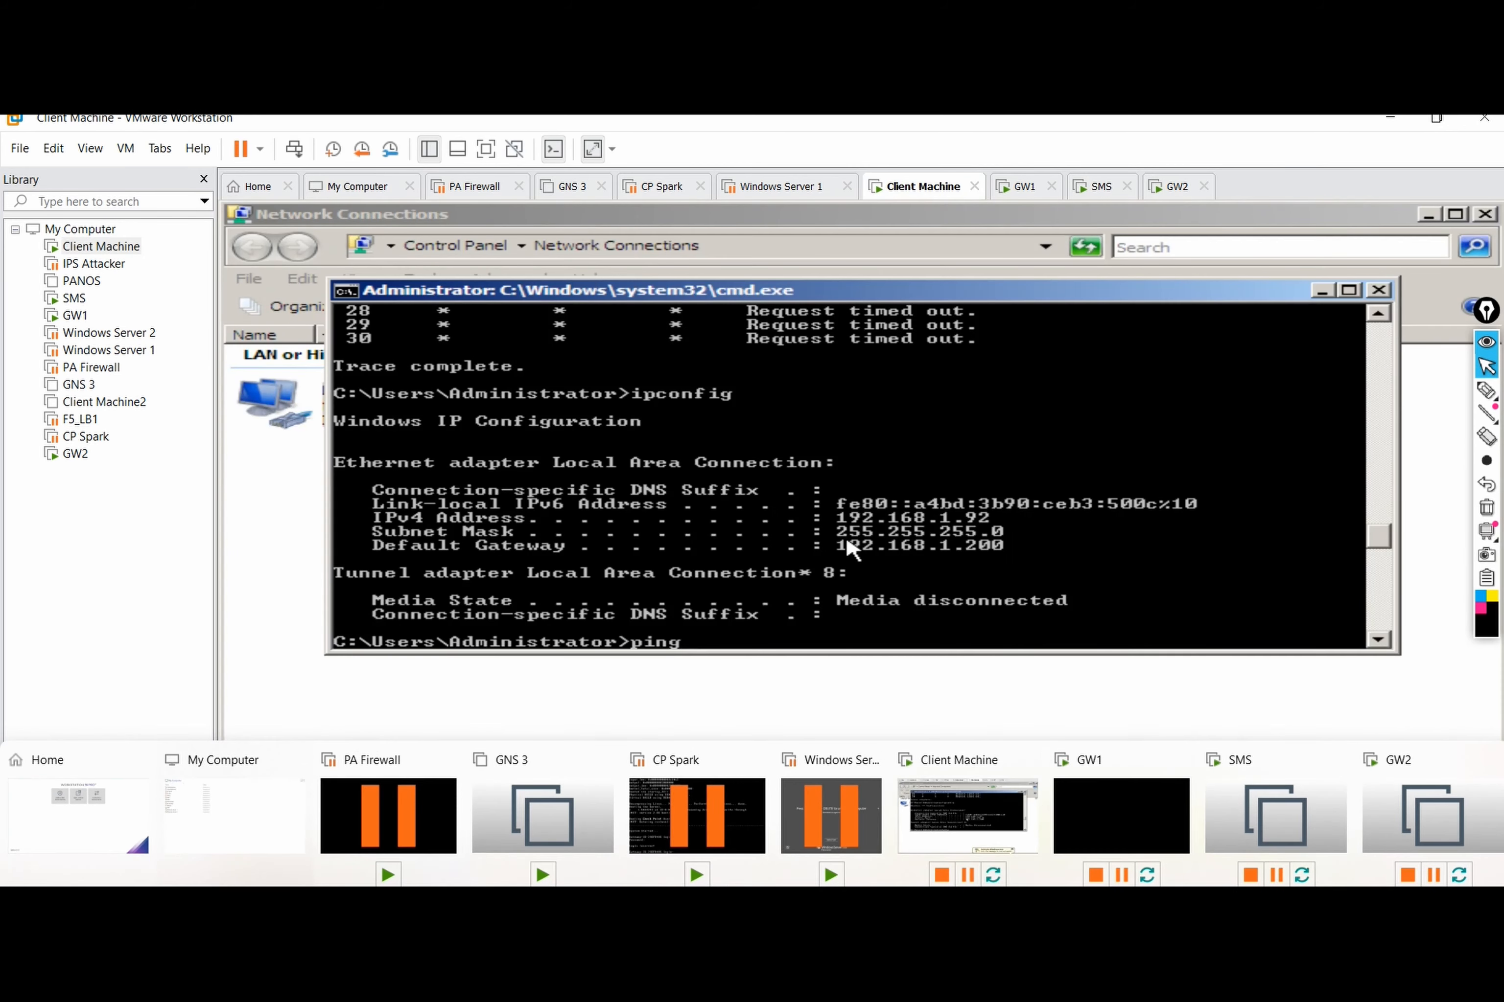
type("0.10.10.20")
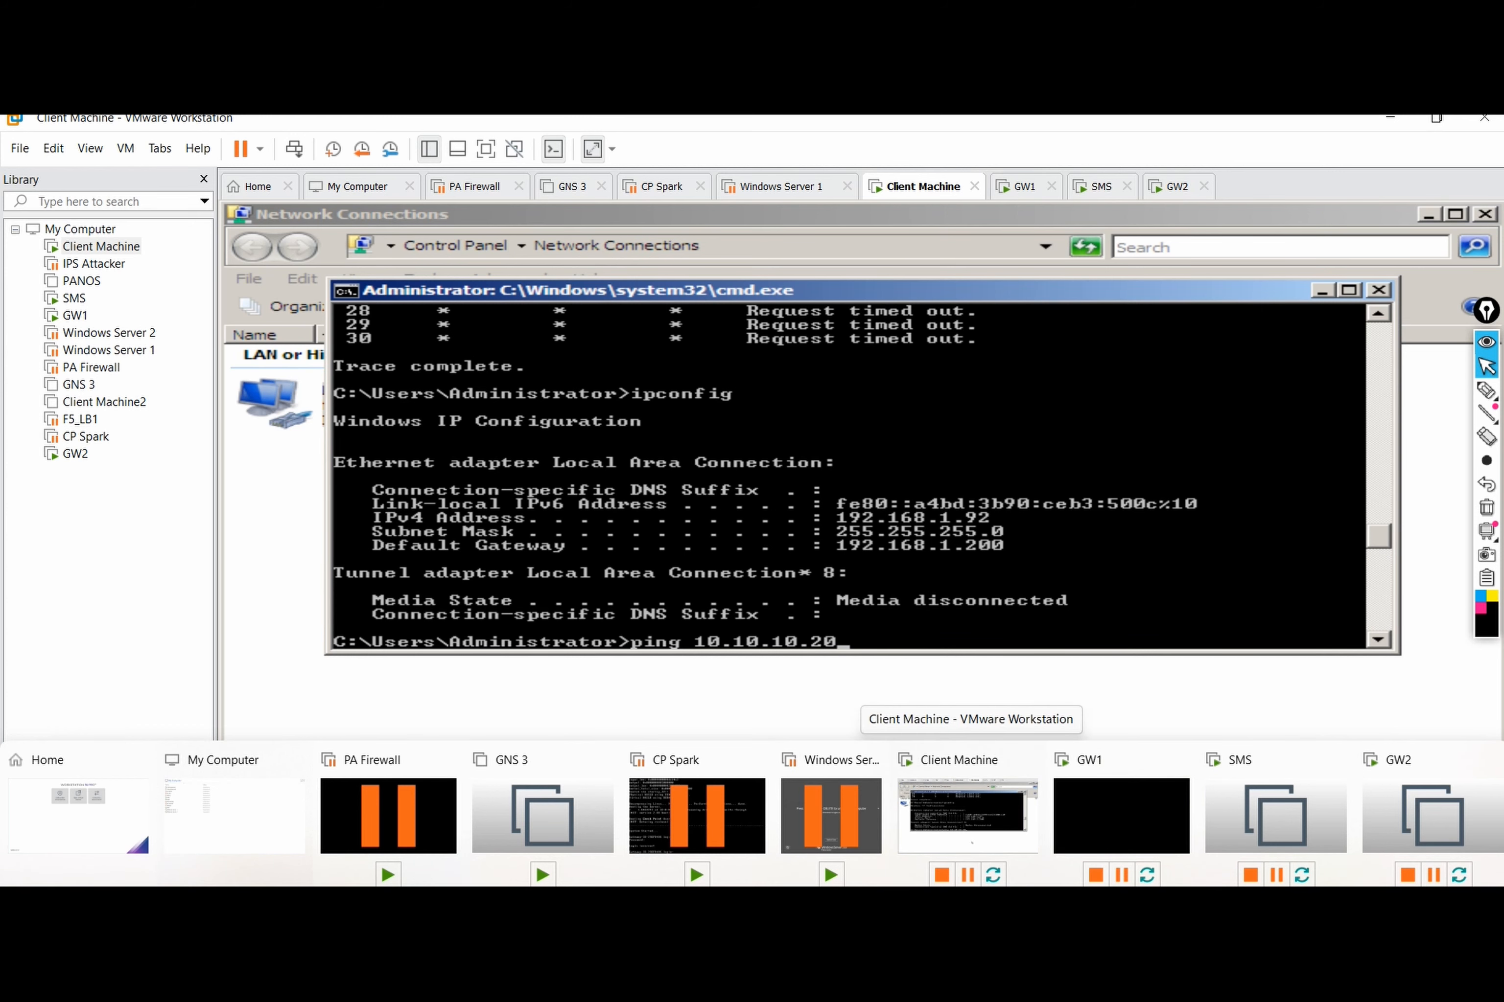
key("alt+Tab")
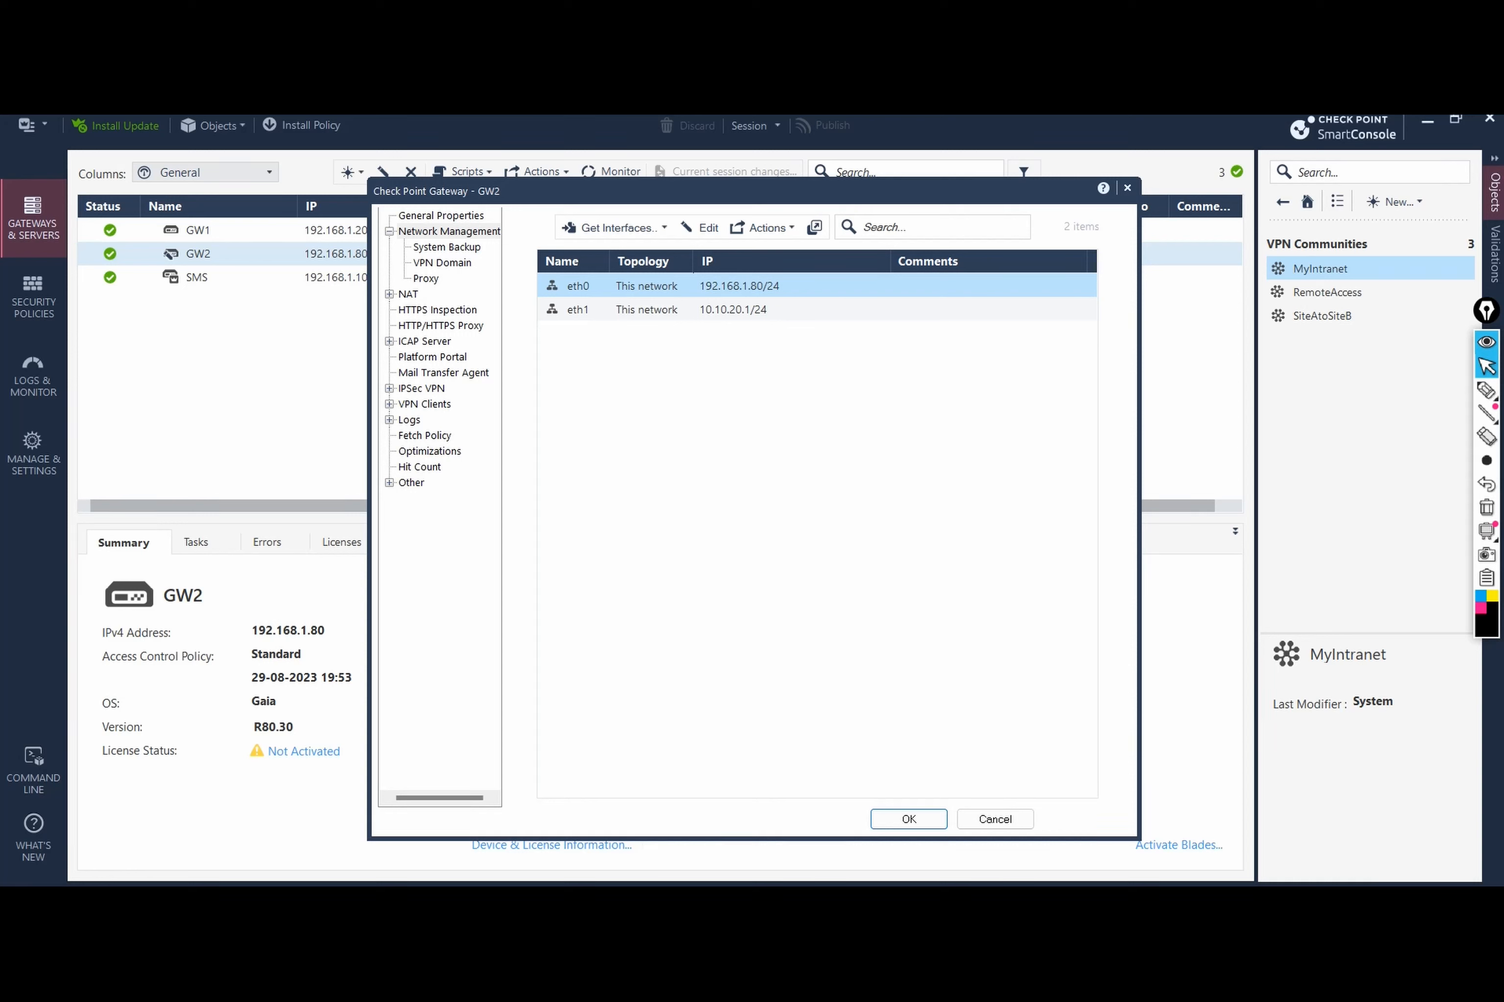
mouse_move(994, 897)
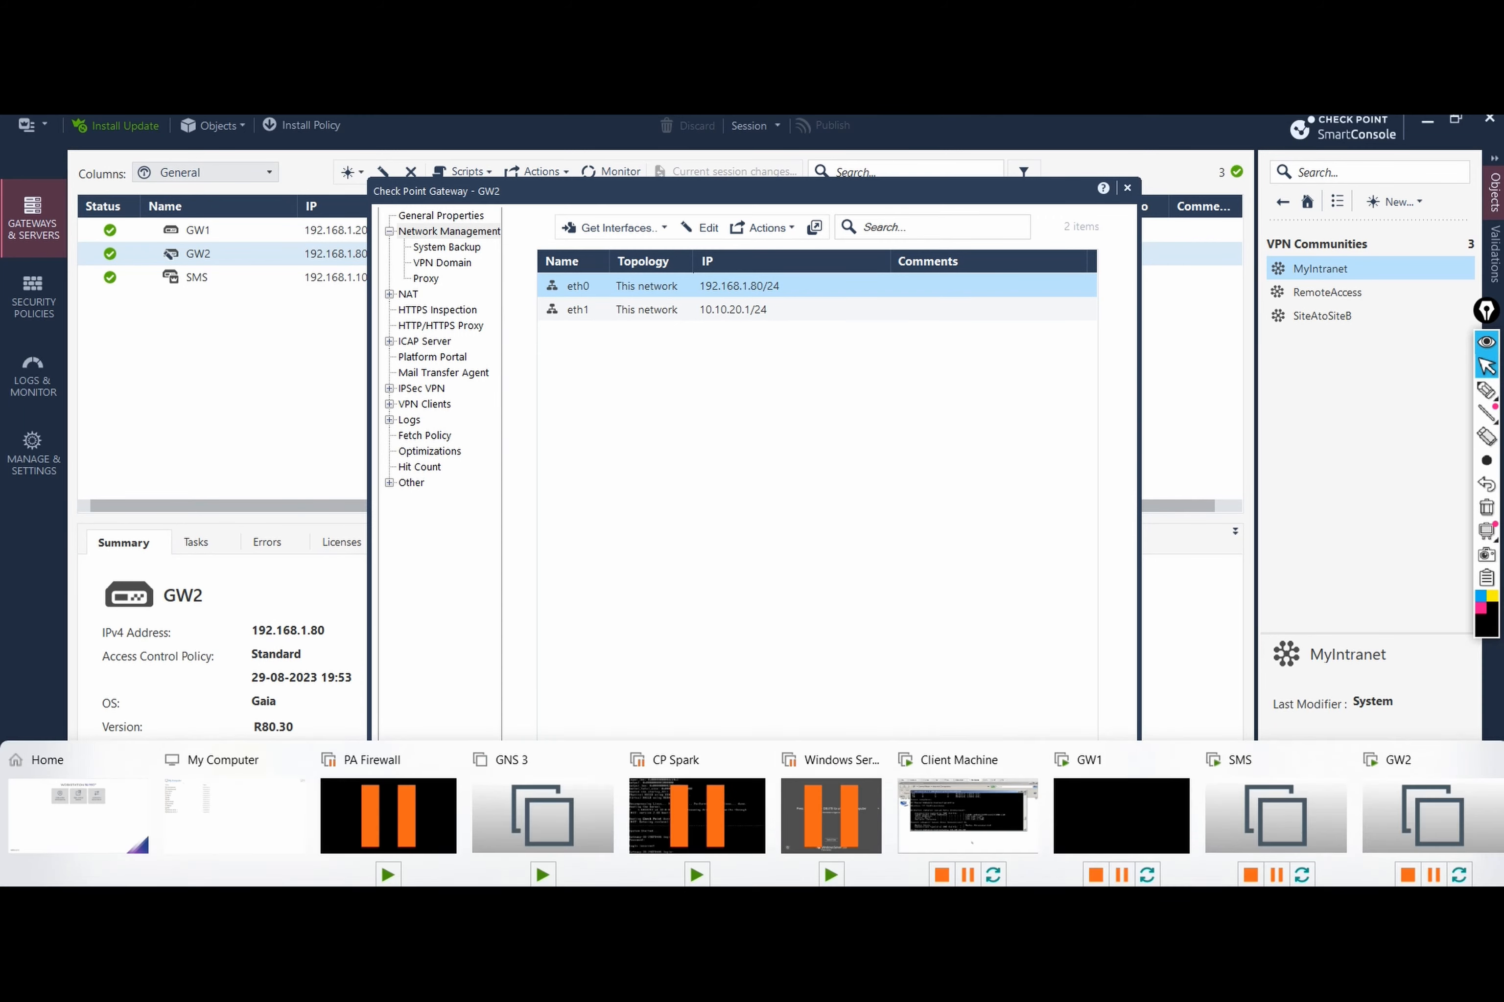
left_click(973, 816)
Step: Back on the Client Machine, correct the address and ping 10.10.20.1
left_click(78, 816)
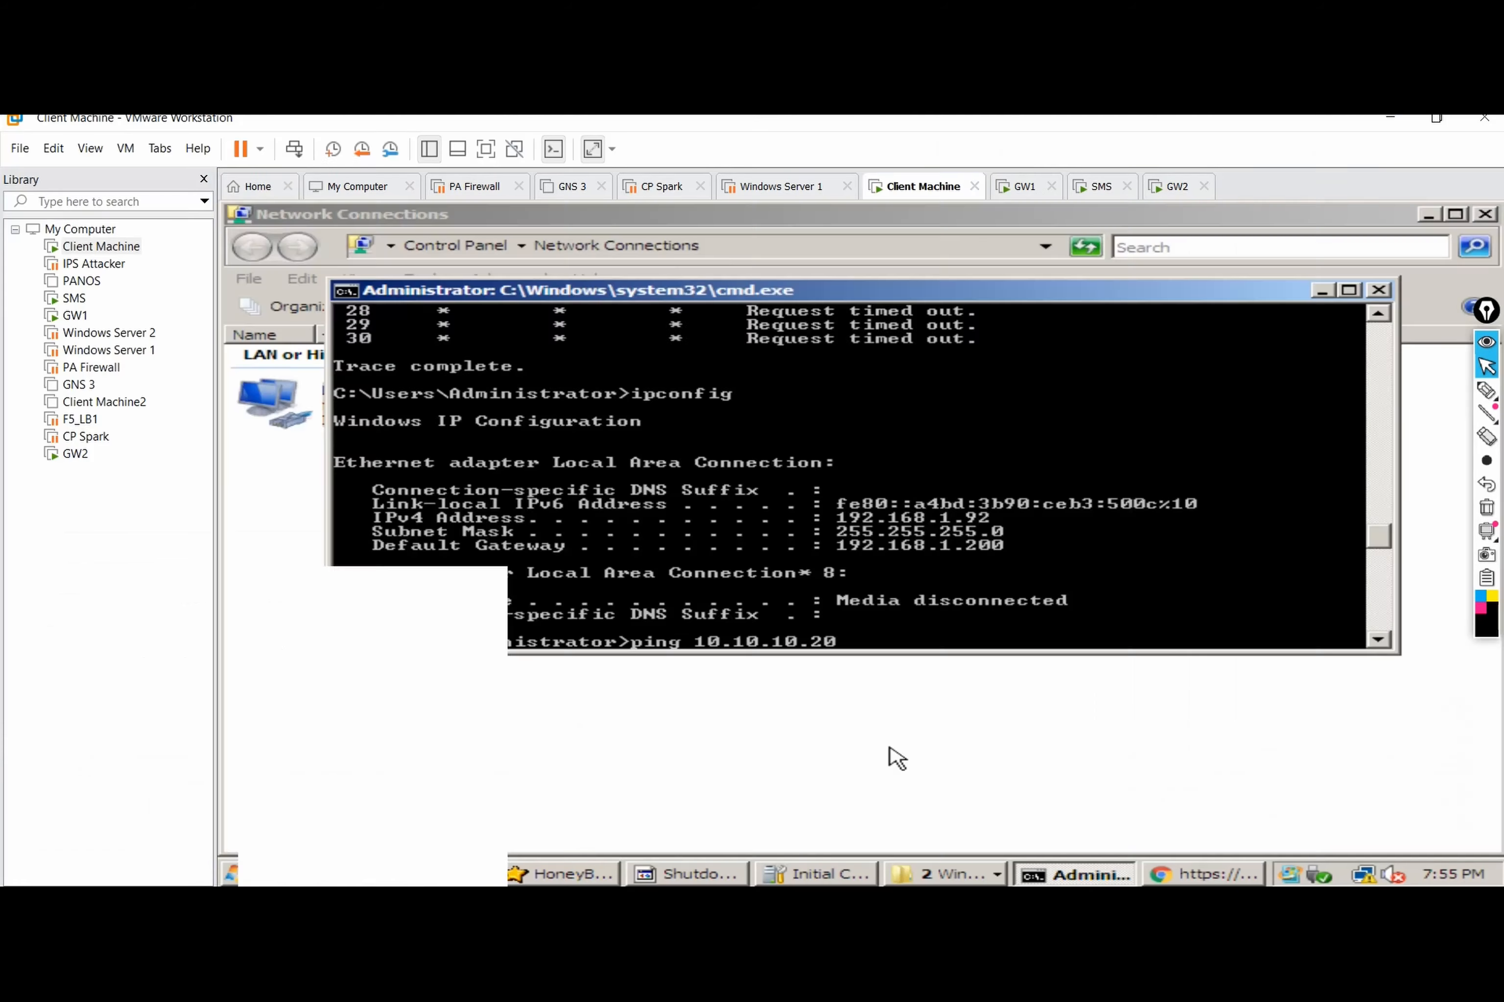
left_click(101, 246)
double_click(101, 246)
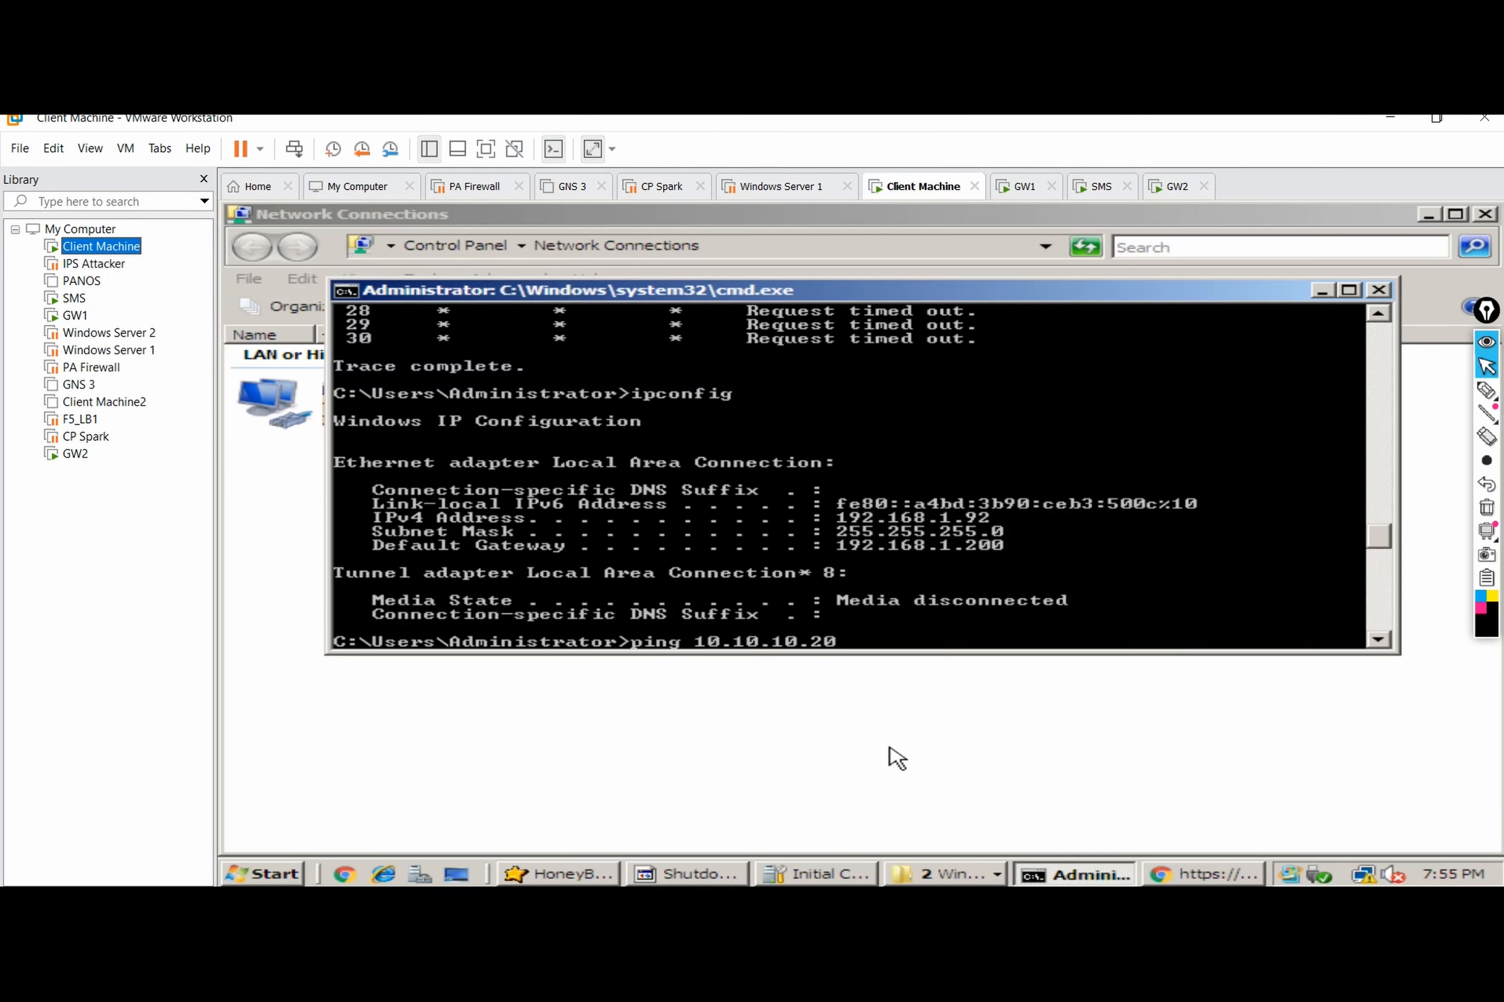
left_click(897, 758)
key("BackSpace")
key("BackSpace")
key("BackSpace")
key("BackSpace")
key("BackSpace")
type("20.1")
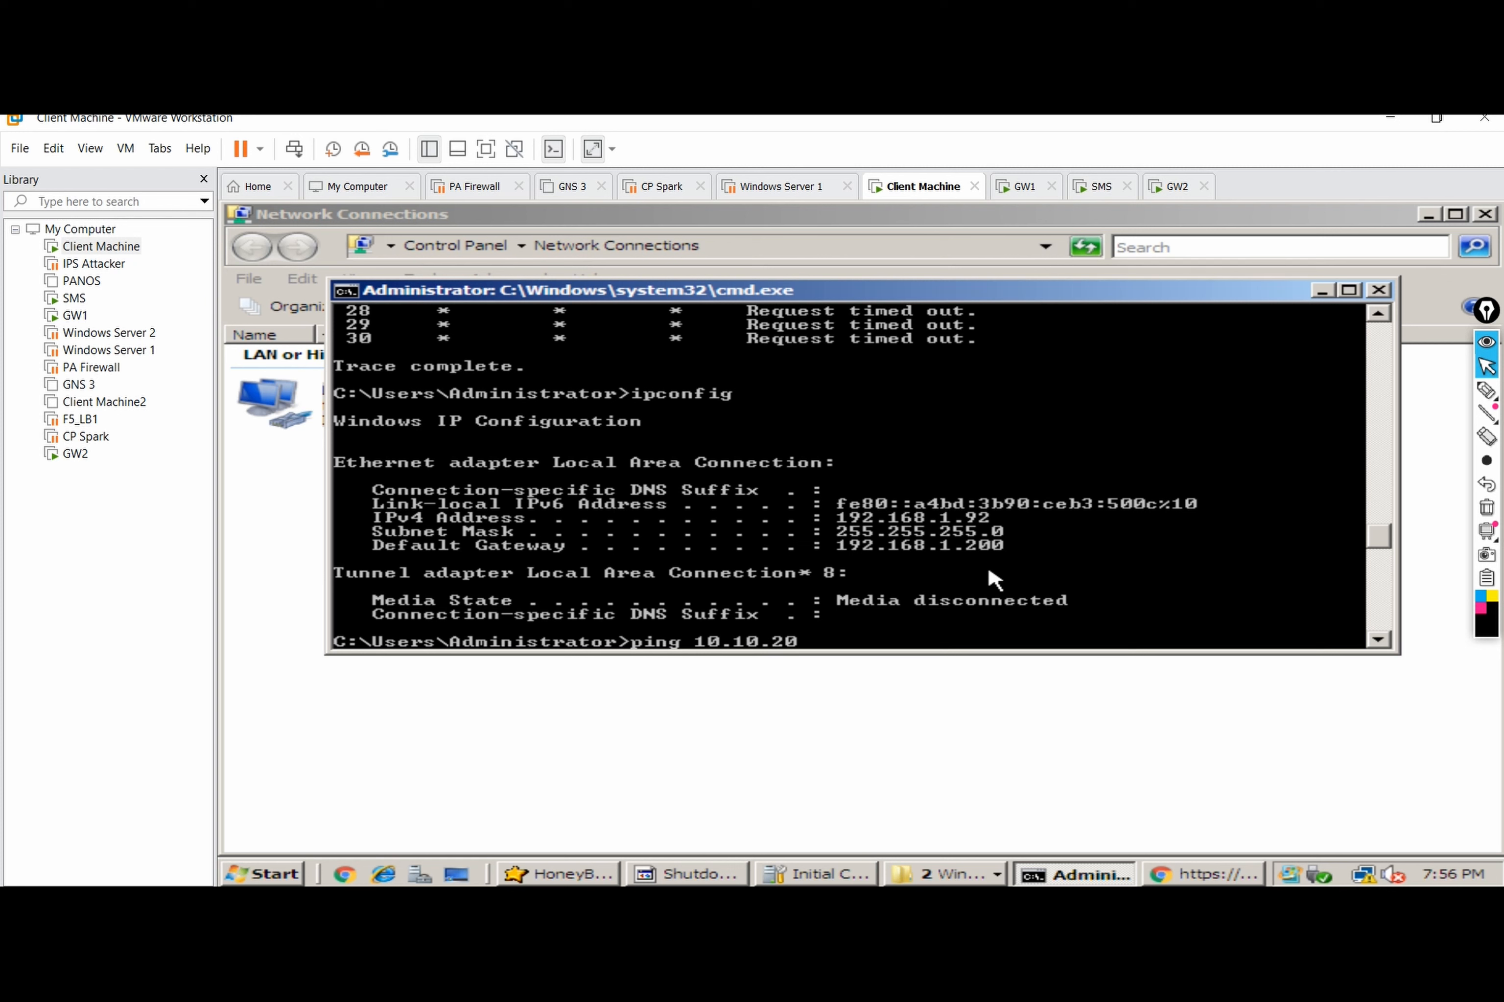
key("Return")
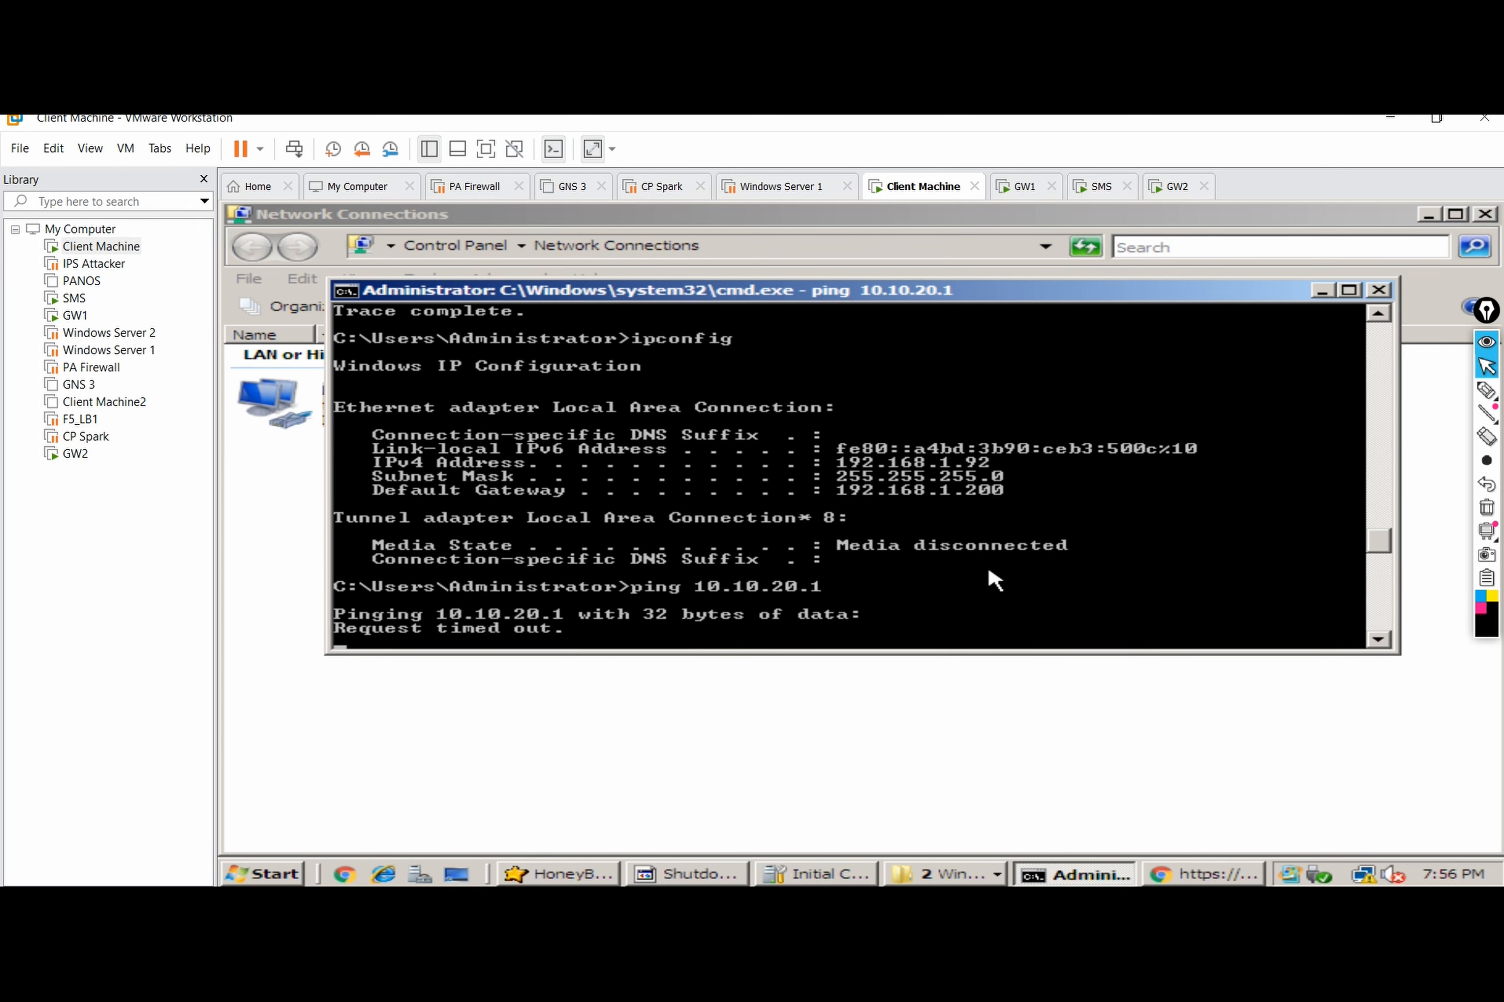
Step: On GW1, restart vpn tu, list the new IKE SA with 192.168.1.80, then choose option 2
left_click(1124, 907)
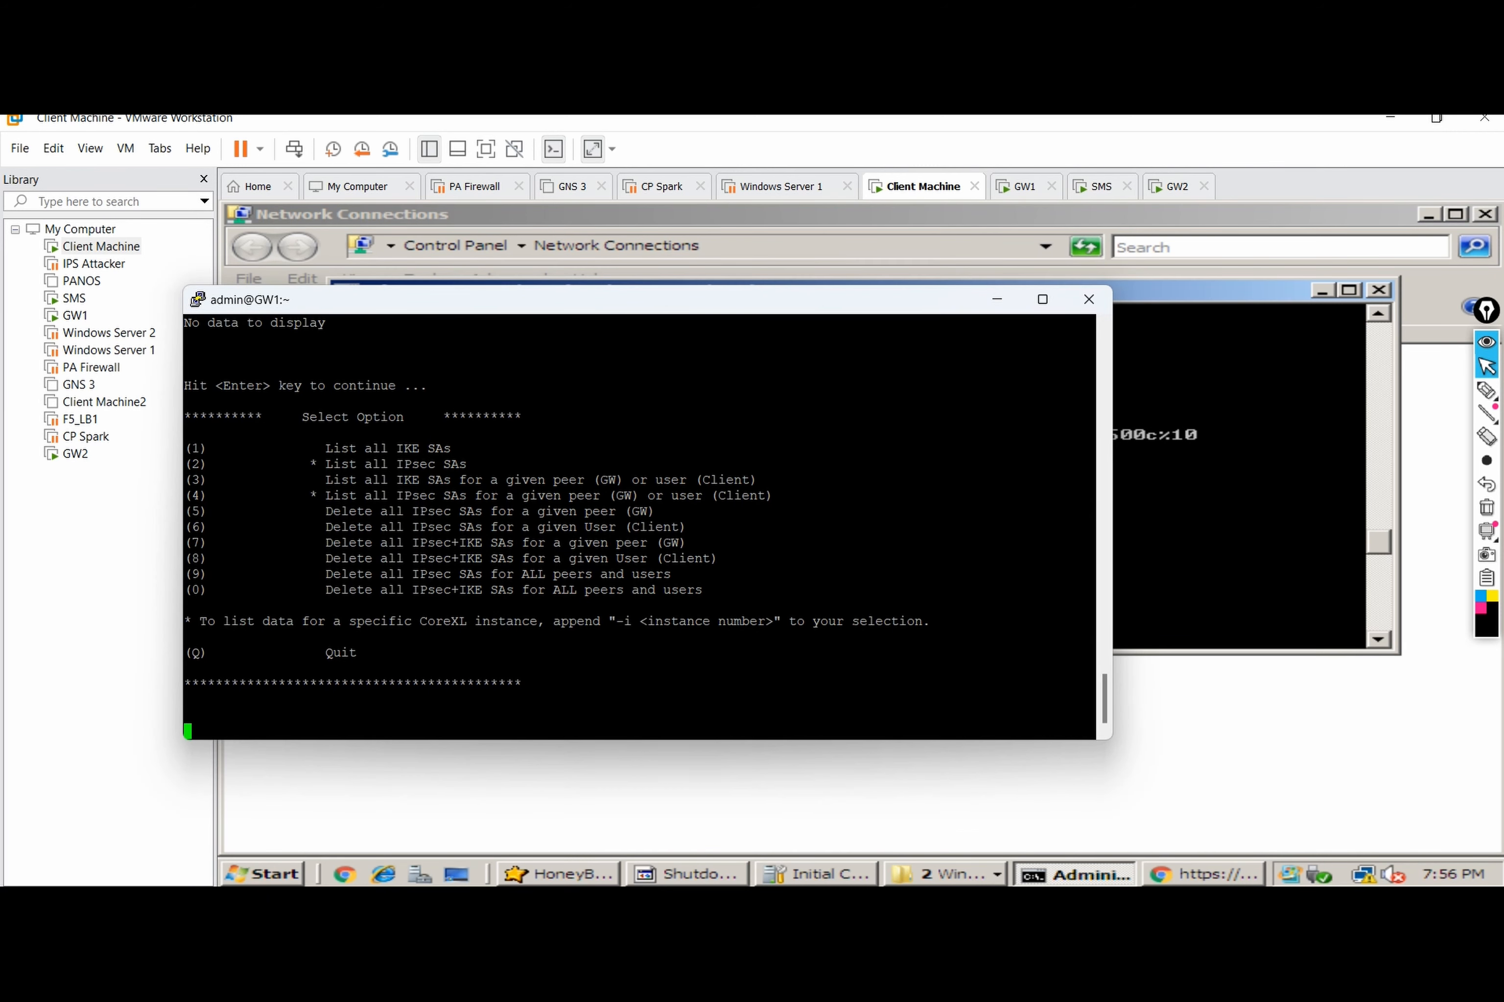
key("Return")
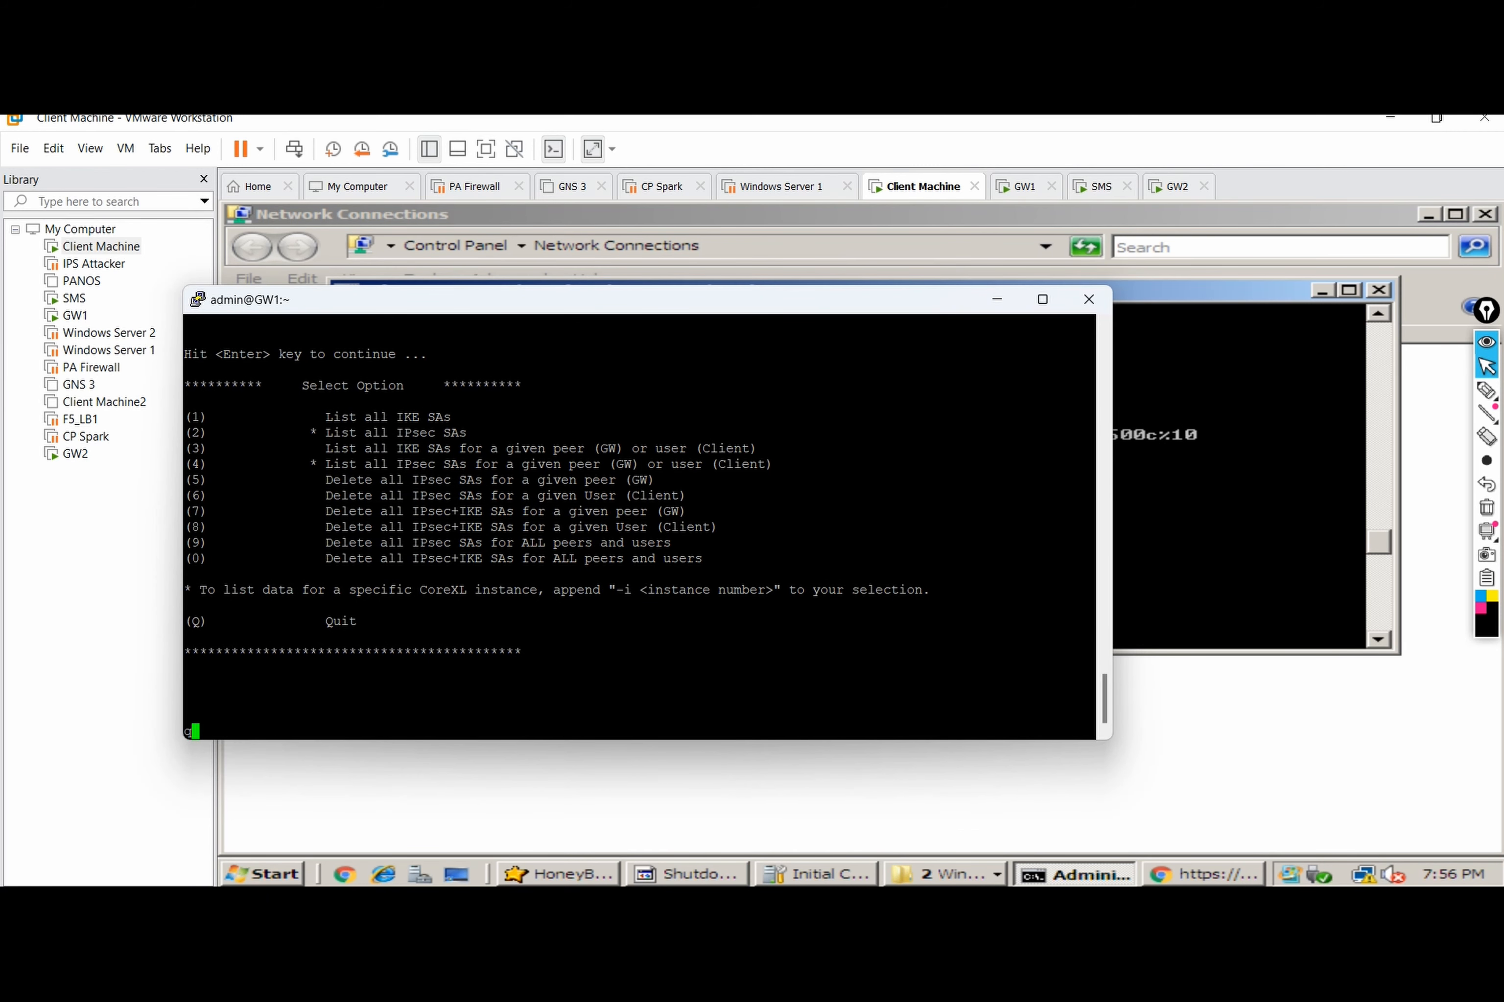
type("q")
key("Return")
key("Return")
key("Return")
type("vpn tu")
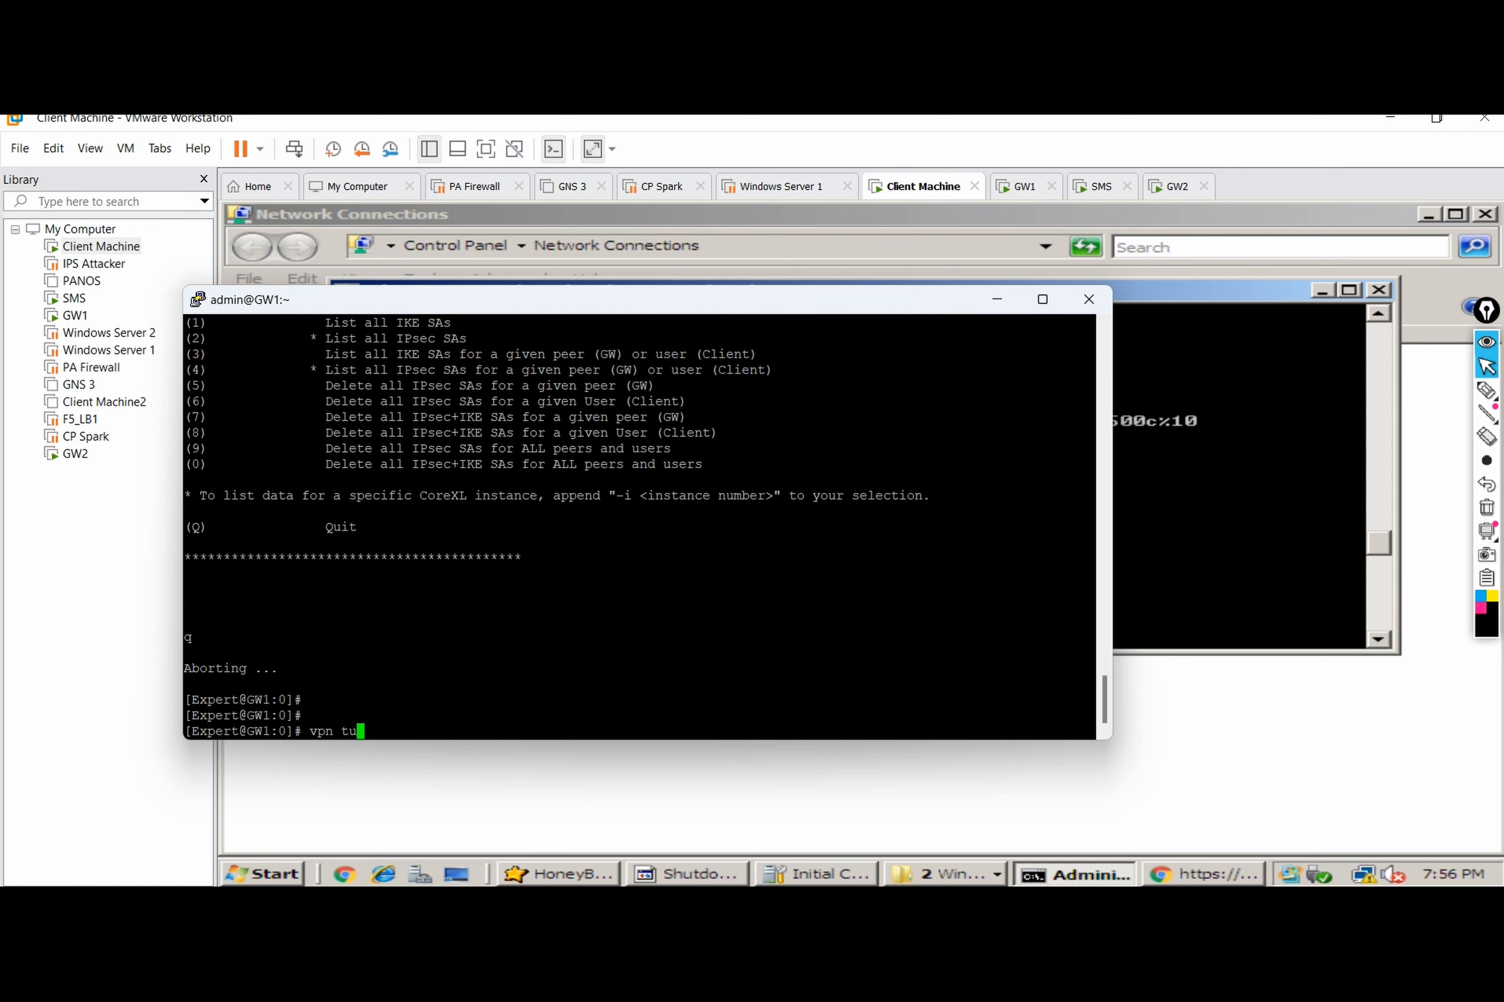
key("Return")
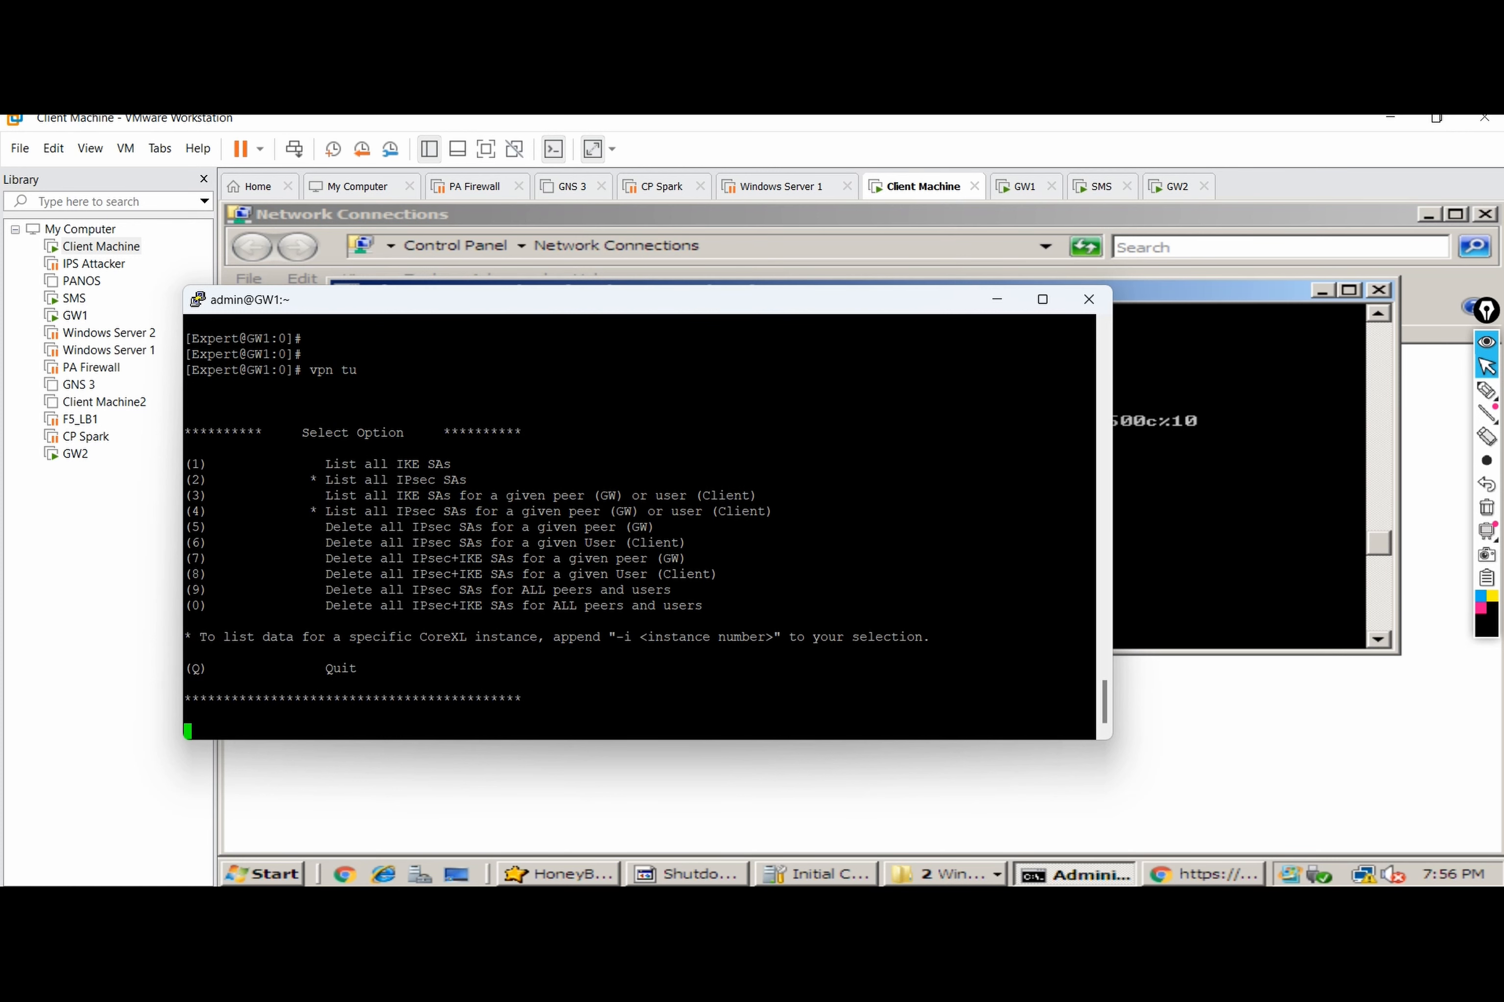
type("1")
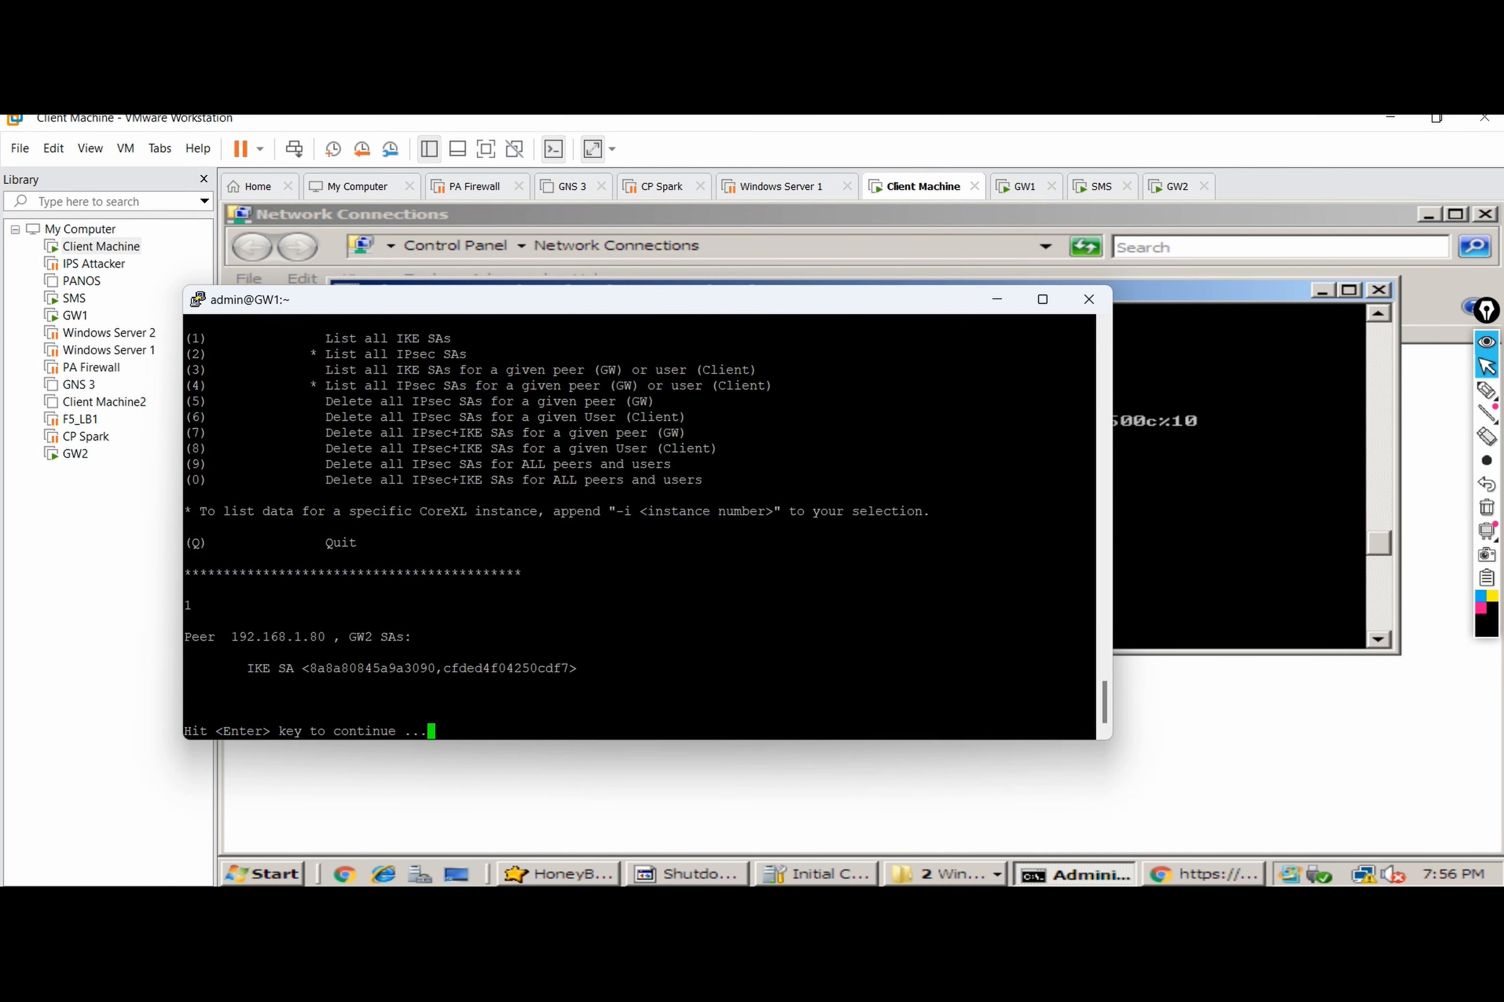
key("Return")
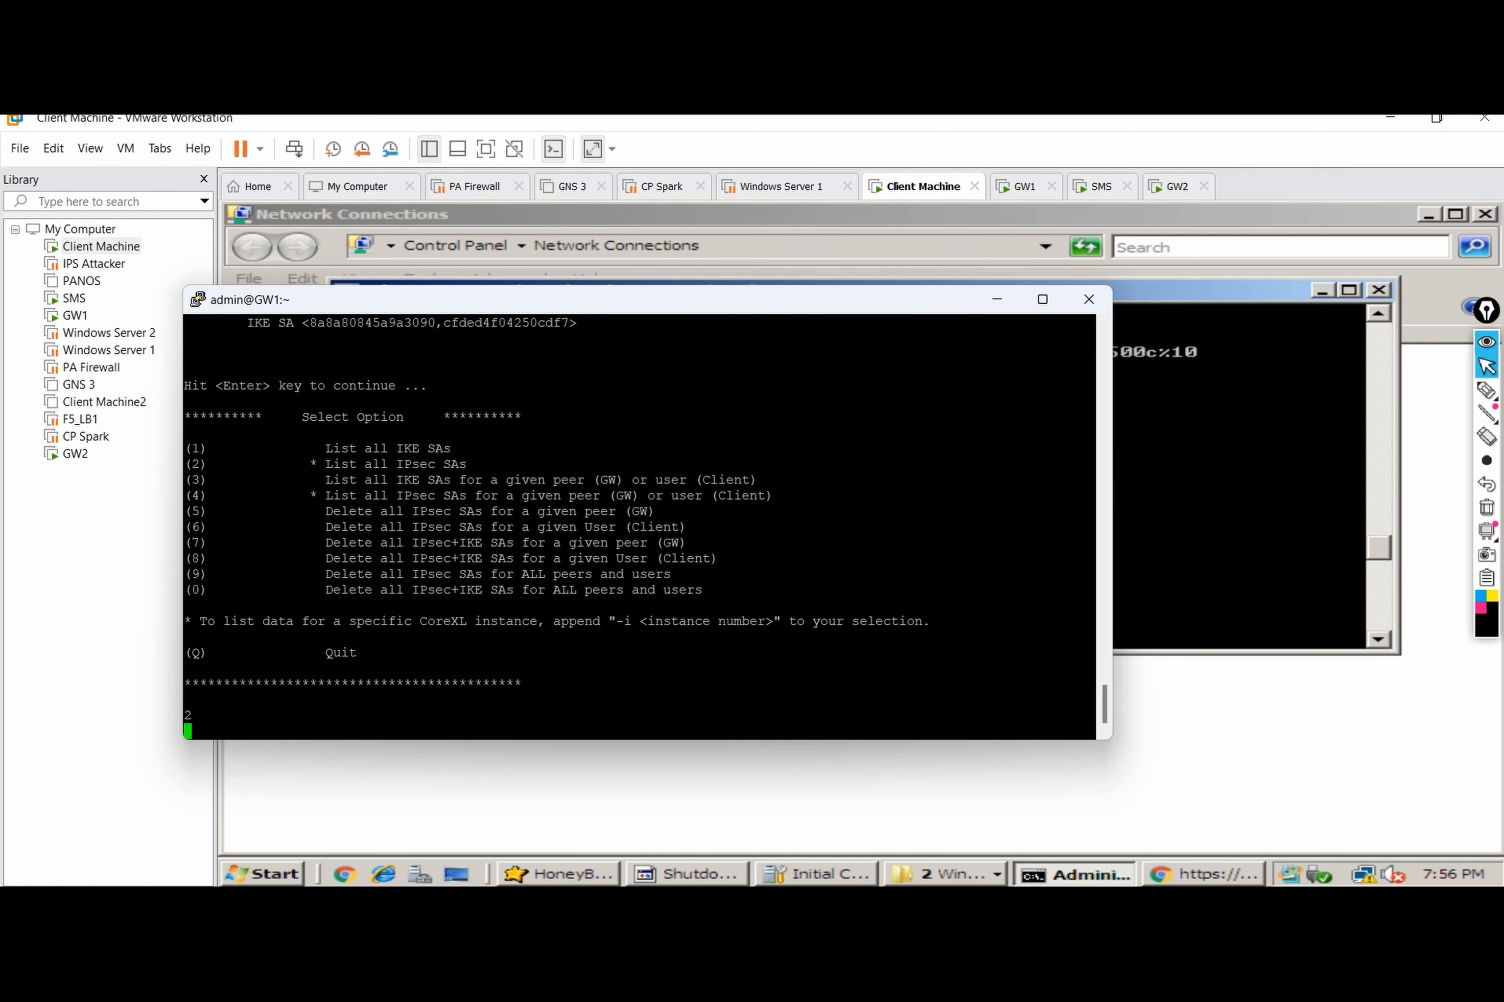
type("2")
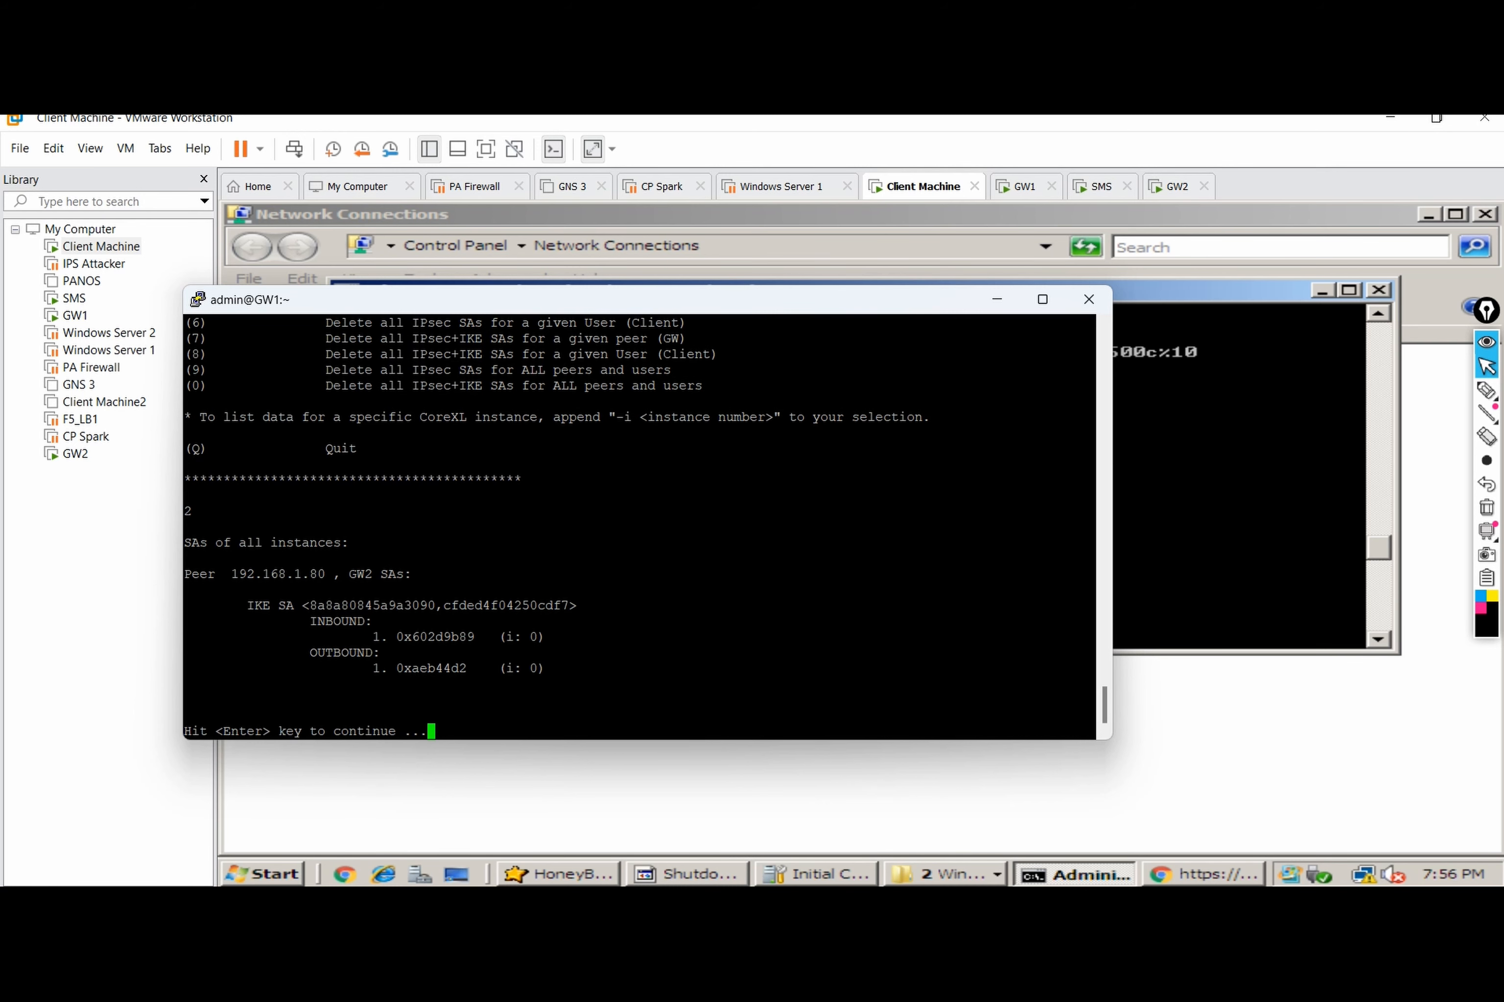